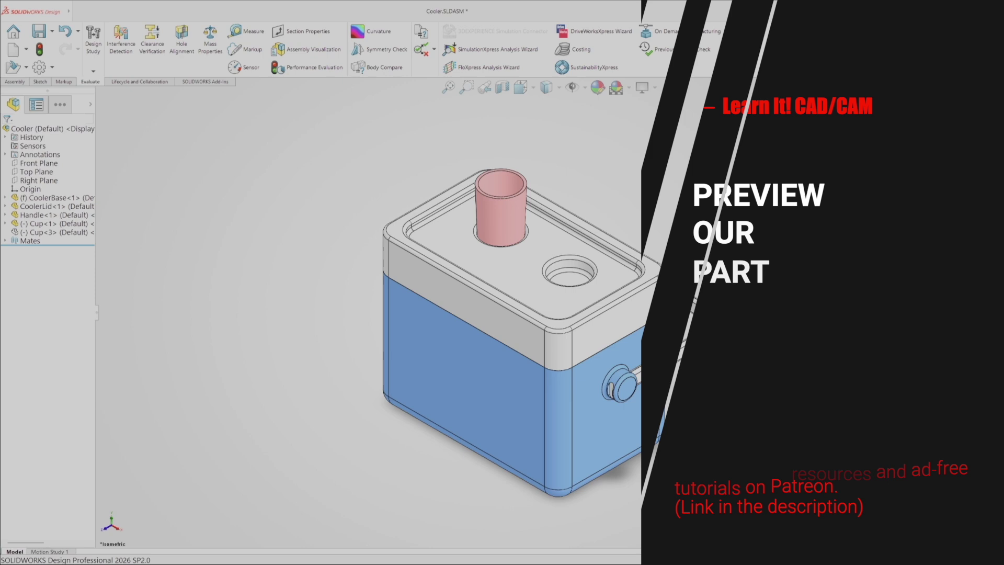
- Examine the cooler assembly in isometric view and switch to the open CoolerLid.SLDPRT part to inspect the lid
mouse_move(685, 218)
middle_mouse_down()
mouse_move(710, 268)
mouse_move(678, 240)
mouse_move(675, 206)
mouse_move(683, 209)
middle_mouse_up()
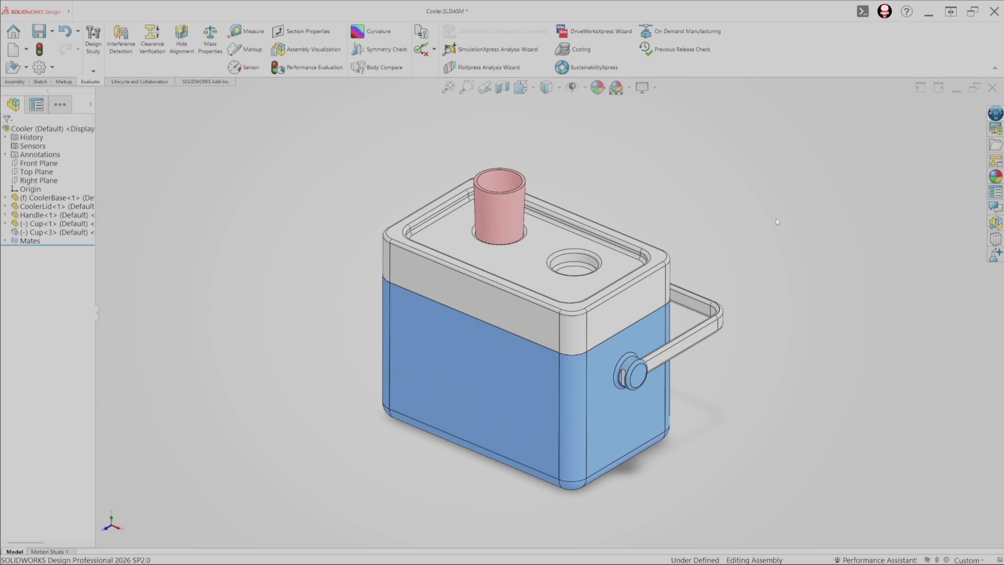
key("ctrl+7")
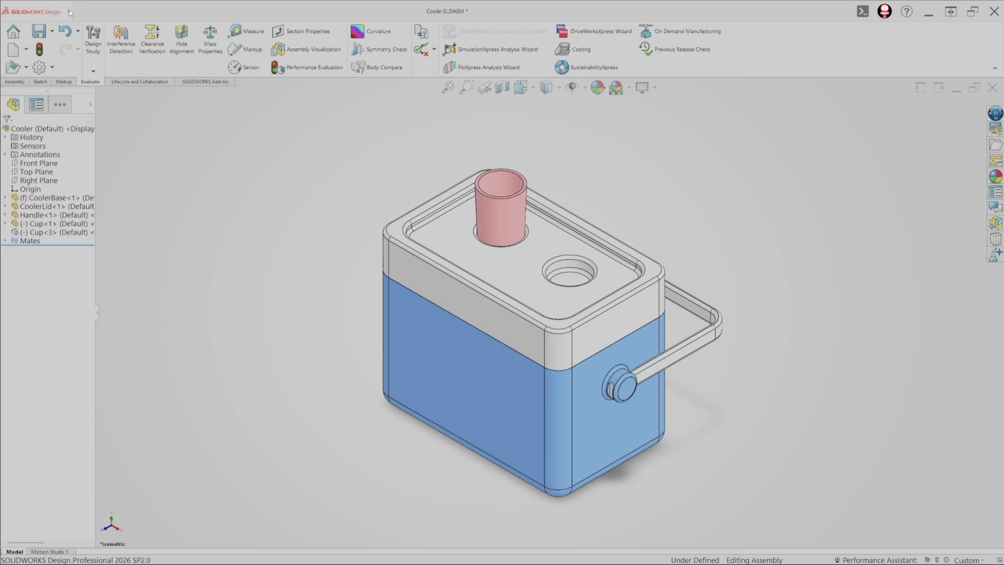
mouse_move(70, 12)
left_click(146, 12)
mouse_move(167, 12)
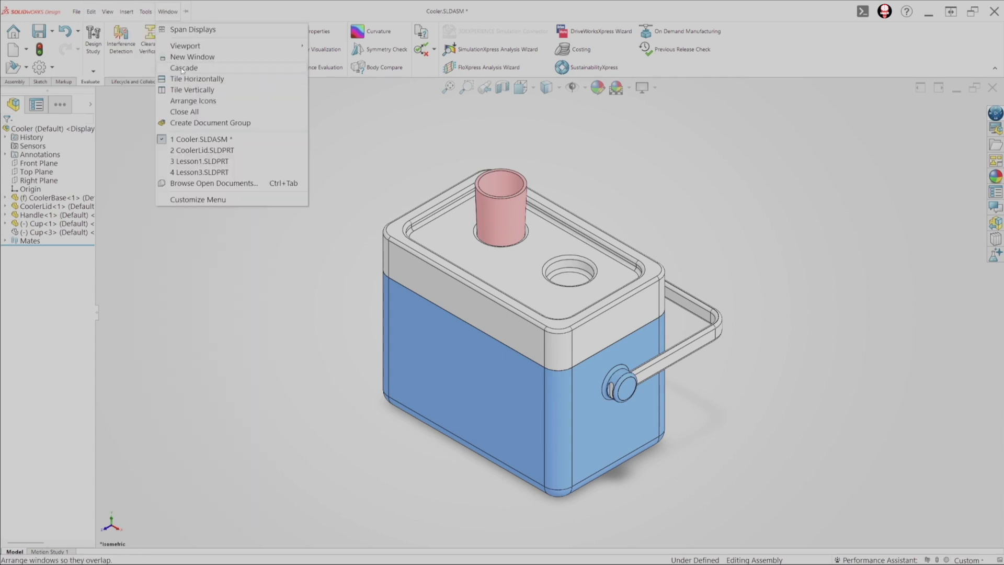
left_click(206, 150)
mouse_move(668, 253)
middle_mouse_down()
mouse_move(688, 255)
mouse_move(627, 258)
mouse_move(675, 264)
middle_mouse_up()
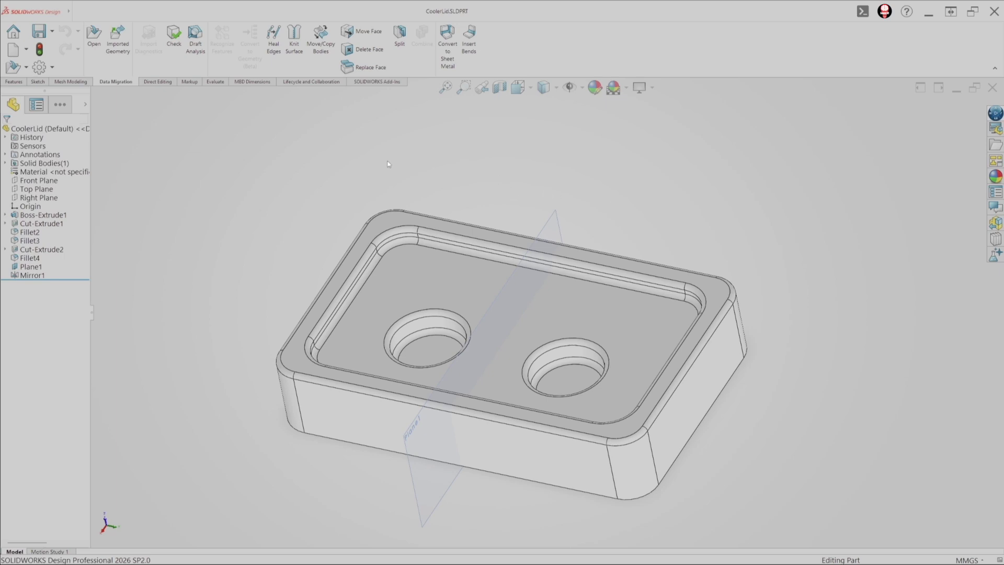
- Switch to the open Lesson1.SLDPRT document and inspect the plain cutting board from different angles
left_click(76, 11)
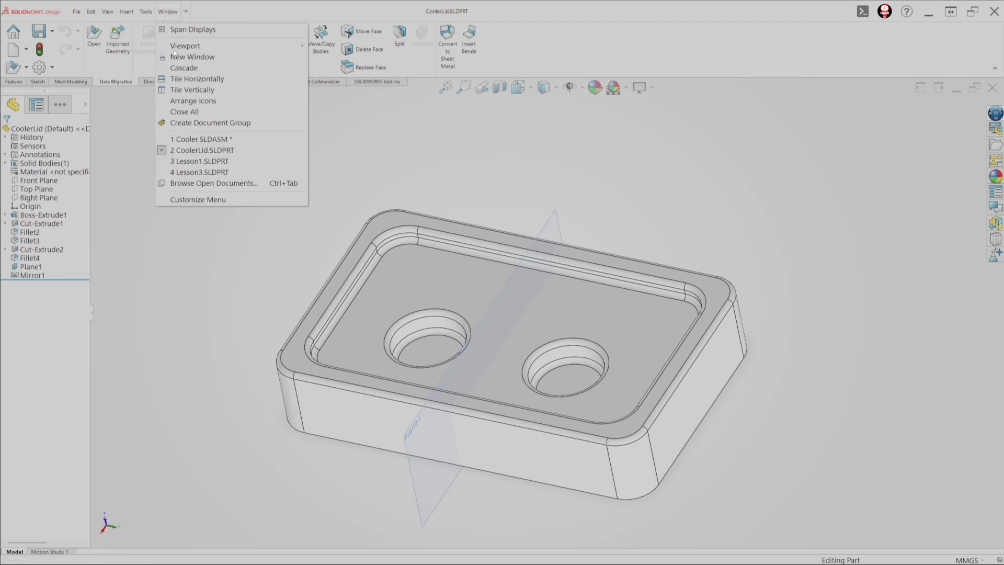
left_click(234, 161)
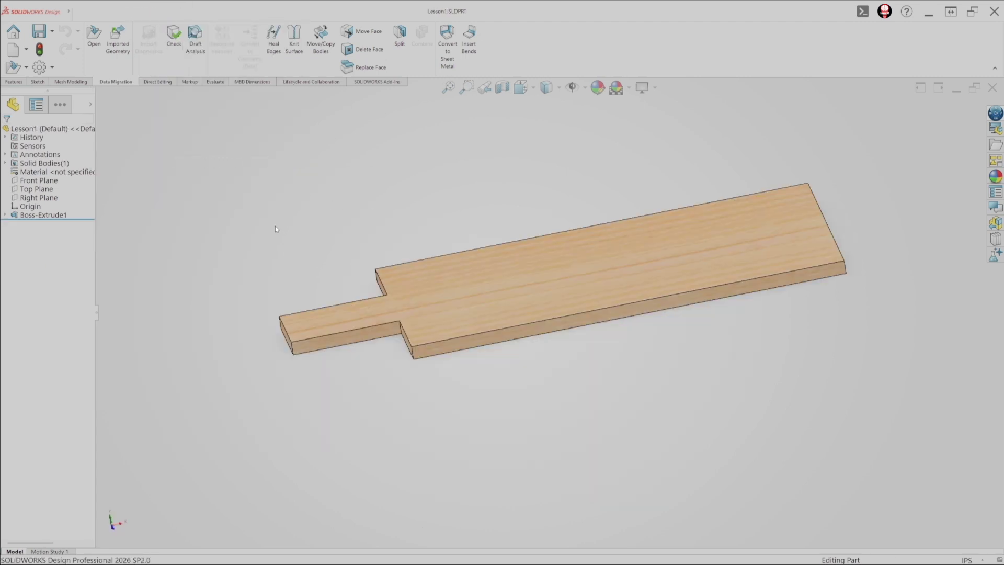
middle_click_drag(428, 208, 460, 222)
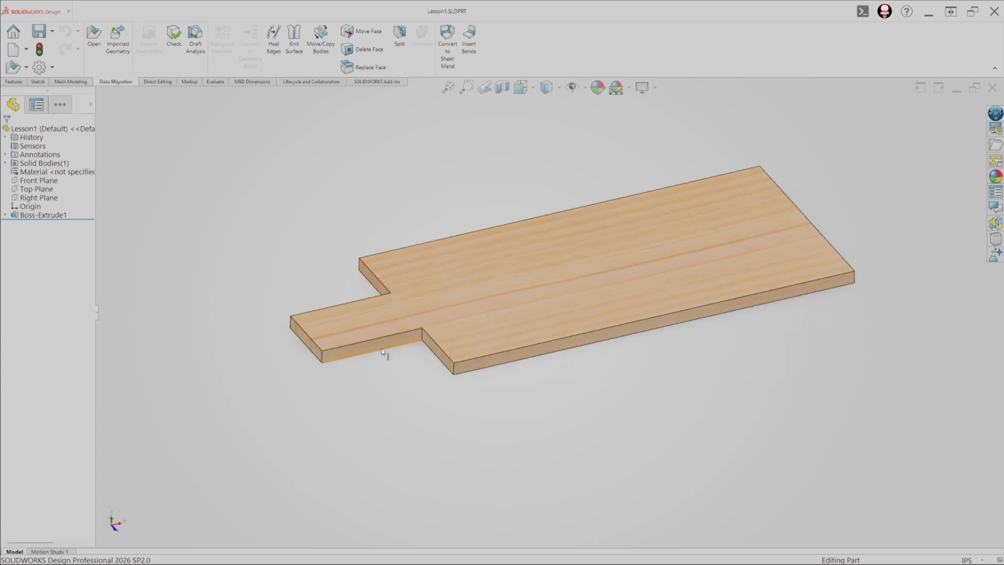
middle_click_drag(666, 333, 769, 355)
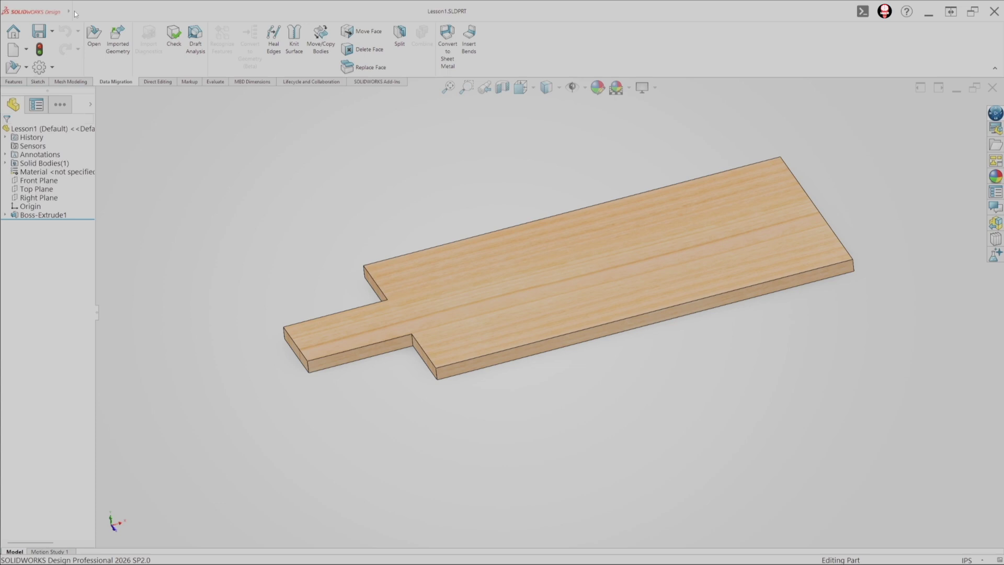
- Switch to the open Lesson3.SLDPRT document and inspect the filleted cutting board with its handle hole
mouse_move(76, 13)
left_click(168, 11)
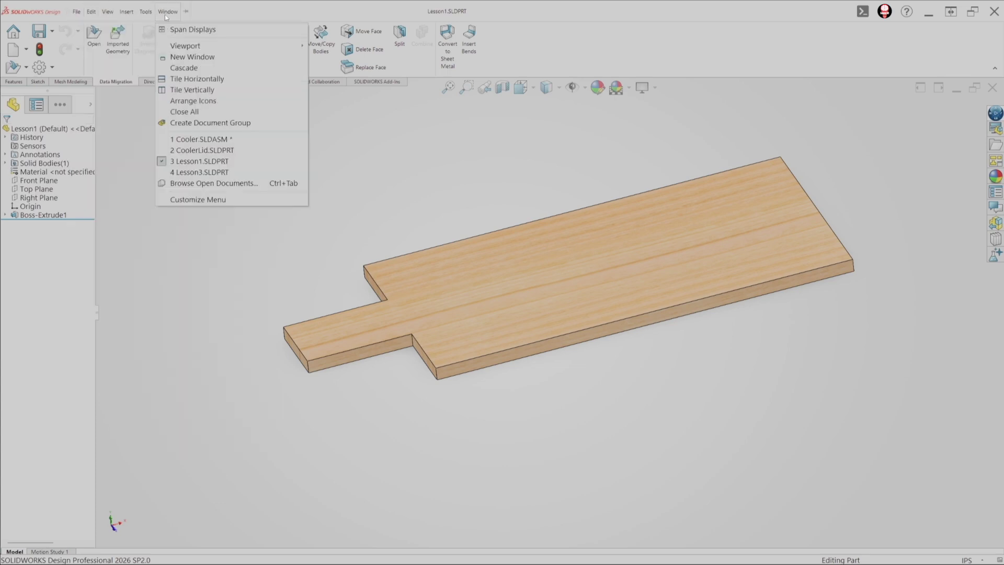
left_click(202, 173)
middle_click_drag(391, 213, 388, 166)
middle_click_drag(603, 433, 624, 447)
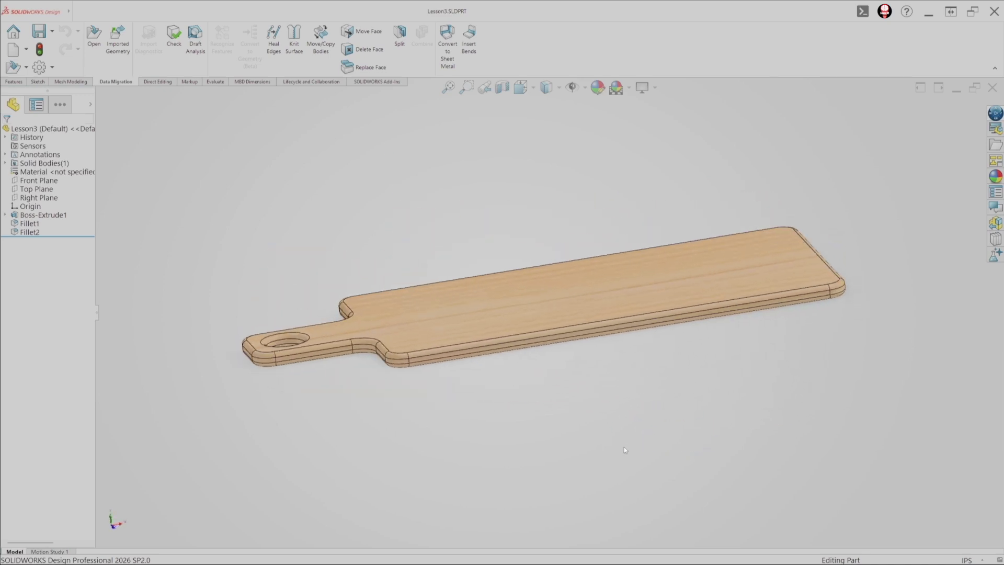
middle_click_drag(748, 366, 753, 414)
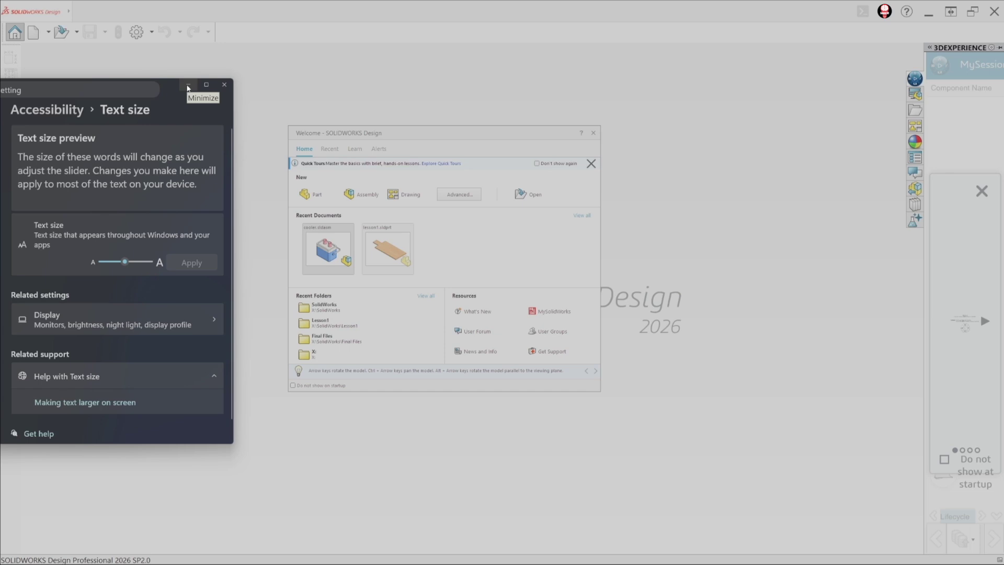
- Minimize the Windows text size settings and create a new part document
left_click(188, 85)
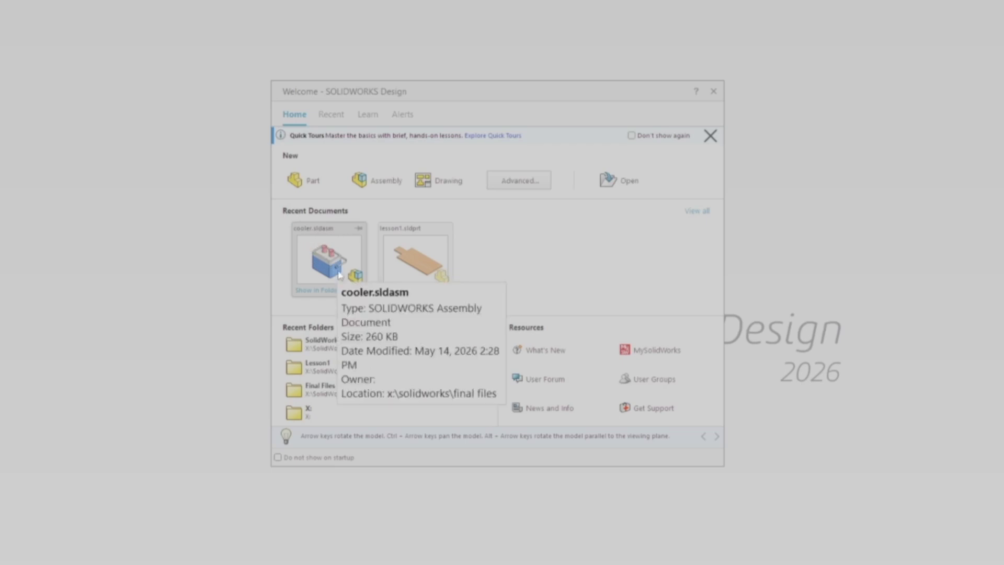
mouse_move(411, 269)
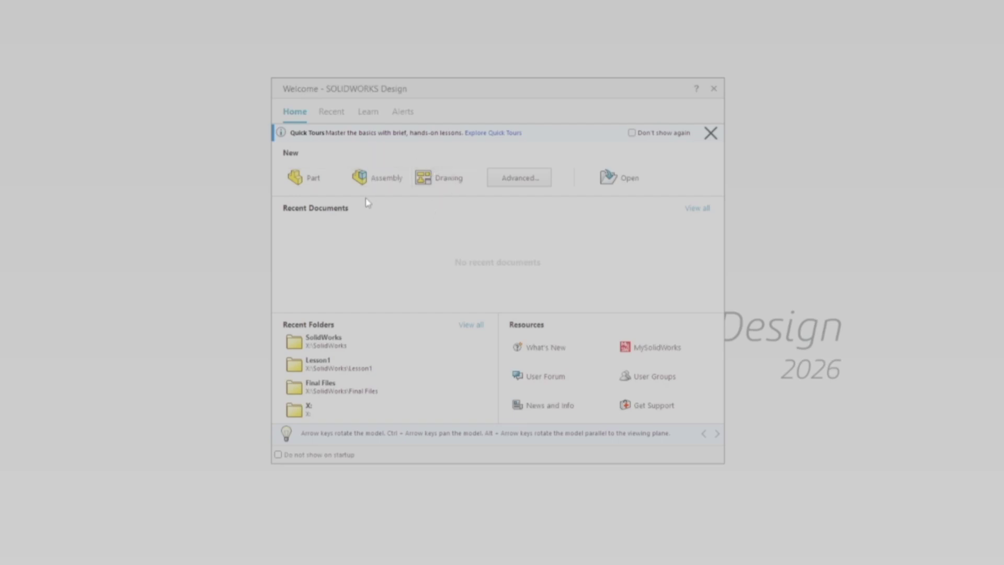
left_click(324, 178)
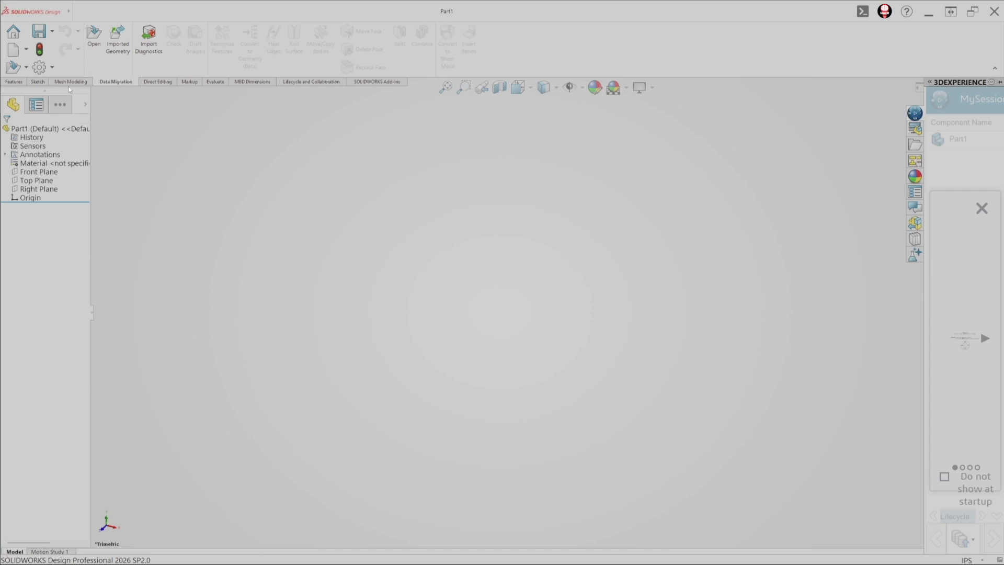
- Set the interface button size to Small (default) and acknowledge the restart notice
left_click(52, 67)
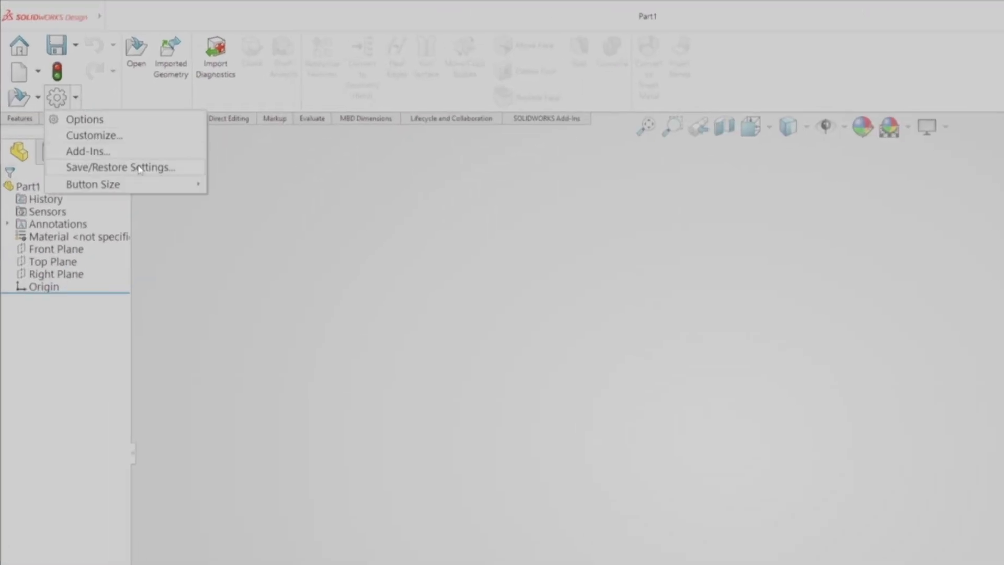
mouse_move(148, 182)
left_click(245, 188)
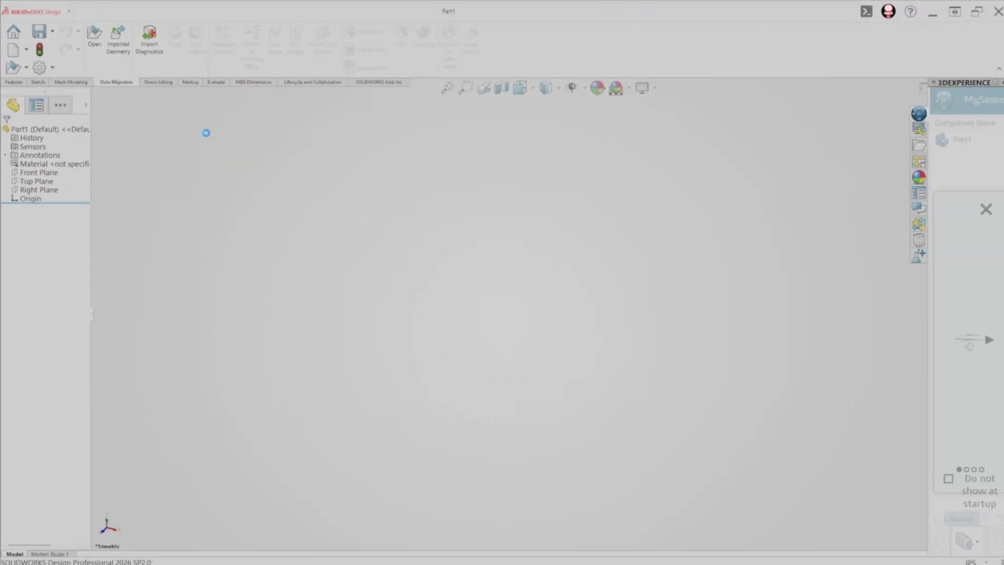
left_click(550, 286)
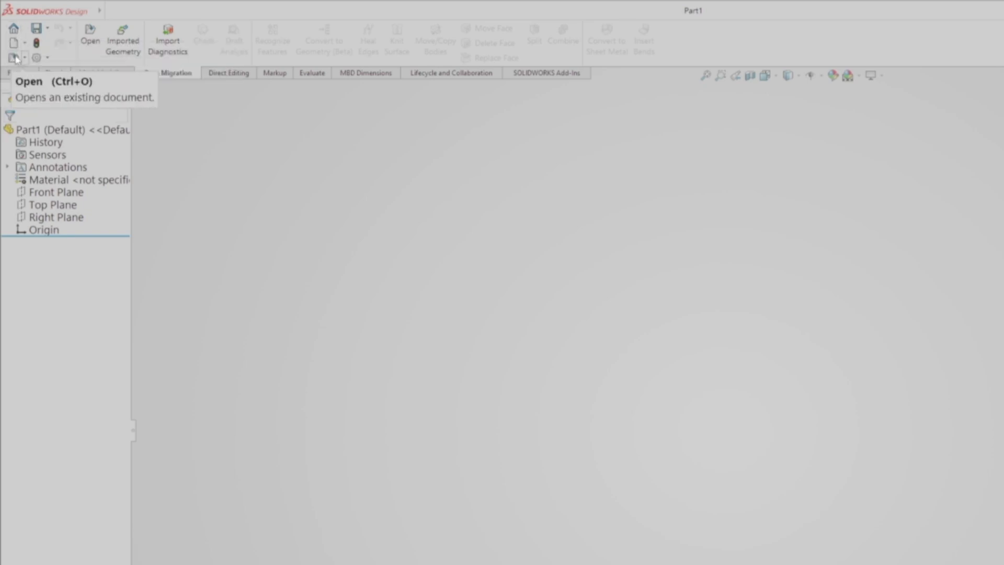
- Set the interface button size to Medium and acknowledge the restart notice
left_click(49, 59)
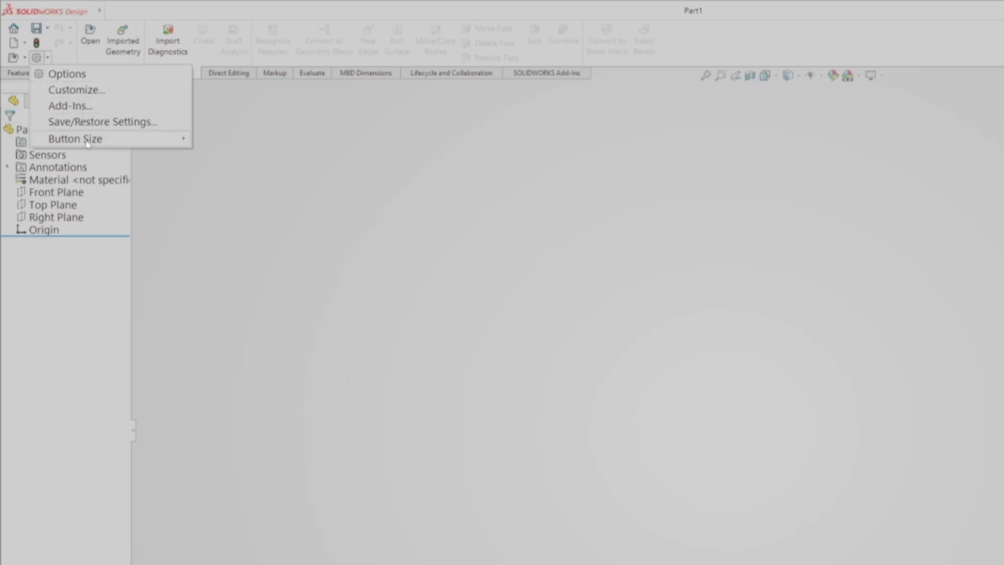
mouse_move(89, 145)
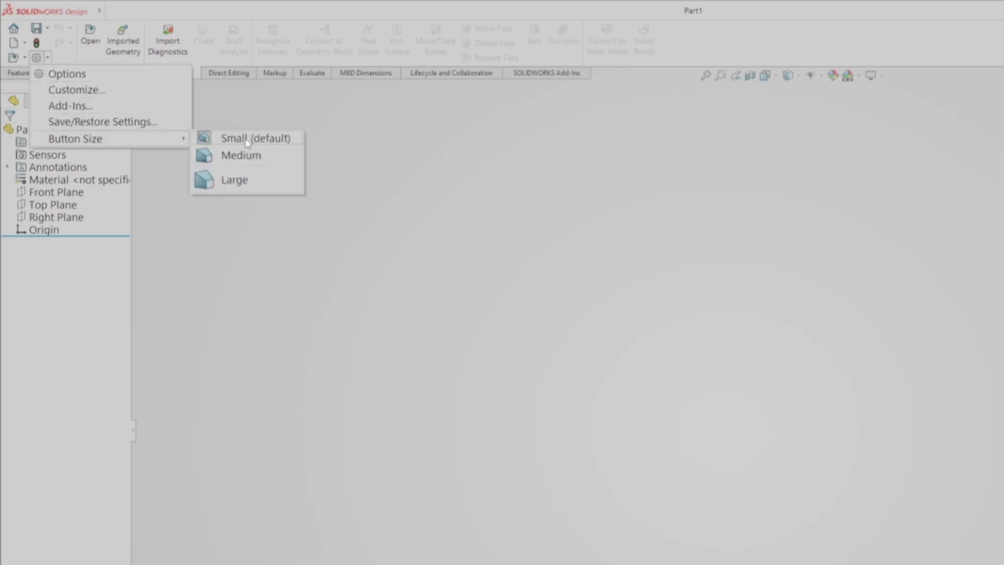
left_click(263, 166)
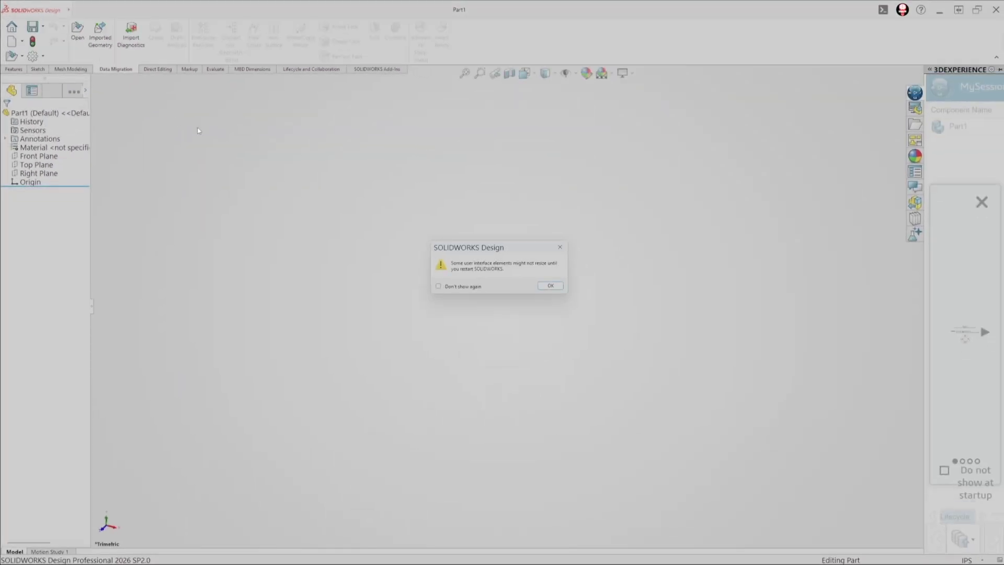
left_click(550, 286)
- Set the interface button size to Large and acknowledge the restart notice
left_click(43, 57)
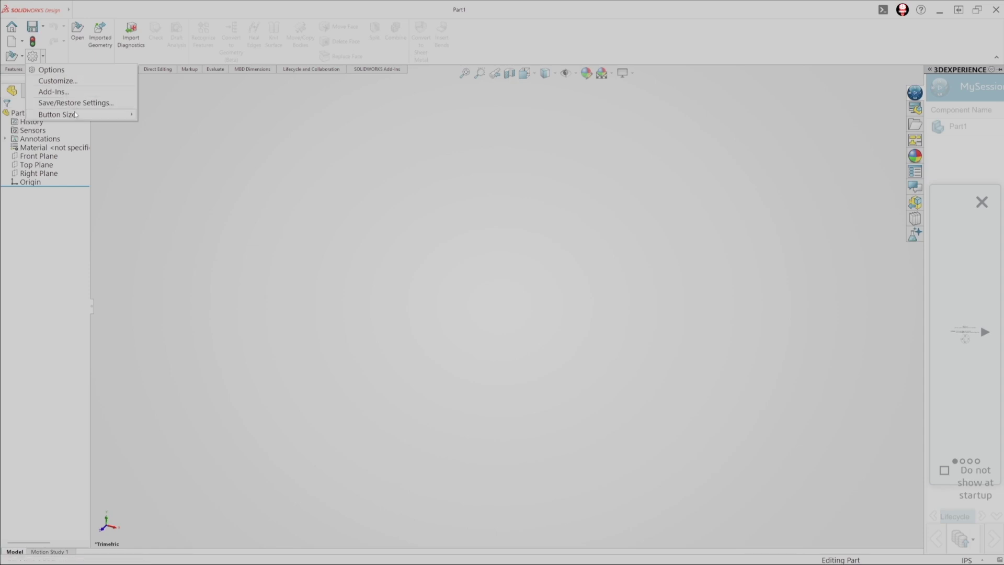
mouse_move(74, 113)
left_click(195, 143)
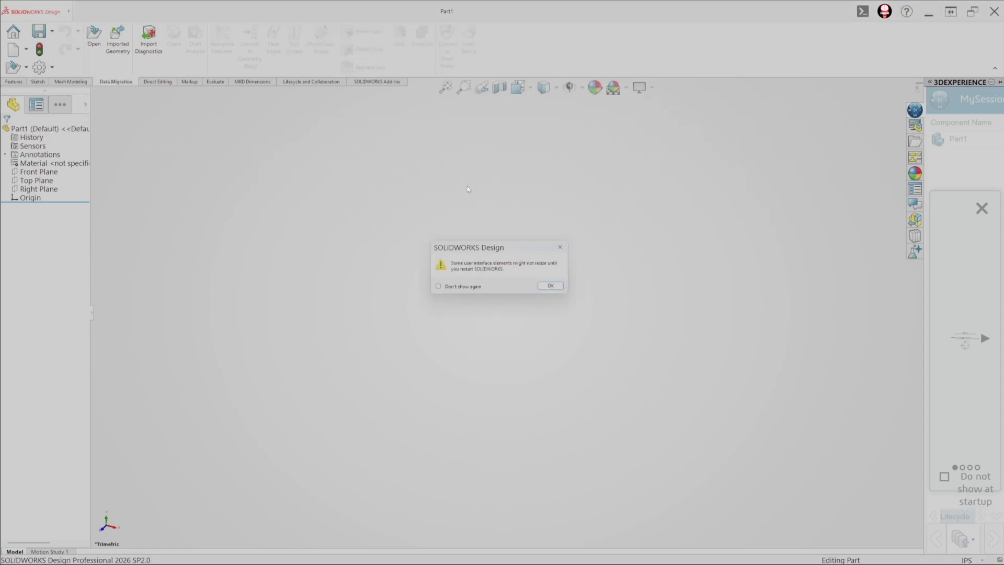
left_click(546, 284)
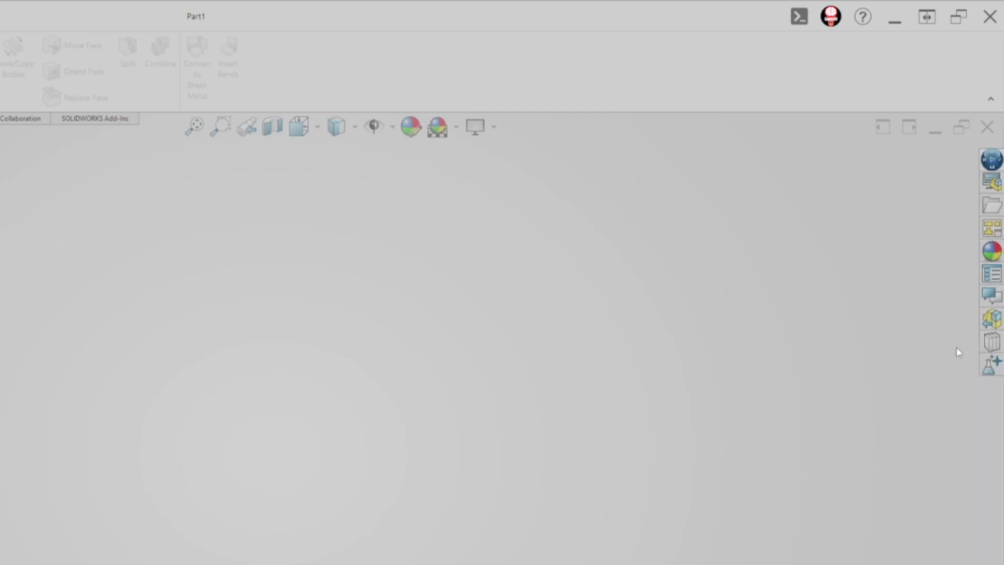
- Expand the 3DEXPERIENCE task pane, pin it open, and unpin it again so it collapses
left_click(993, 166)
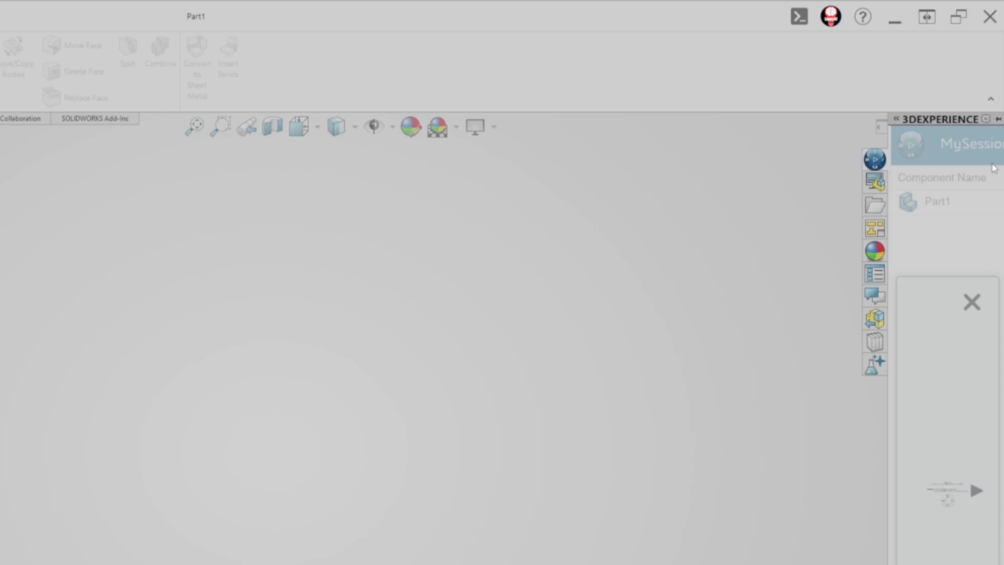
left_click(998, 119)
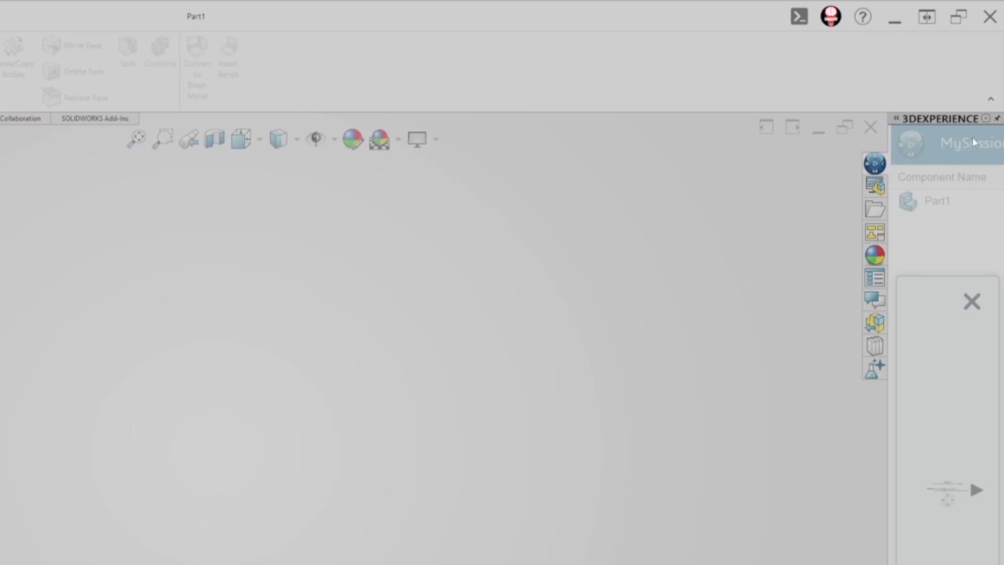
left_click(998, 119)
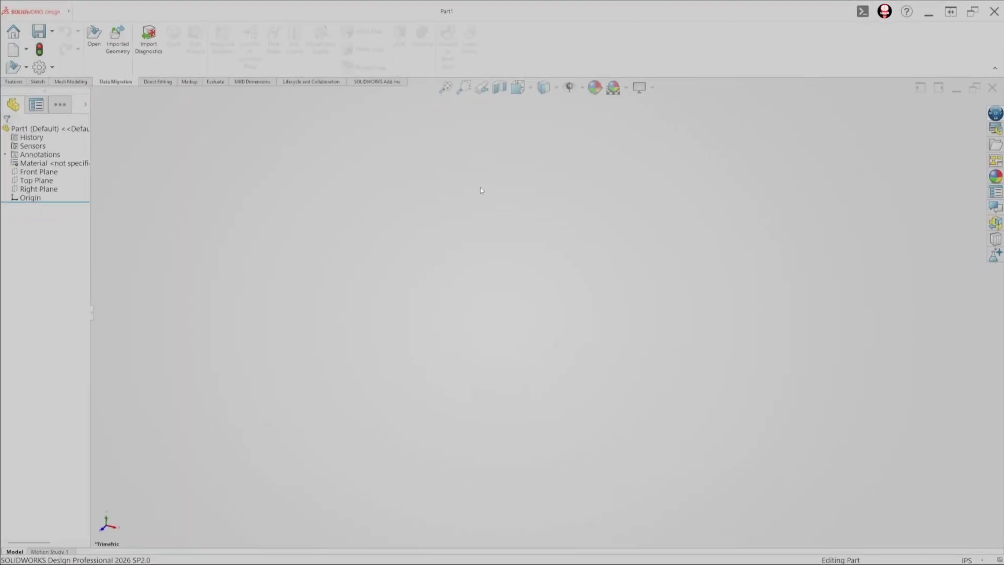
- Widen the feature tree pane enough to show the part's full display state name and all of the pane's tabs
left_click_drag(89, 134, 174, 136)
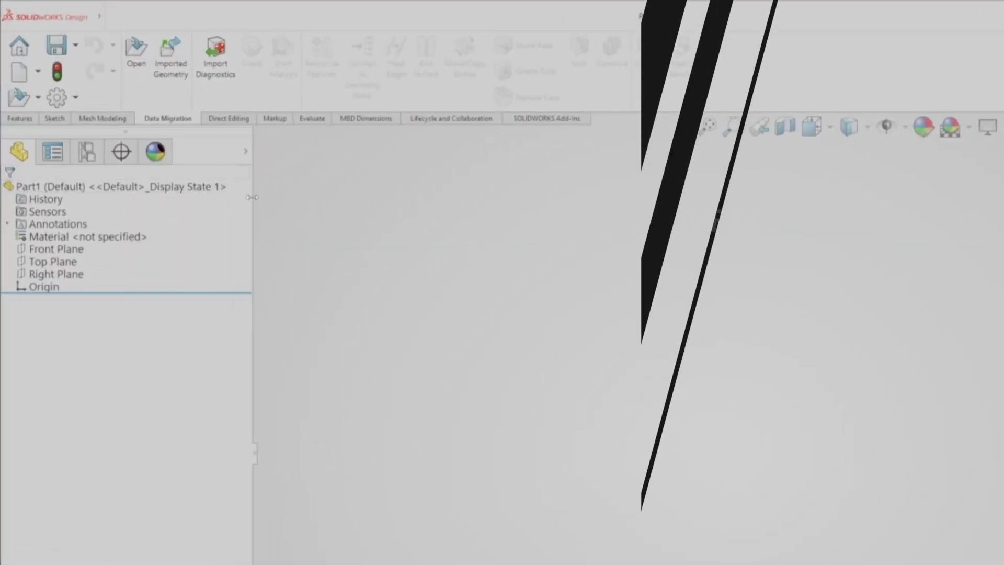
left_click_drag(252, 197, 255, 199)
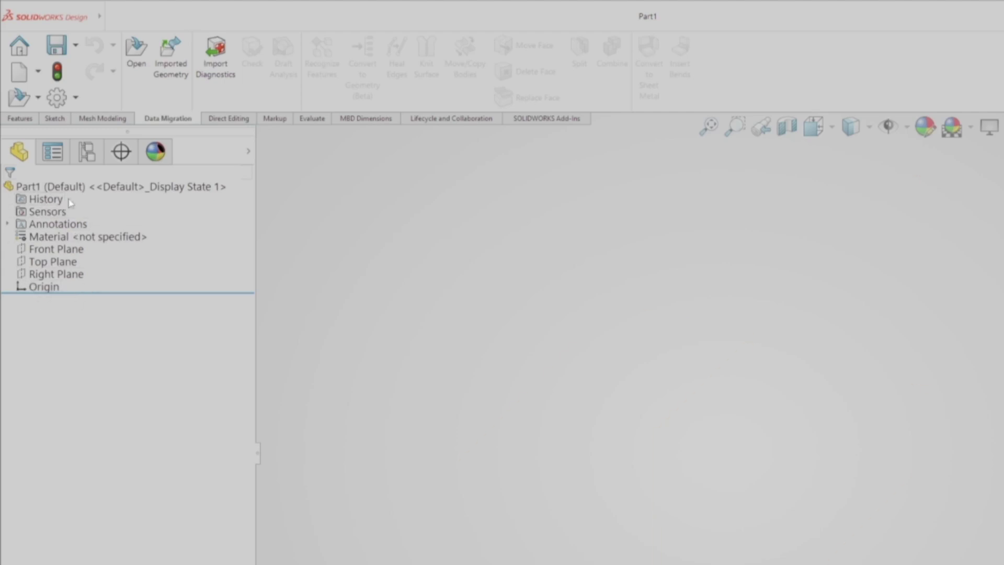
- Examine the default Front, Top and Right planes and the origin by selecting them together in the feature tree, and clear the selection
left_click(63, 275)
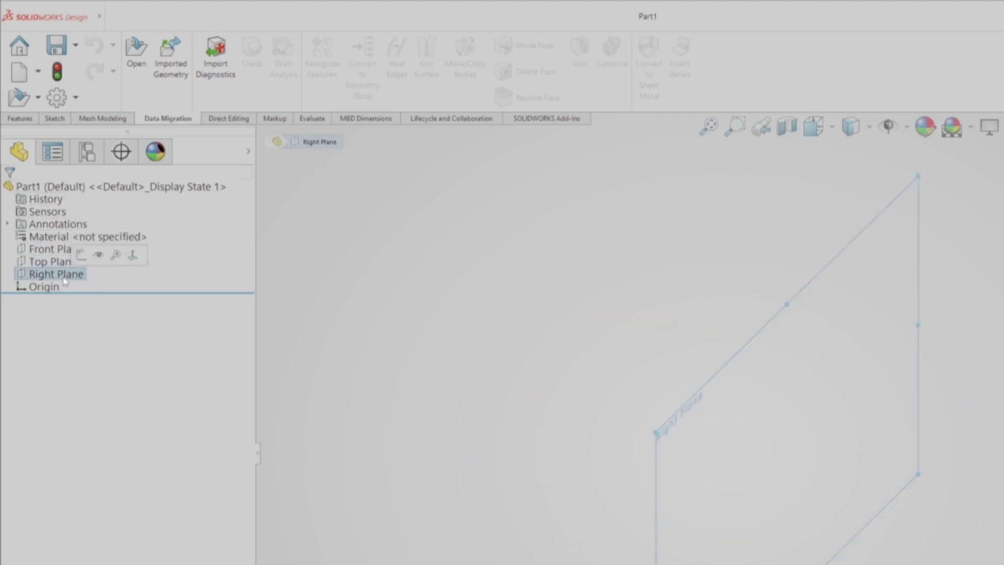
left_click(57, 288)
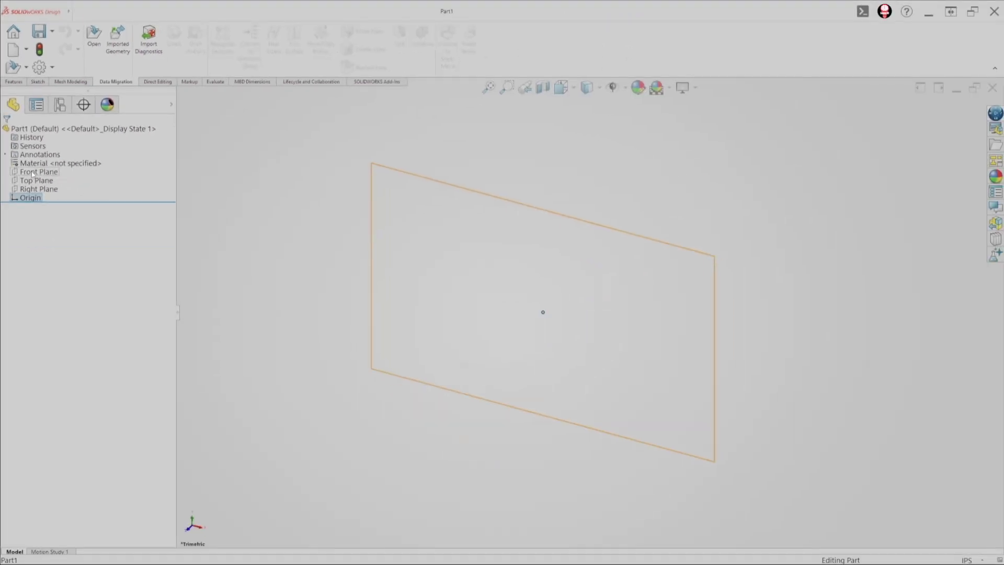
left_click(32, 173)
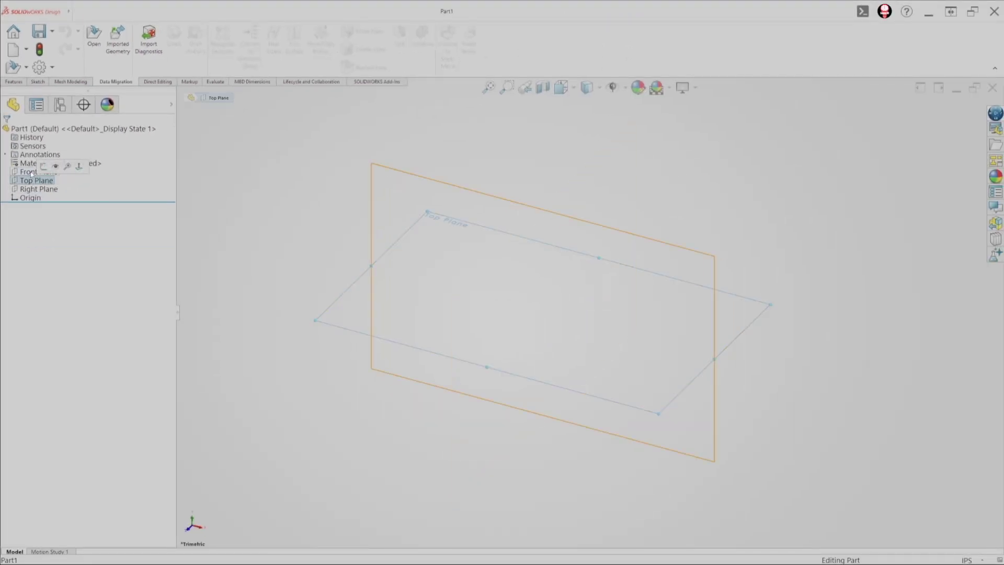
left_click(23, 198, "shift")
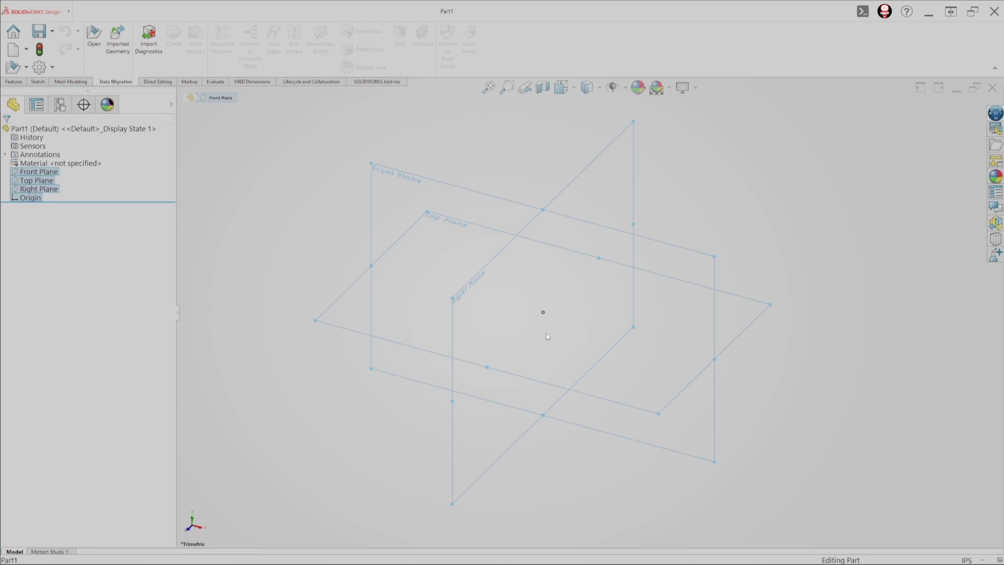
scroll(419, 356, "up", 7)
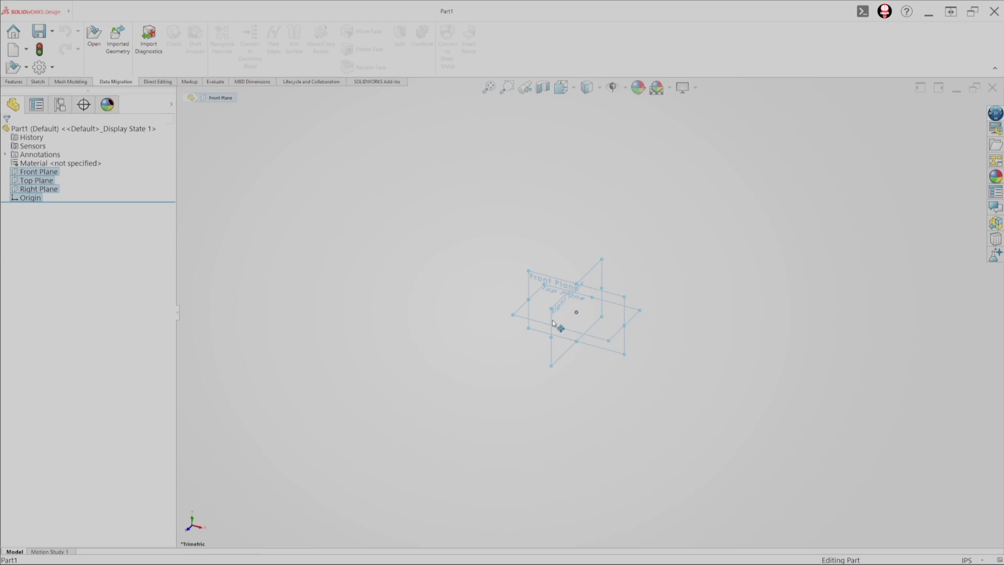
scroll(572, 319, "down", 5)
scroll(576, 313, "down", 2)
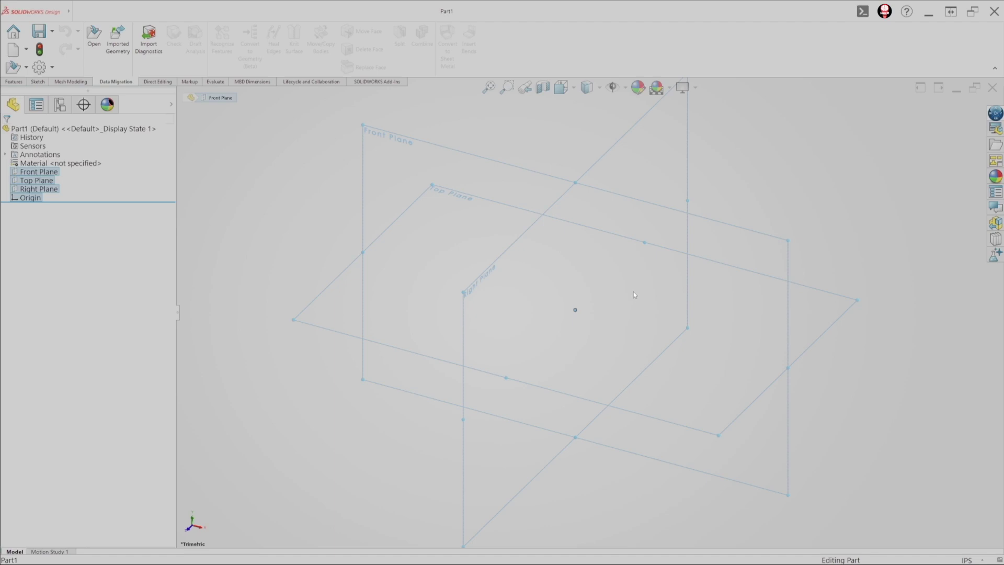
left_click(737, 191)
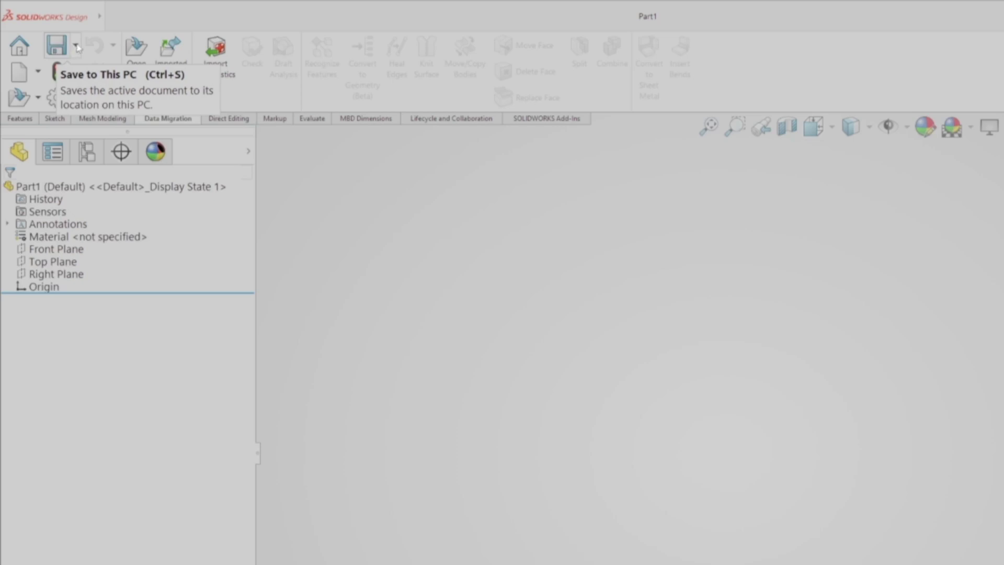
- Start saving the part to this PC and open the Lesson1 folder as its destination
left_click(76, 46)
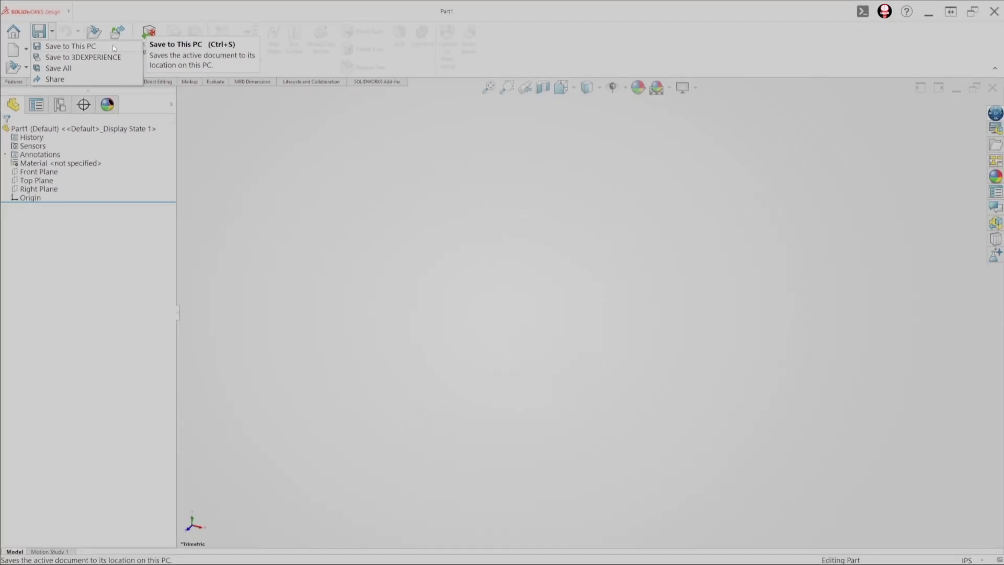
left_click(114, 49)
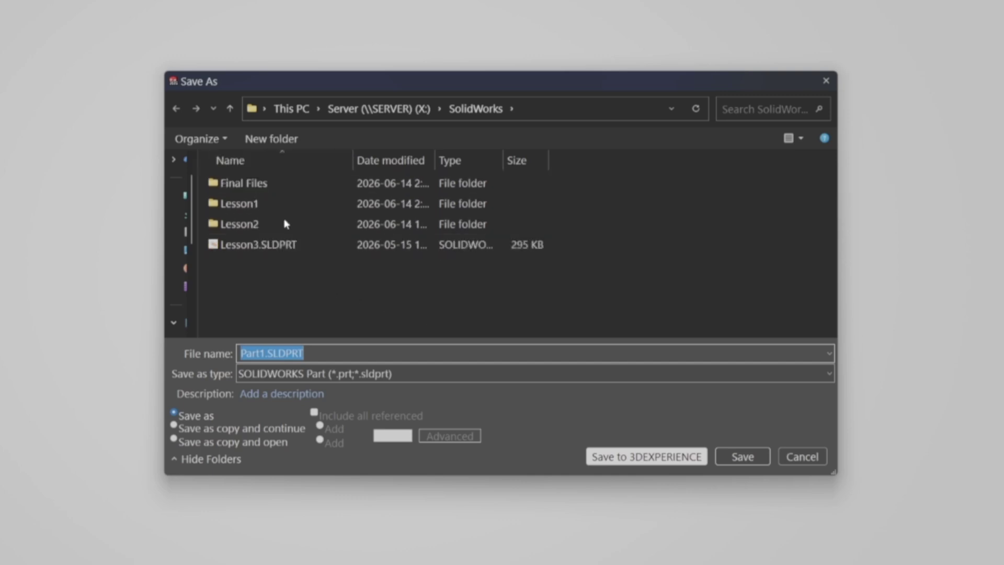
mouse_move(242, 209)
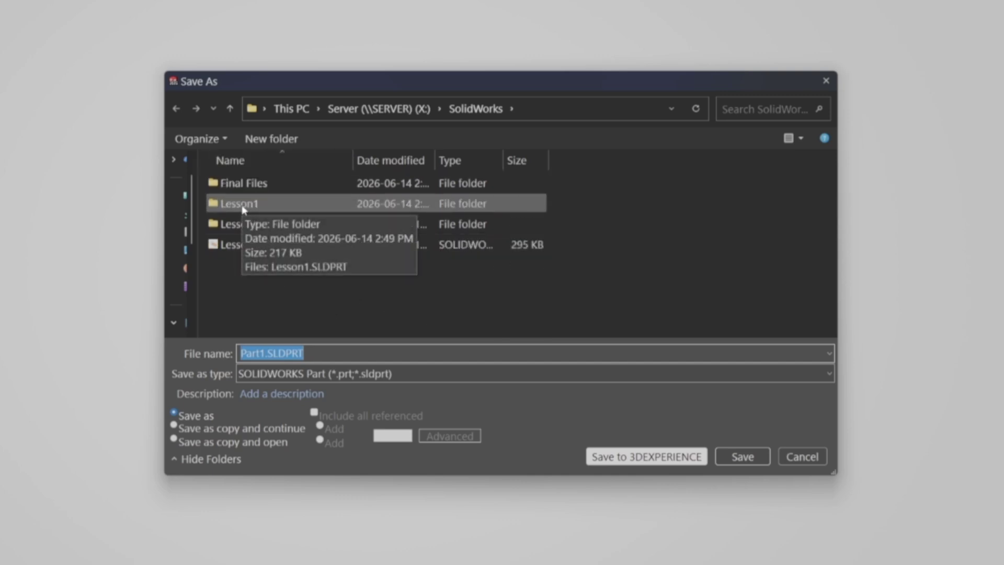
double_click(243, 209)
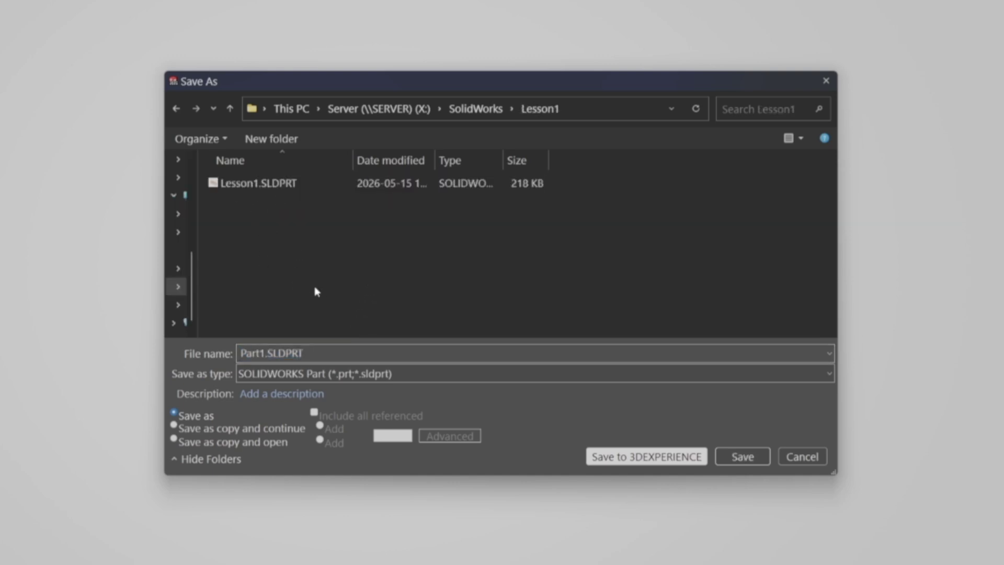
- Name the part file CoolerLid.SLDPRT and save it
double_click(255, 354)
left_click(254, 354)
double_click(255, 354)
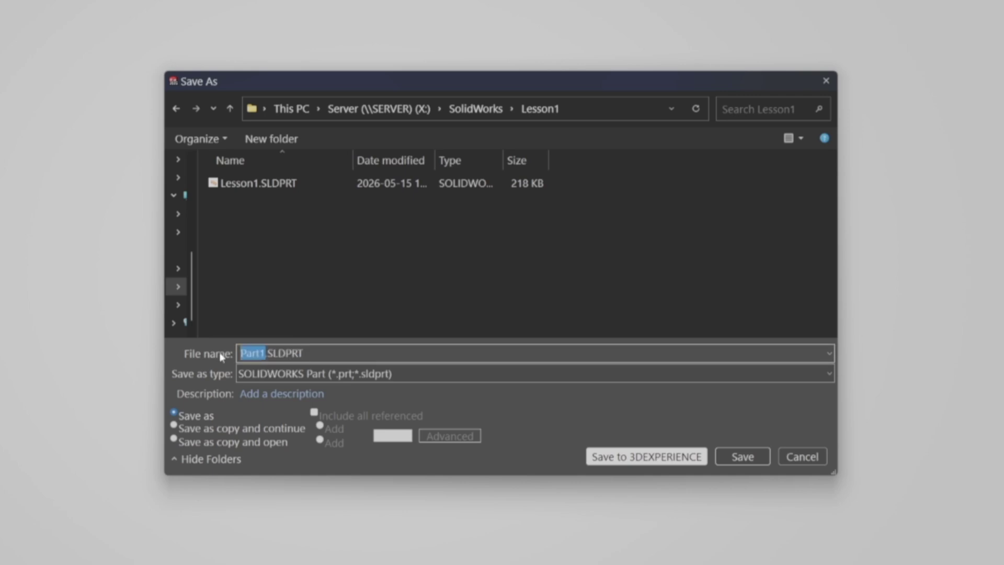
type("Cooler")
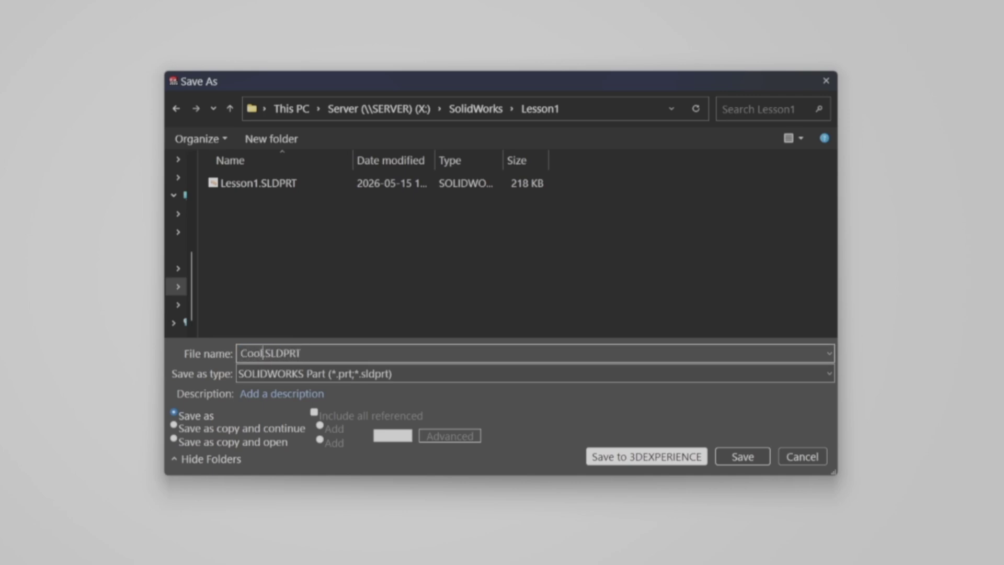
type("Lid")
left_click_drag(287, 353, 249, 351)
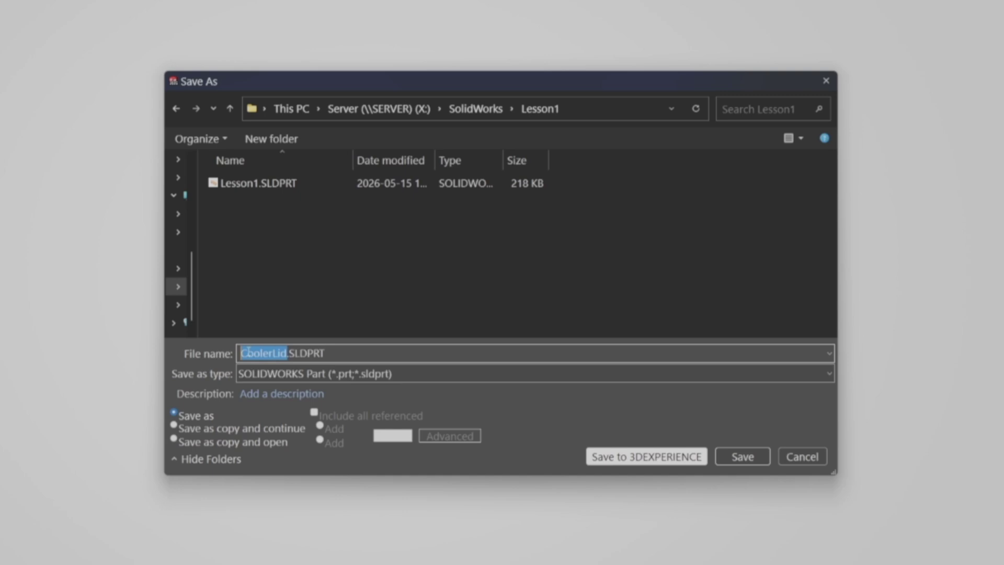
left_click(287, 355)
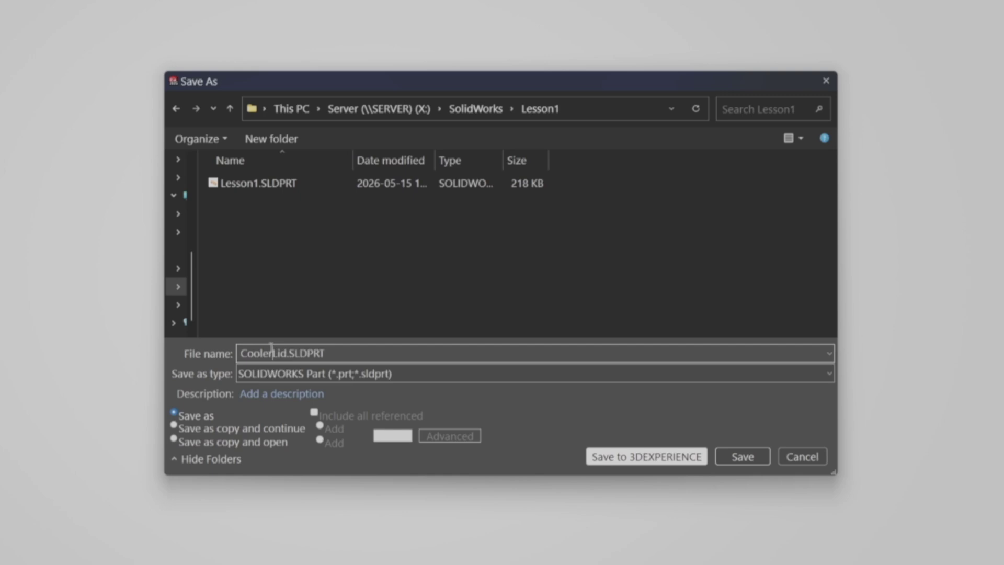
left_click(760, 456)
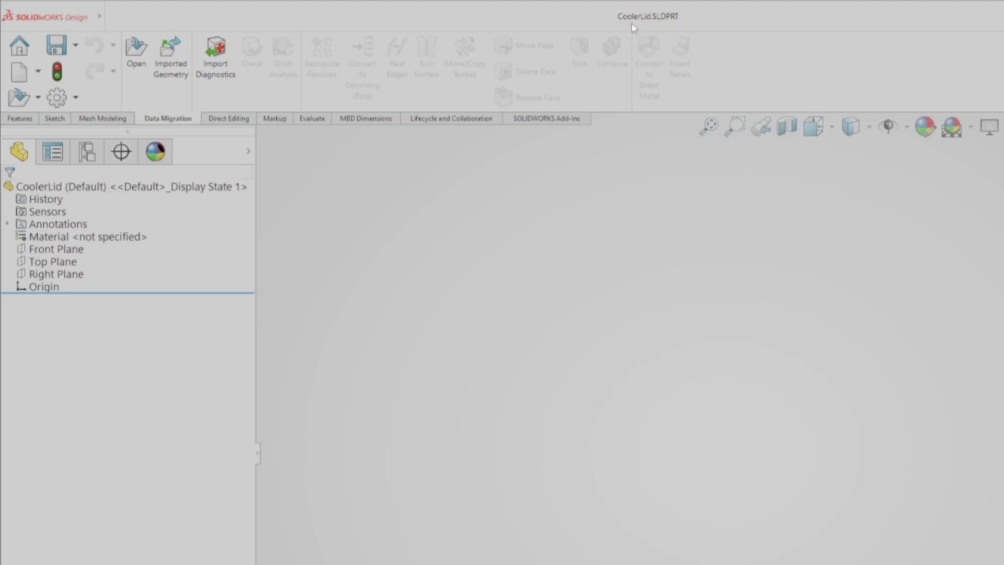
mouse_move(634, 27)
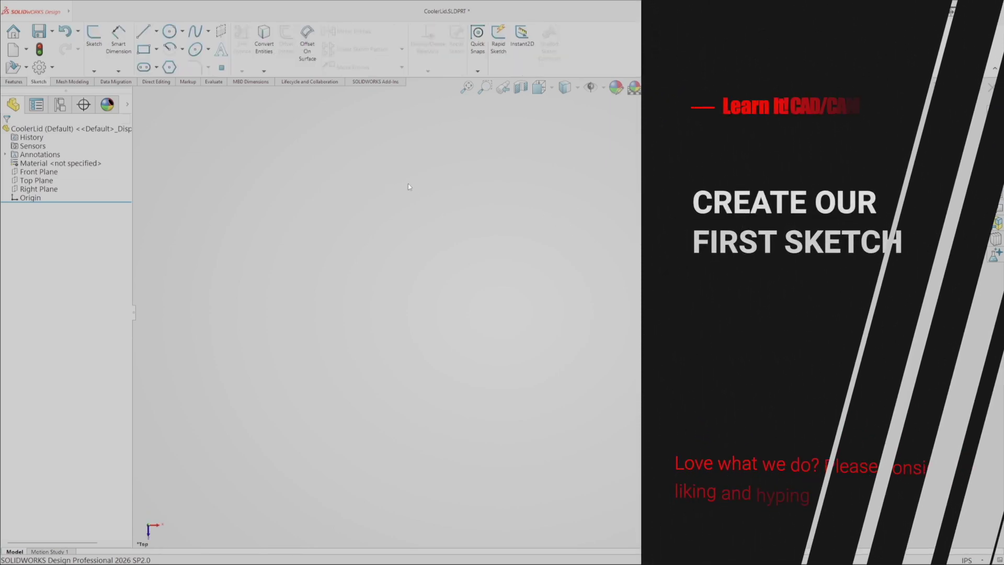
- Switch to the finished CoolerLid - Copy part to examine its shape, and return to the CoolerLid part
left_click(167, 12)
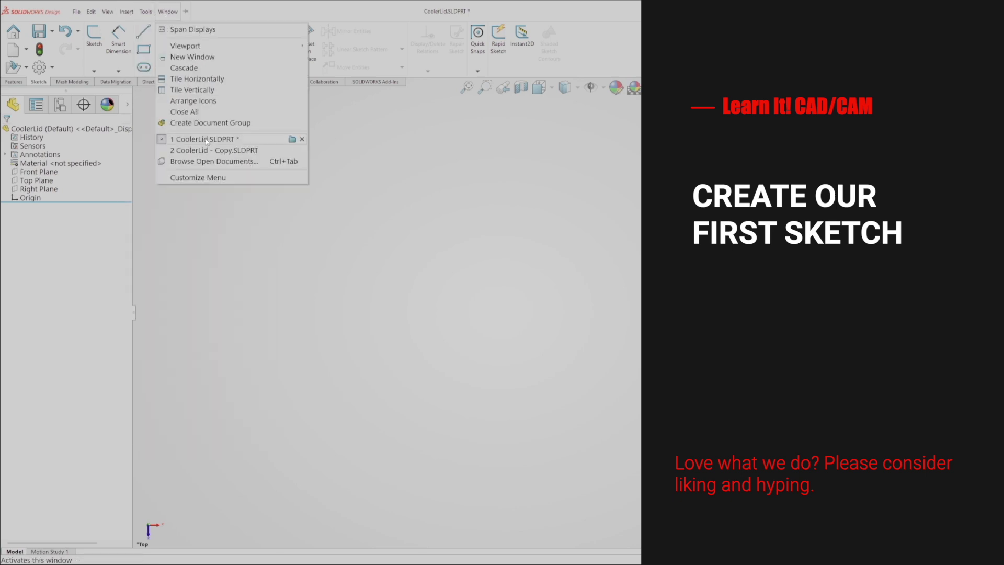
left_click(291, 150)
middle_click_drag(677, 251, 731, 240)
left_click(76, 11)
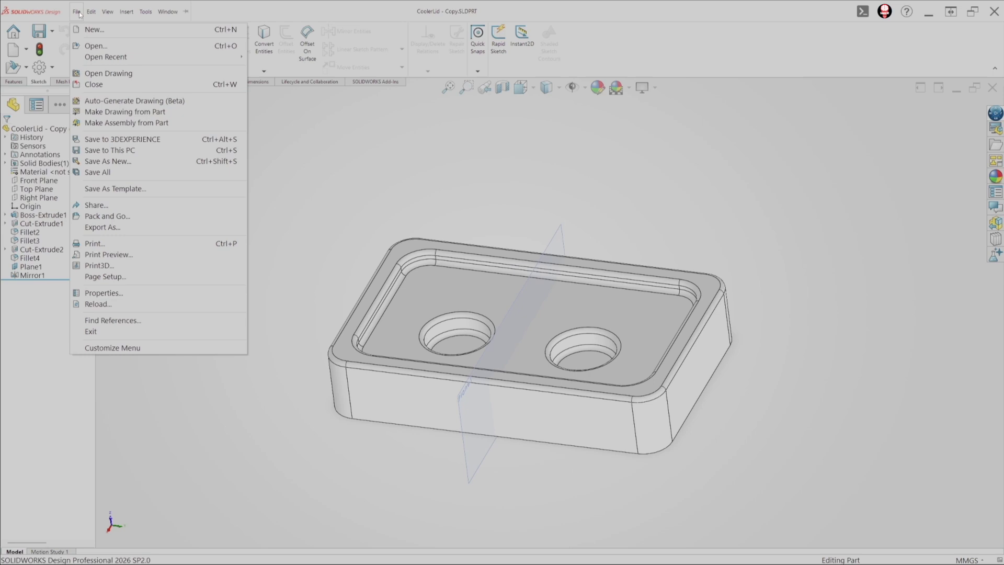
left_click(77, 12)
mouse_move(163, 12)
left_click(204, 139)
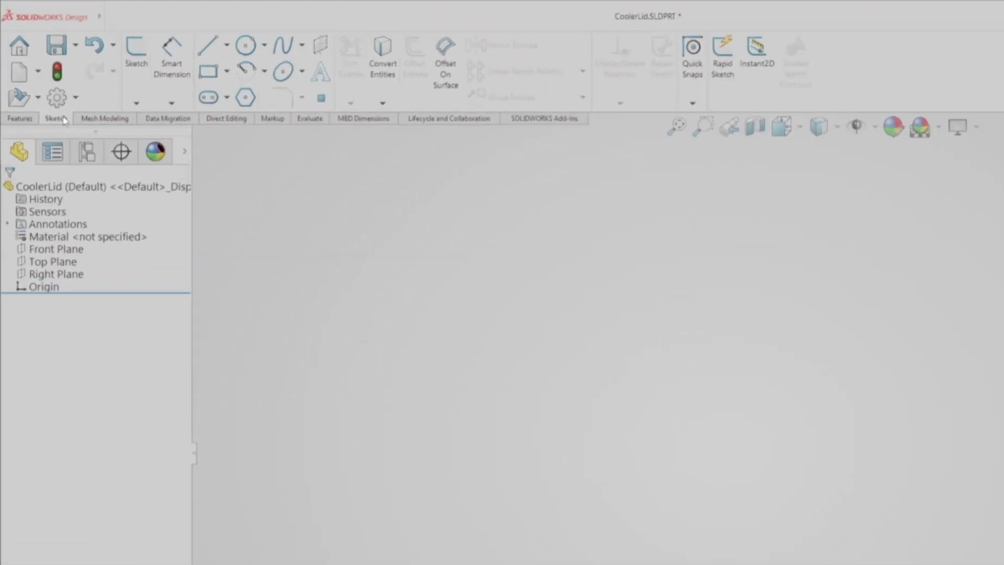
- Start the Sketch command and examine the Front, Top and Right planes from several angles
left_click(135, 73)
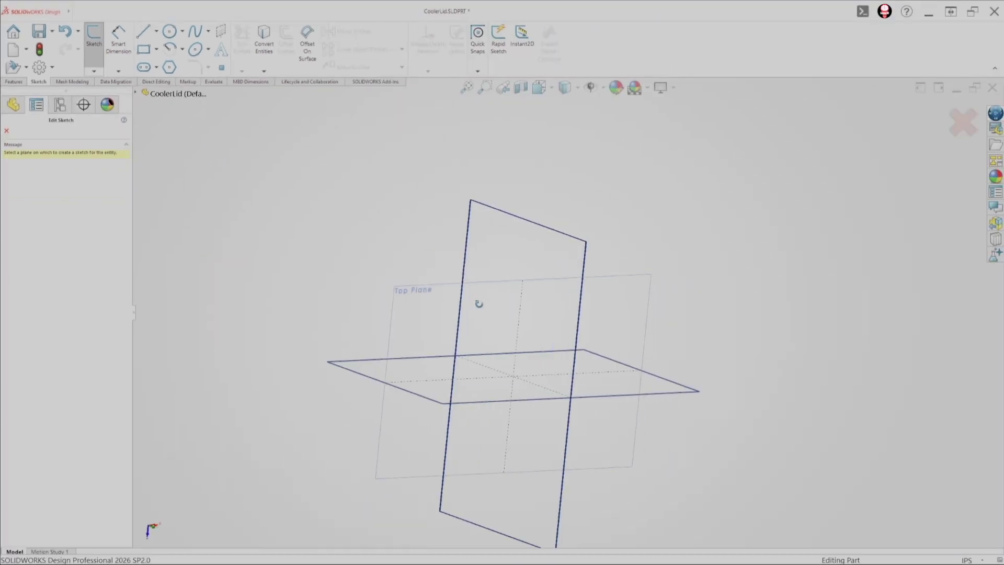
mouse_move(606, 396)
middle_mouse_down()
mouse_move(603, 381)
mouse_move(652, 336)
mouse_move(641, 385)
mouse_move(553, 382)
mouse_move(607, 413)
middle_mouse_up()
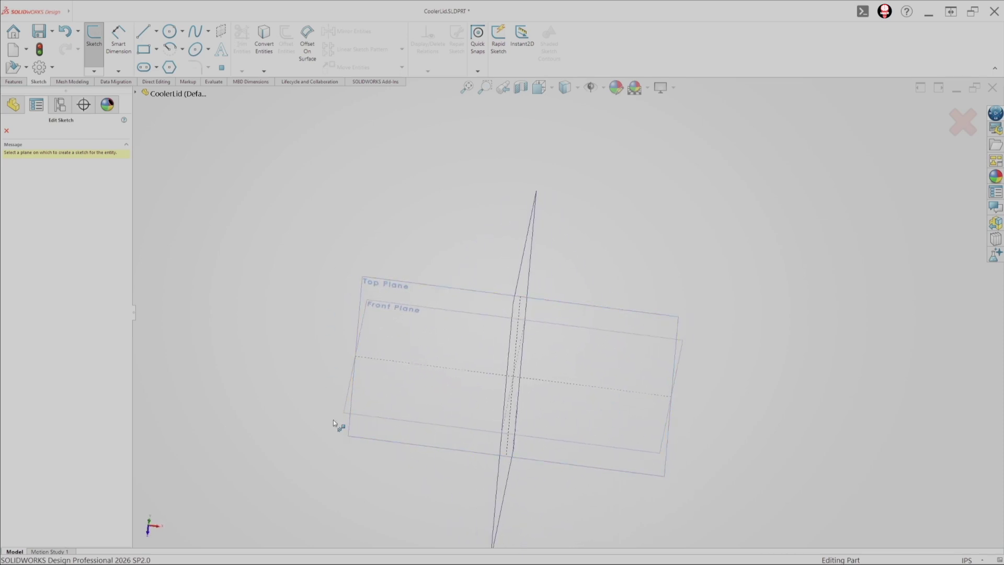
middle_click_drag(333, 421, 645, 262)
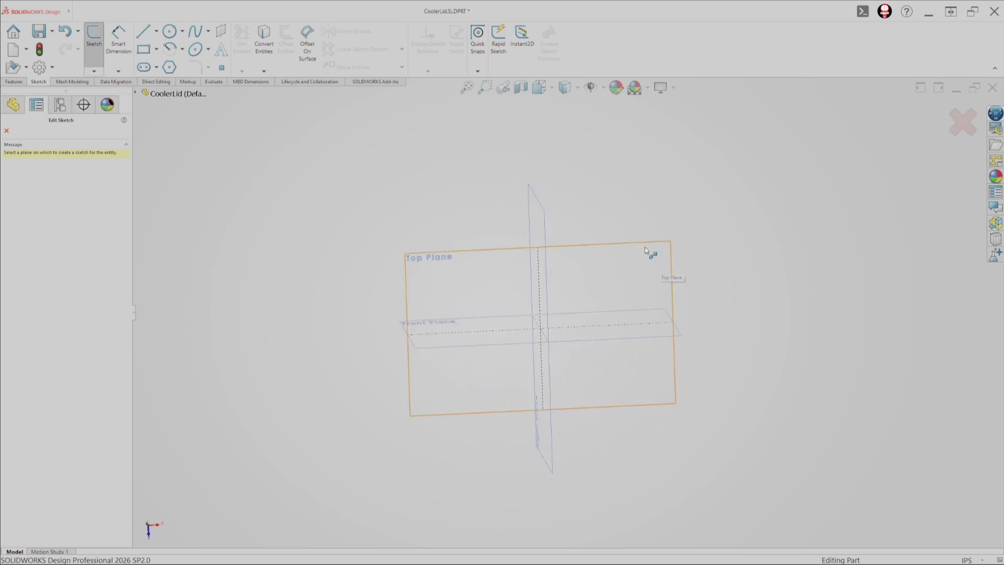
middle_click_drag(730, 307, 811, 343)
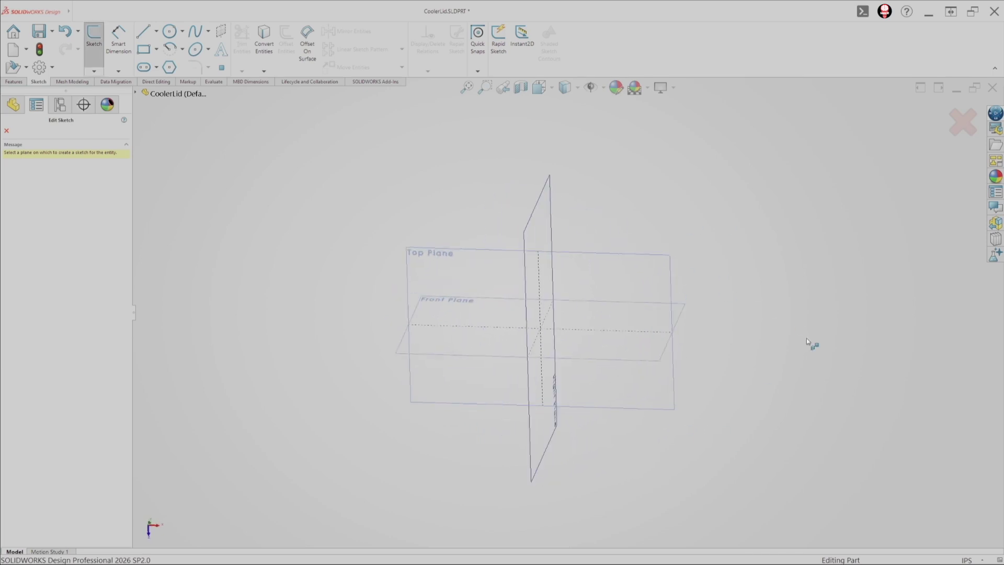
middle_click_drag(763, 287, 784, 249)
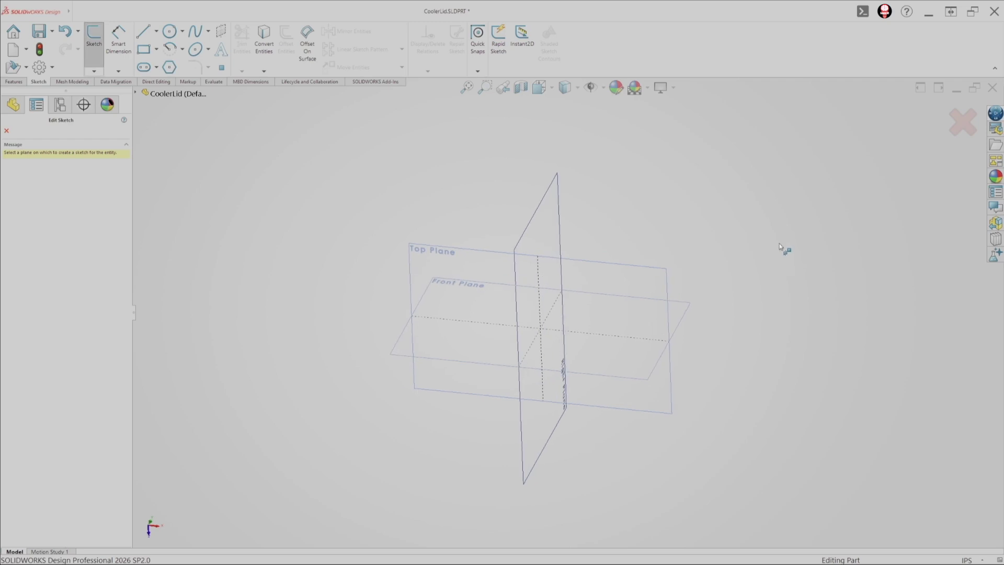
middle_click_drag(447, 246, 722, 352)
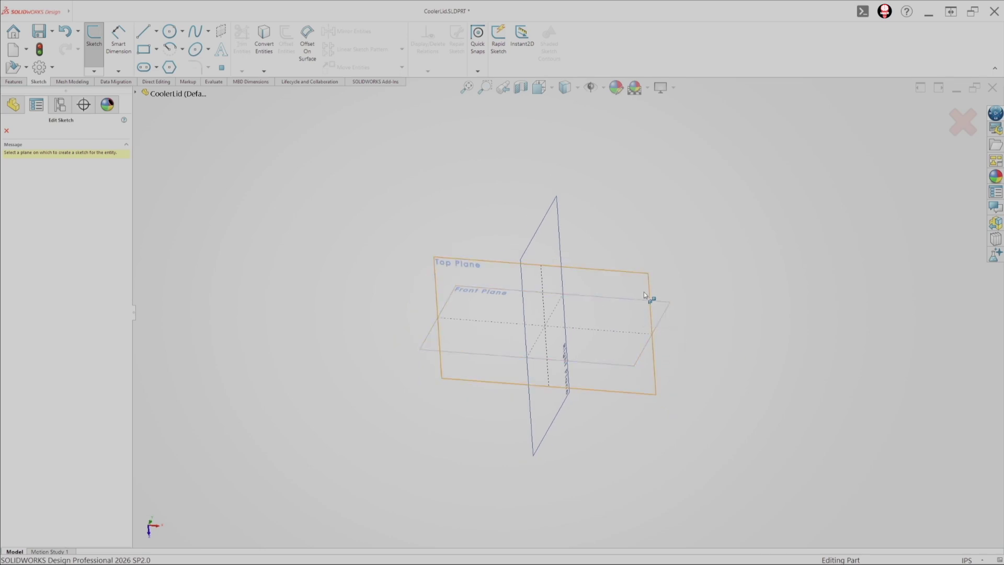
middle_click_drag(692, 225, 551, 363)
mouse_move(753, 393)
middle_mouse_down()
mouse_move(786, 334)
mouse_move(768, 388)
mouse_move(770, 443)
mouse_move(751, 453)
middle_mouse_up()
middle_click_drag(704, 362, 766, 179)
mouse_move(745, 239)
middle_mouse_down()
mouse_move(737, 247)
mouse_move(744, 225)
mouse_move(739, 289)
mouse_move(708, 334)
mouse_move(746, 213)
mouse_move(758, 249)
mouse_move(751, 280)
mouse_move(720, 274)
mouse_move(708, 236)
mouse_move(704, 251)
mouse_move(727, 257)
mouse_move(742, 234)
mouse_move(737, 222)
mouse_move(728, 249)
mouse_move(746, 269)
middle_mouse_up()
right_click(753, 260)
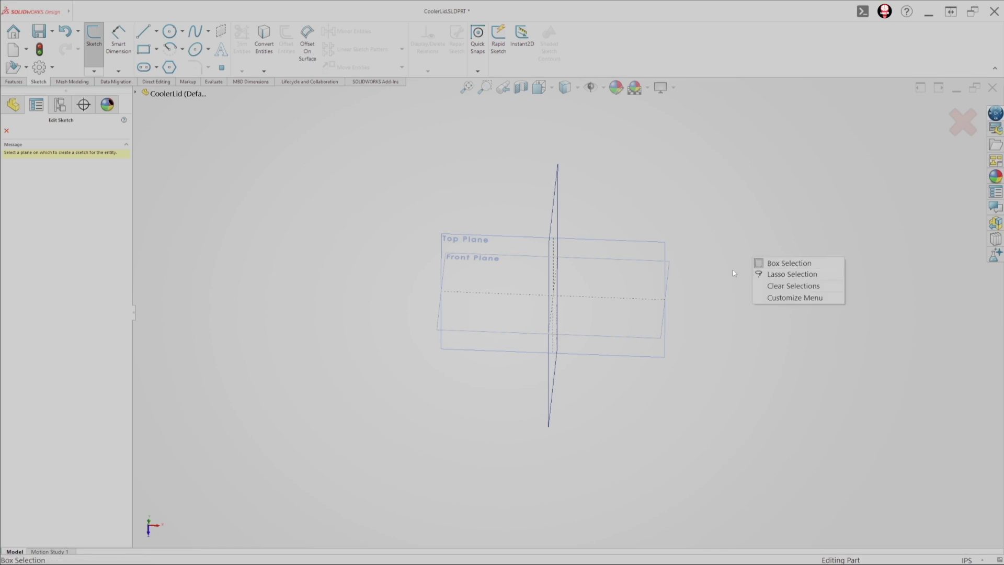
left_click(731, 240)
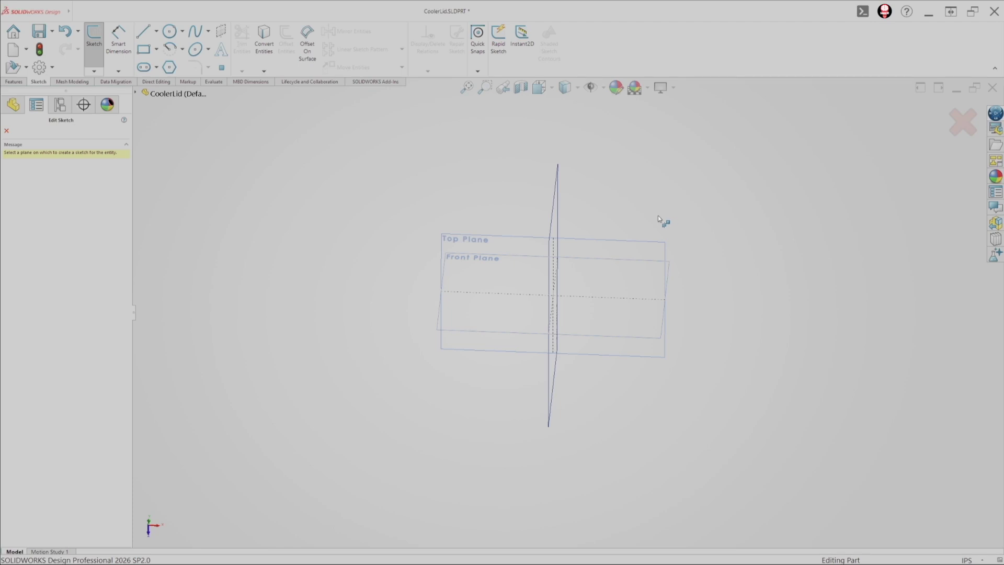
mouse_move(710, 218)
middle_mouse_down()
mouse_move(732, 234)
mouse_move(706, 220)
middle_mouse_up()
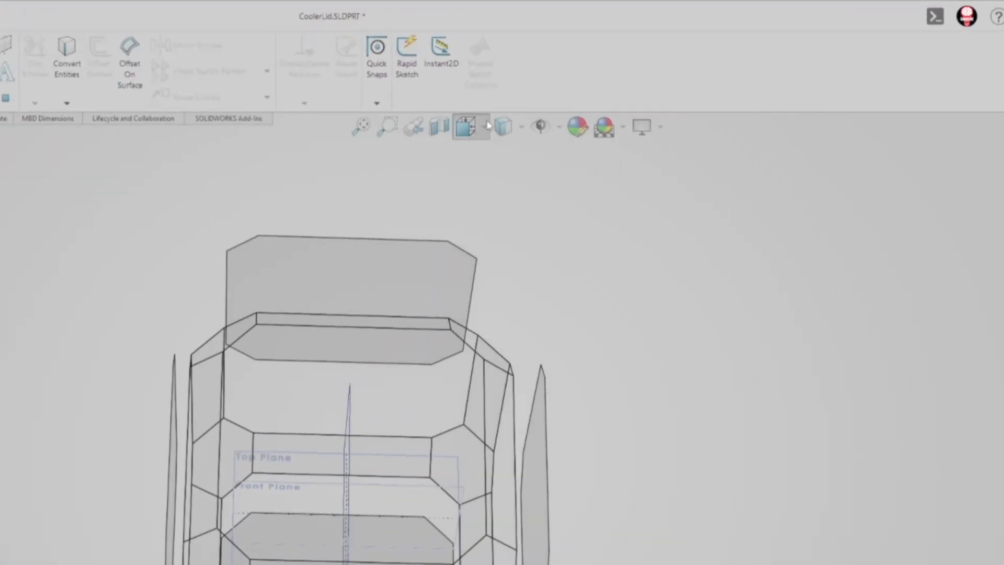
- Open the View Selector and examine its orientation planes around the default planes from different angles
left_click(466, 126)
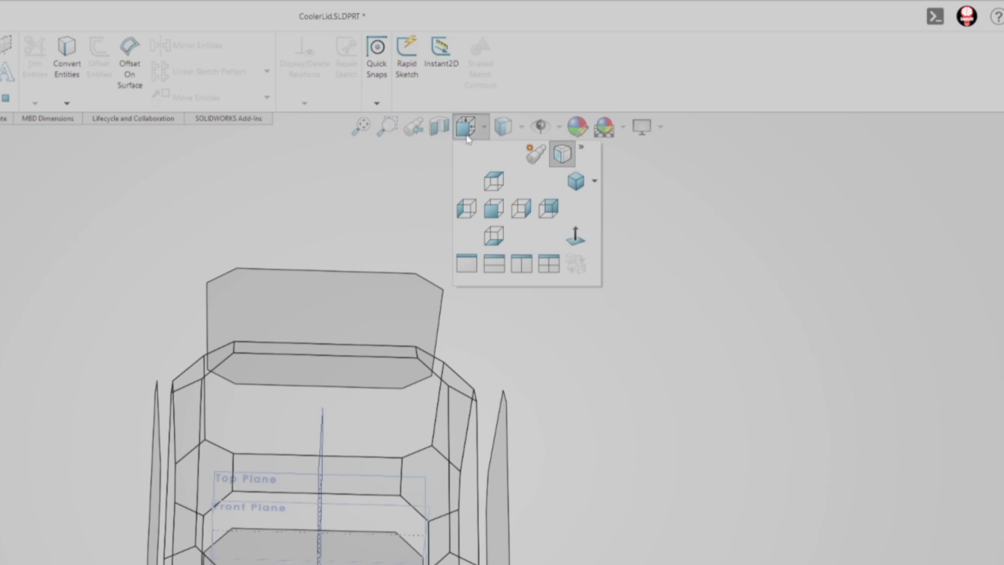
middle_click_drag(541, 314, 496, 243)
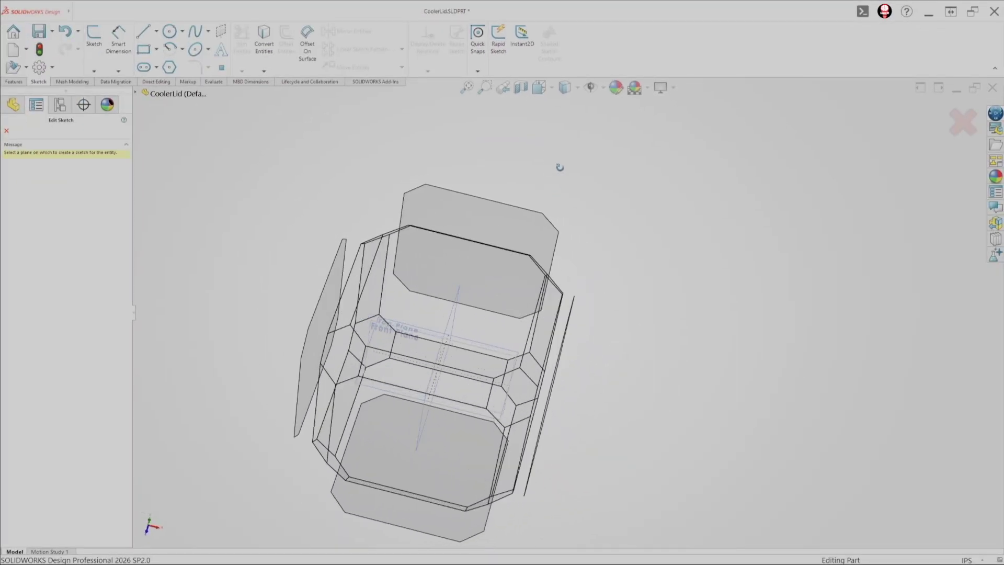
middle_click_drag(560, 167, 518, 152)
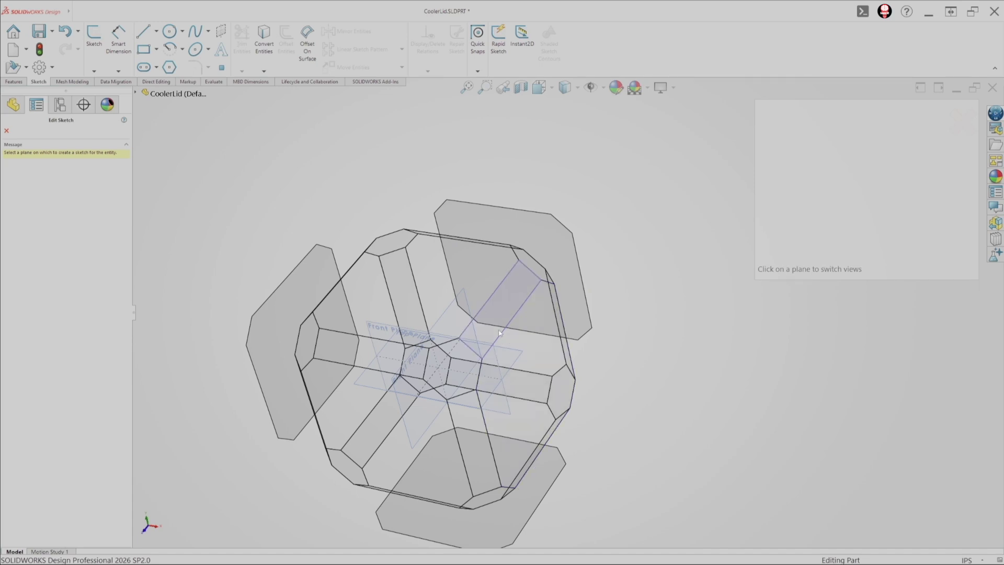
middle_click_drag(623, 373, 688, 371)
middle_click_drag(461, 293, 355, 288)
middle_click_drag(443, 303, 599, 184)
- Set the view orientation to Top so the Top Plane faces the screen
left_click(539, 87)
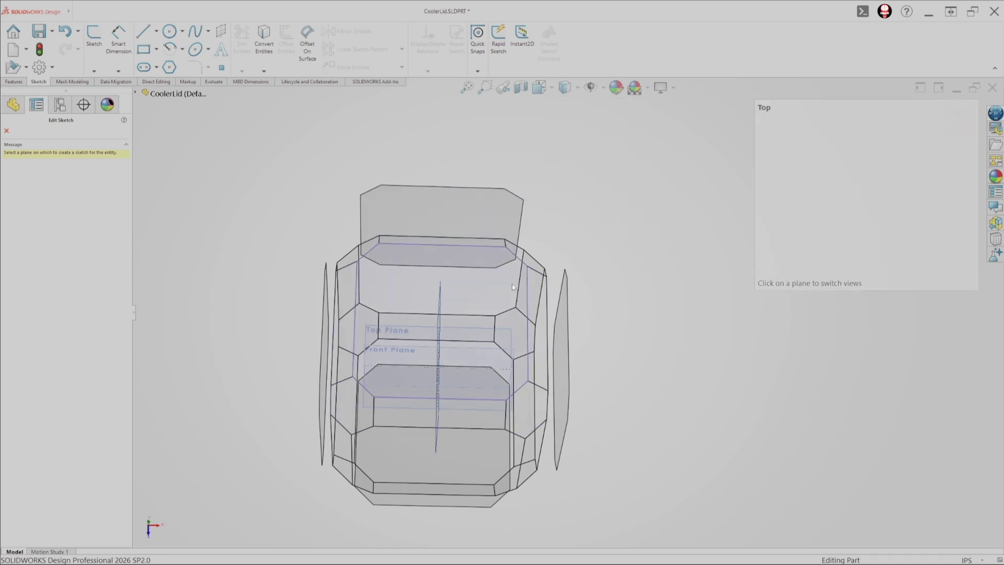
left_click(463, 374)
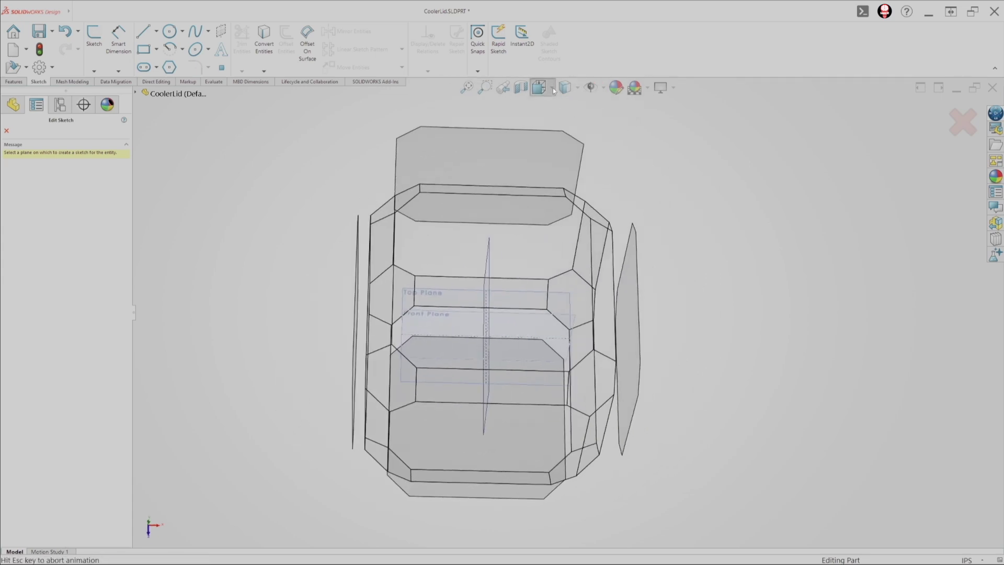
left_click(554, 88)
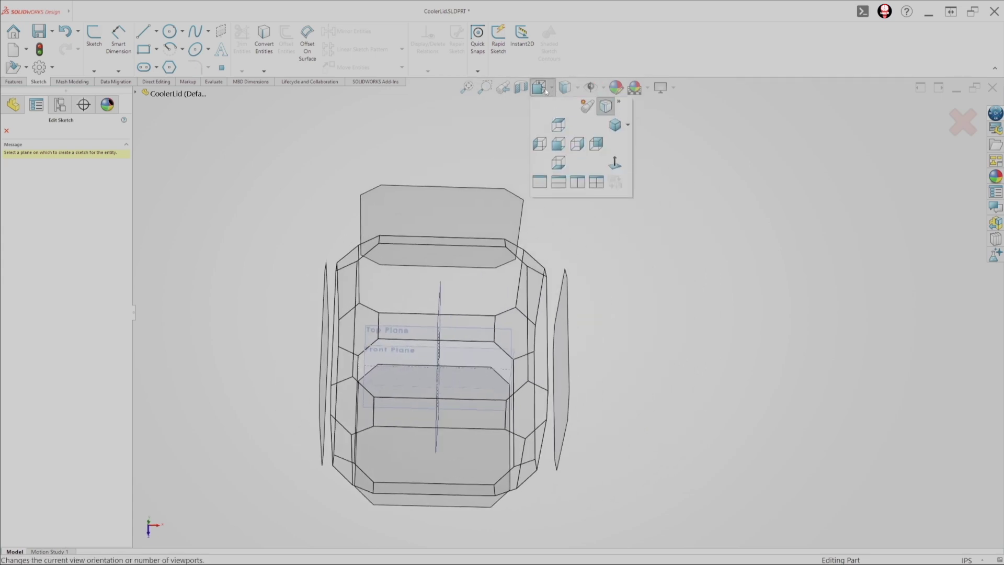
left_click(558, 123)
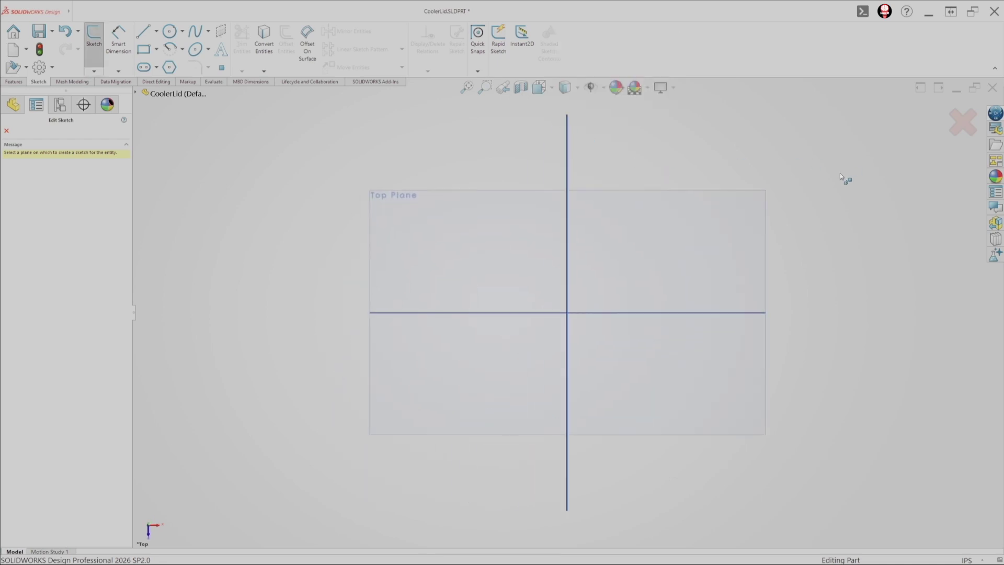
- Open a sketch on the Top Plane and exit it without drawing anything
left_click(655, 197)
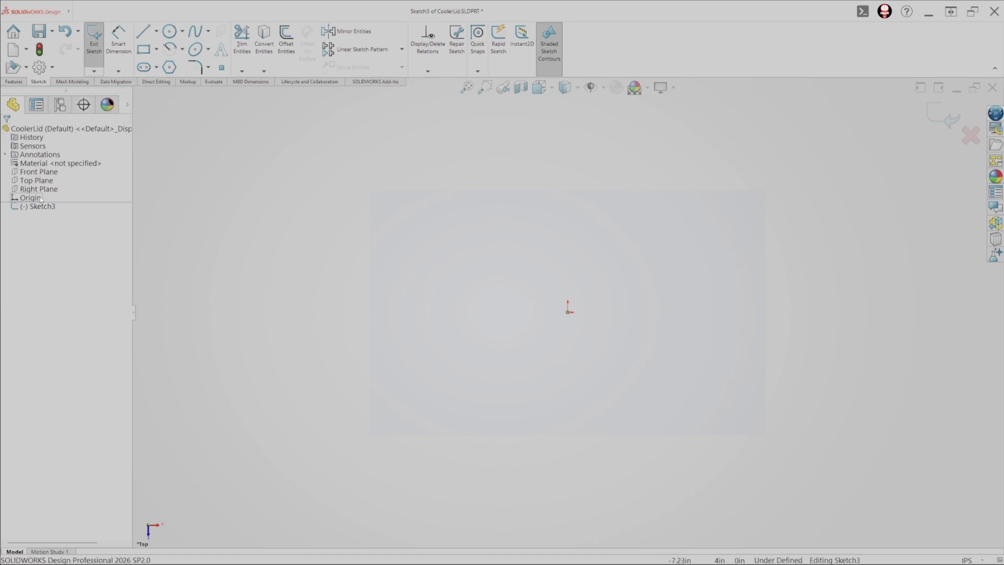
left_click(94, 39)
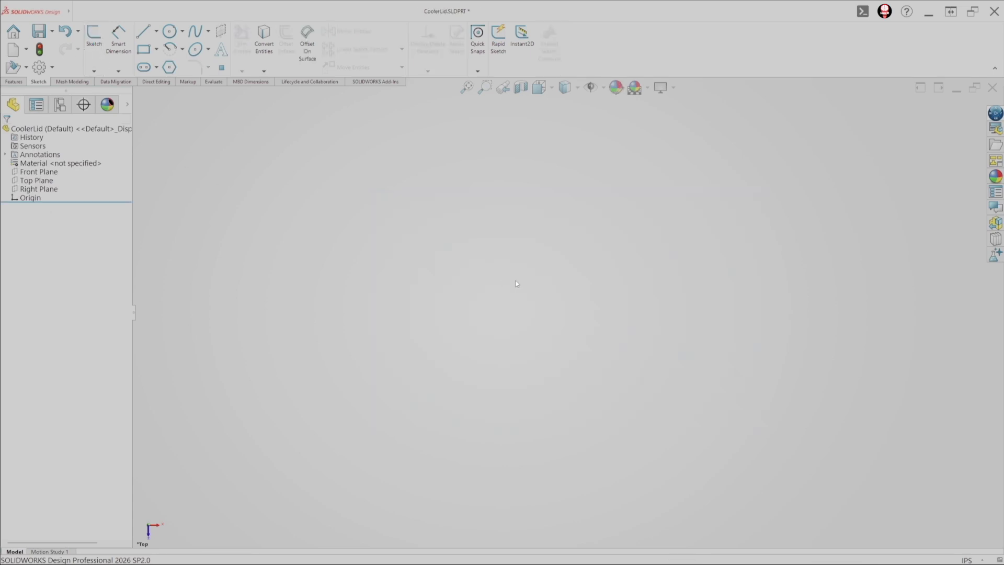
left_click(95, 38)
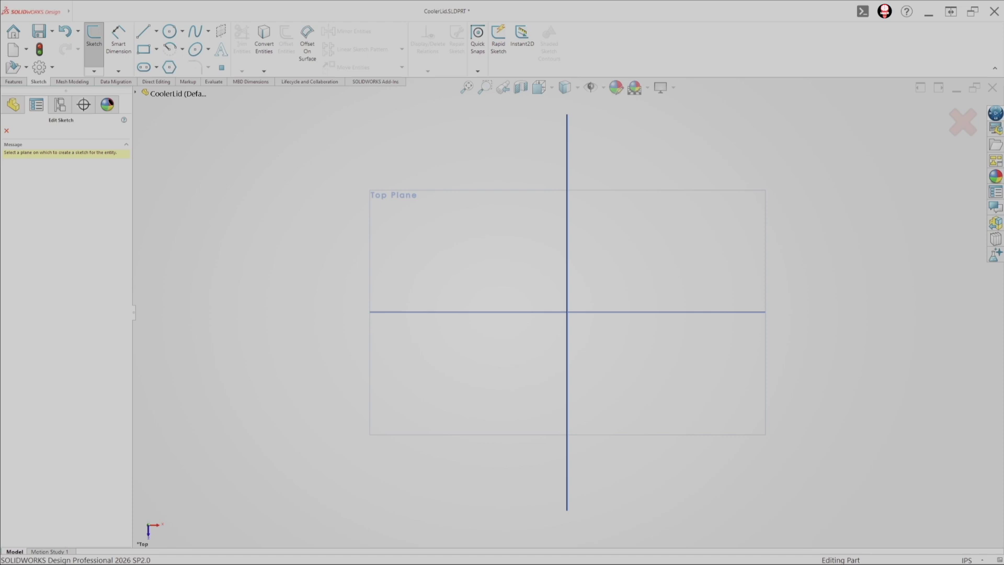
key("Escape")
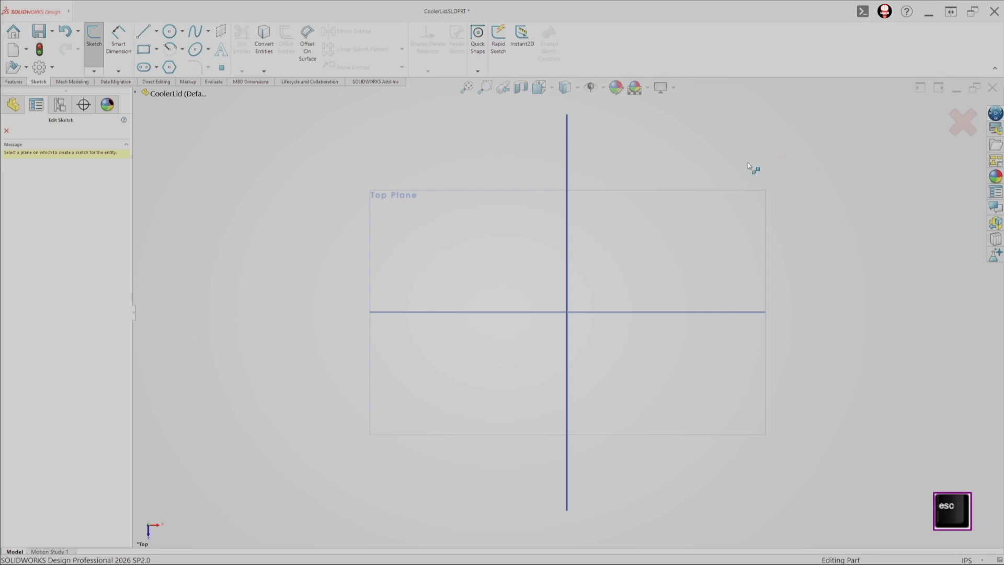
key("Escape")
right_click(299, 167)
key("Escape")
key("Escape")
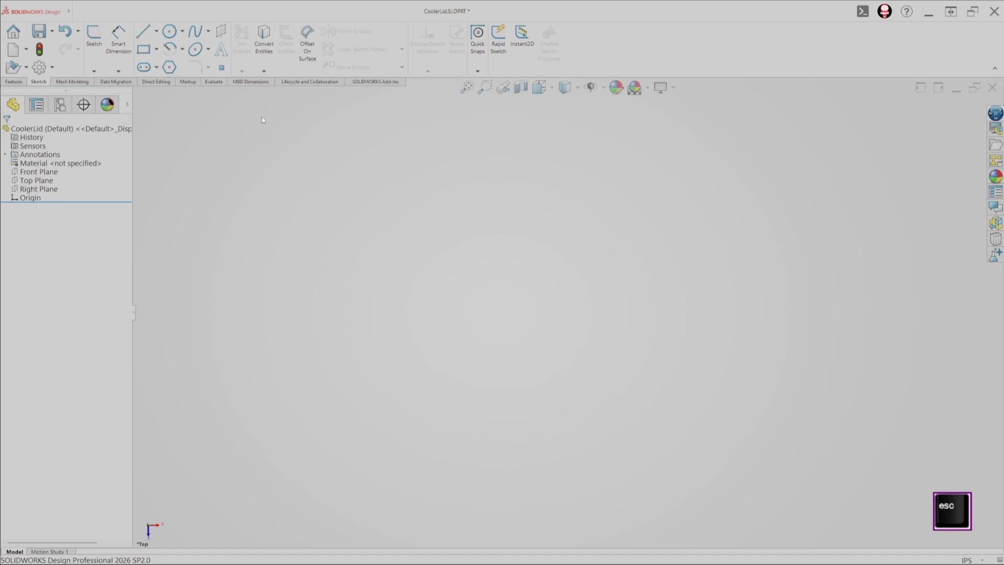
- Open a new sketch on the Top Plane and locate its entry in the feature tree
left_click(100, 40)
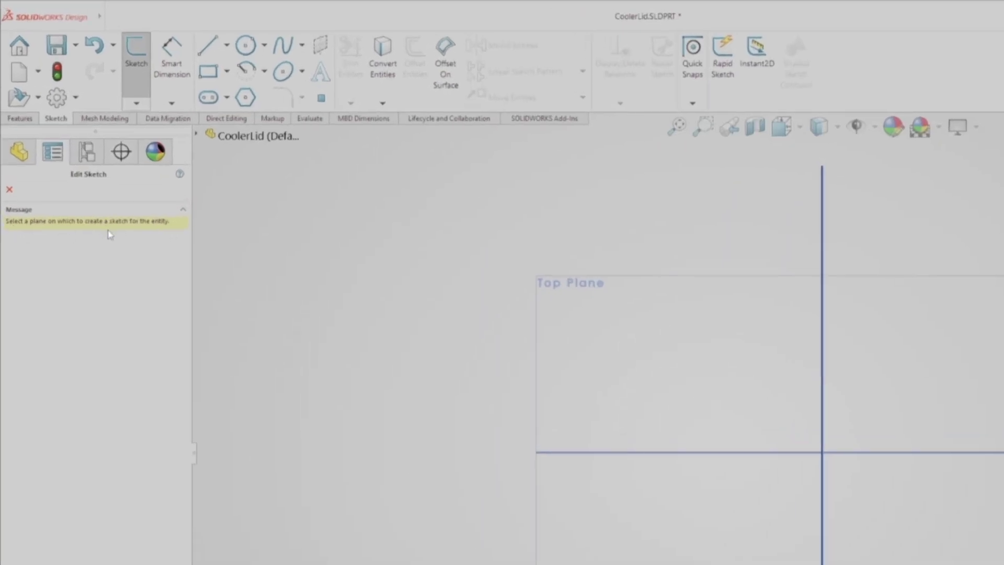
key("Escape")
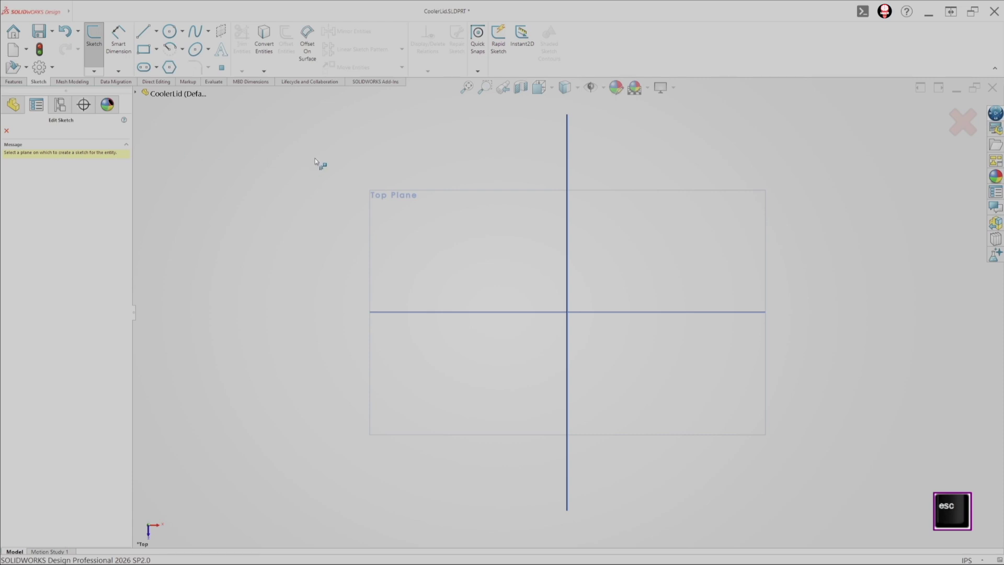
left_click(408, 191)
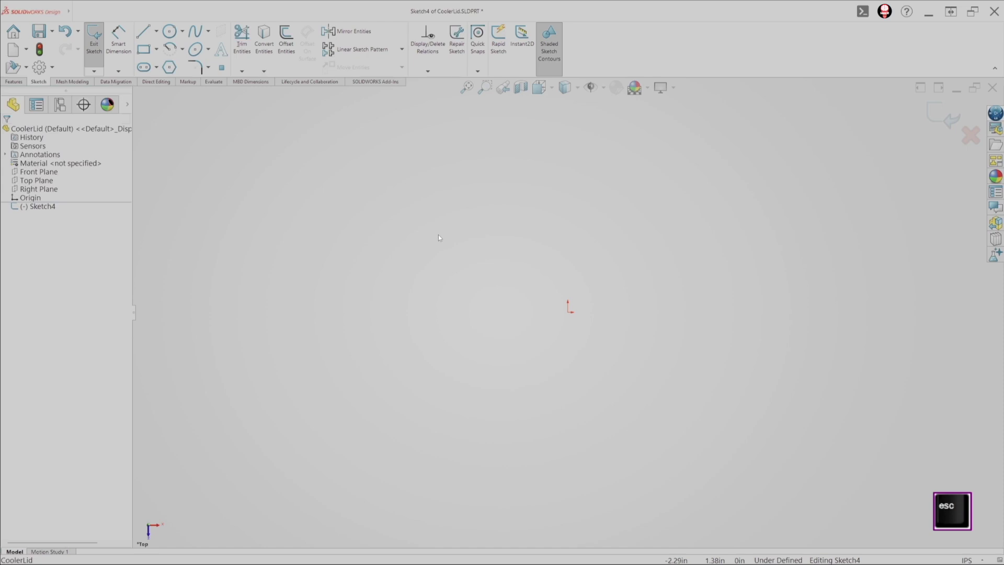
left_click(49, 208)
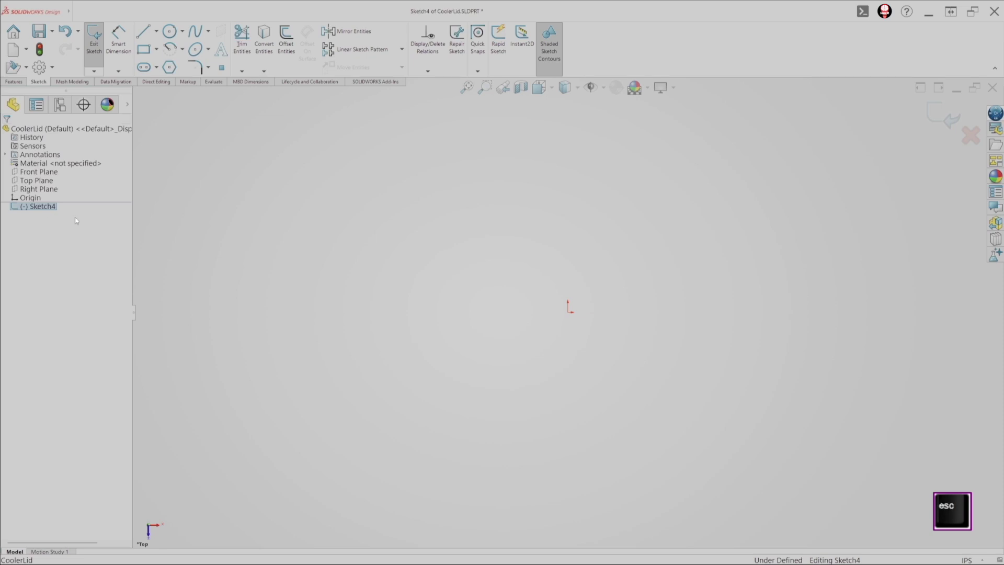
key("Escape")
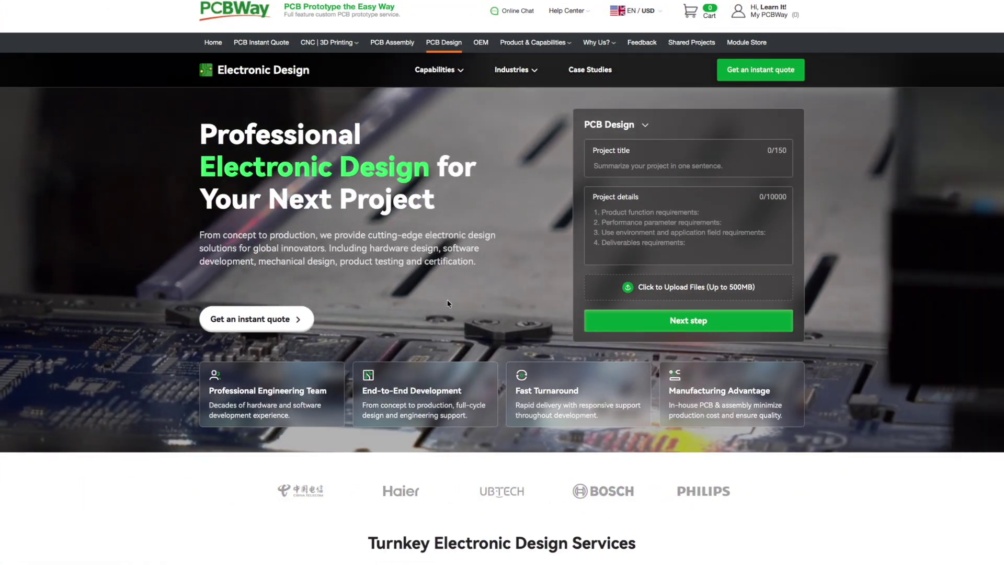
scroll(146, 440, "down", 1)
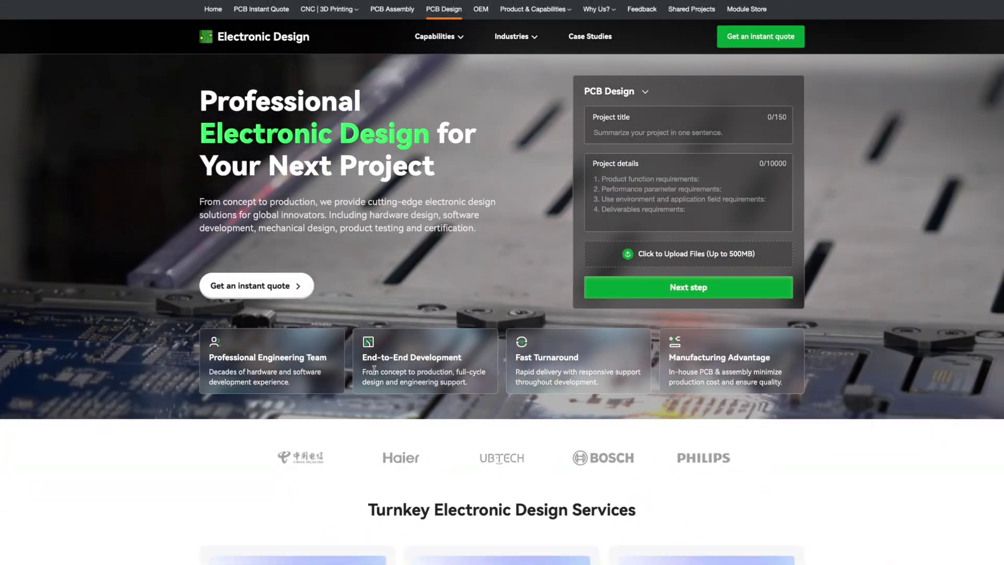
scroll(375, 372, "down", 5)
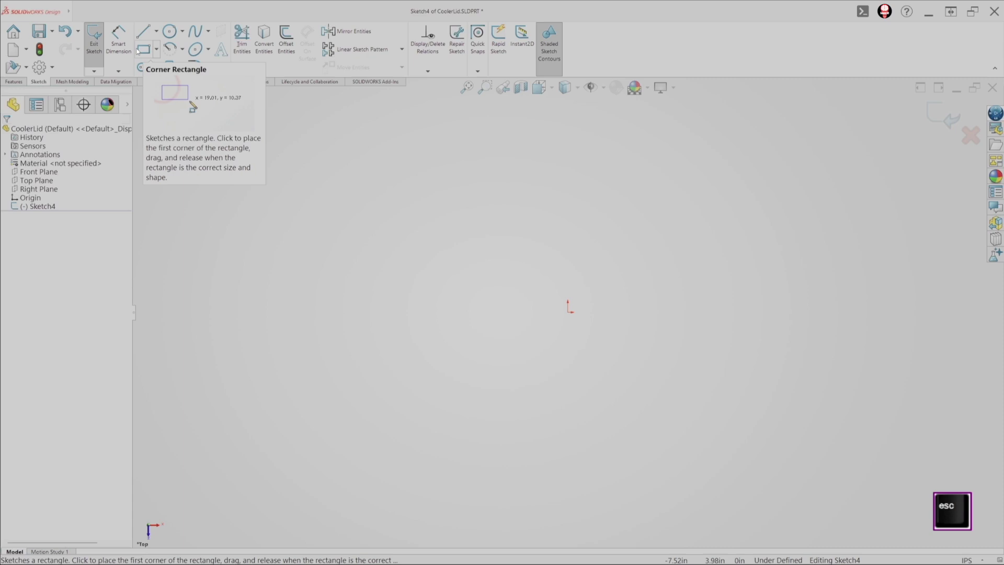
- Sketch a trial corner rectangle about 2.3 by 1.2 in above and to the right of the origin, and delete it
left_click(143, 49)
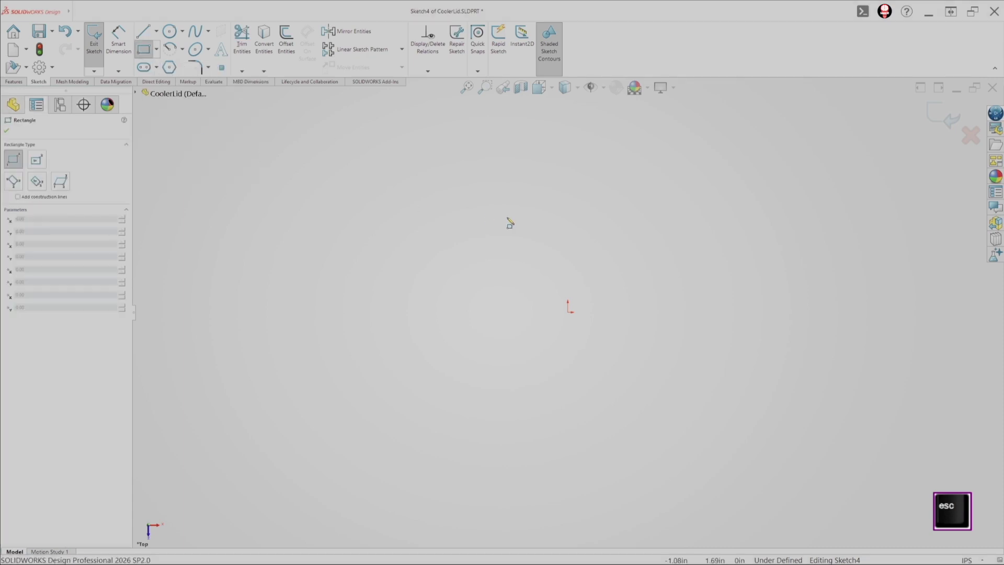
left_click(631, 257)
left_click(759, 190)
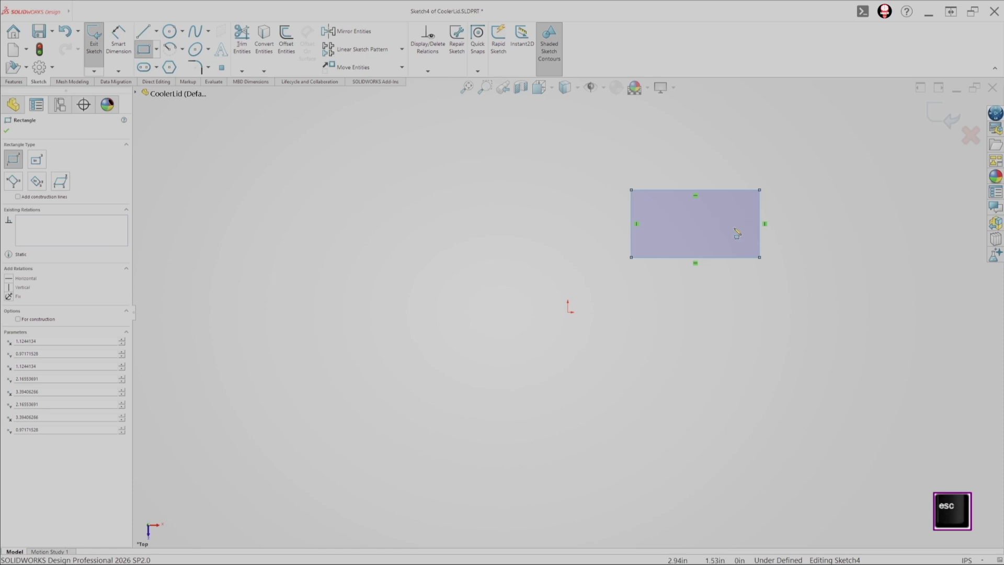
key("Escape")
left_click_drag(776, 180, 621, 266)
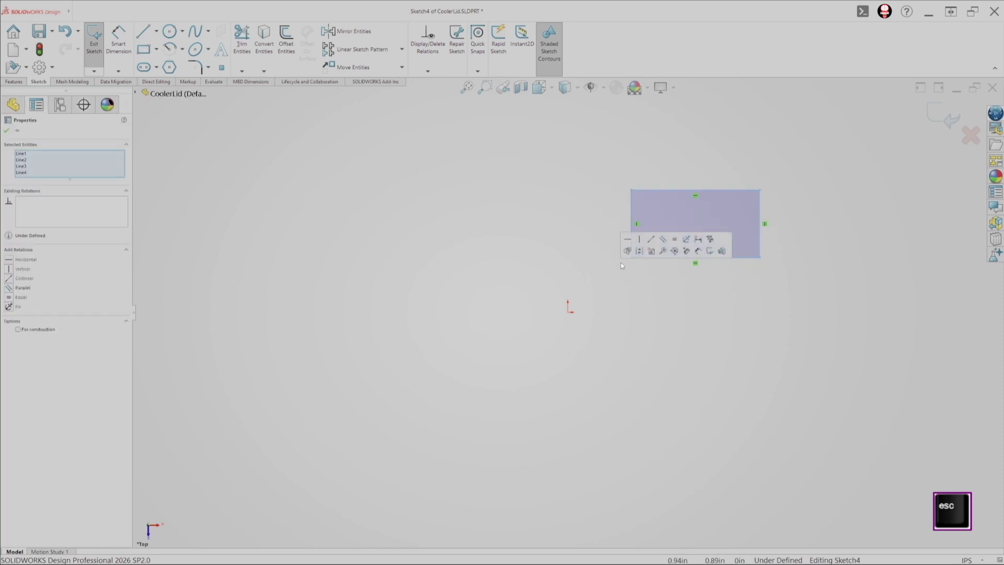
key("Delete")
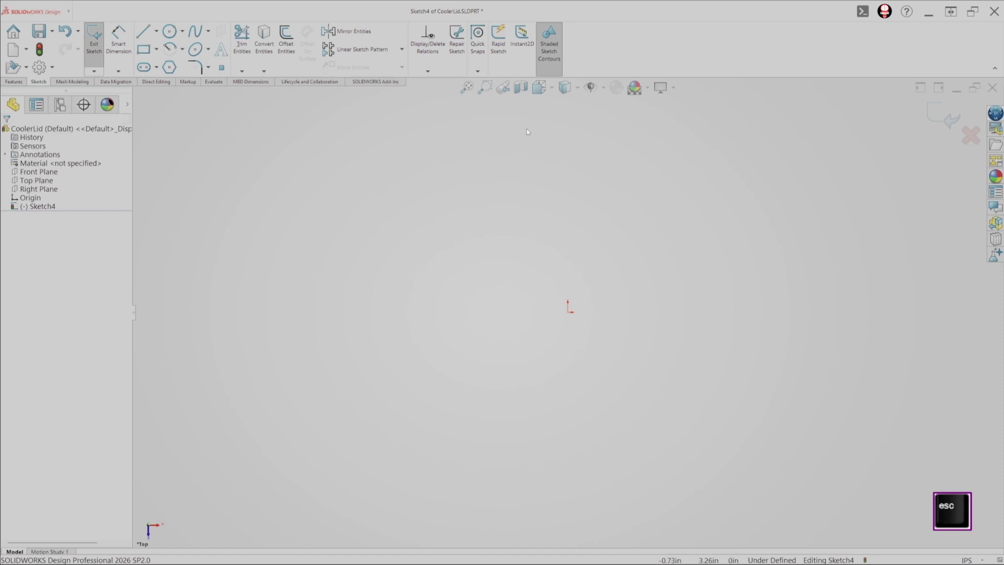
- Sketch a vertical line joined to a horizontal line above and right of the origin, and move their shared corner down and left
left_click(144, 32)
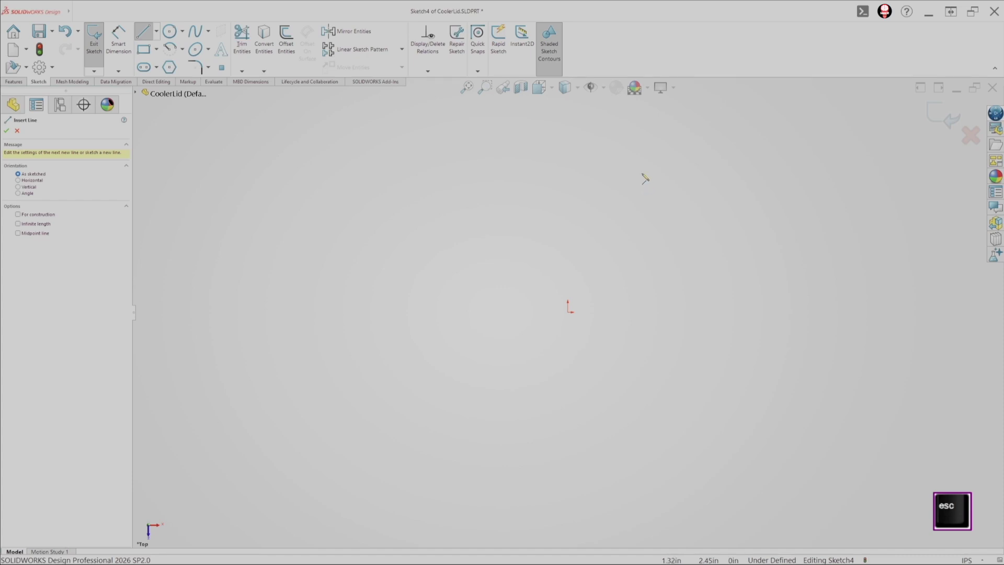
left_click(647, 171)
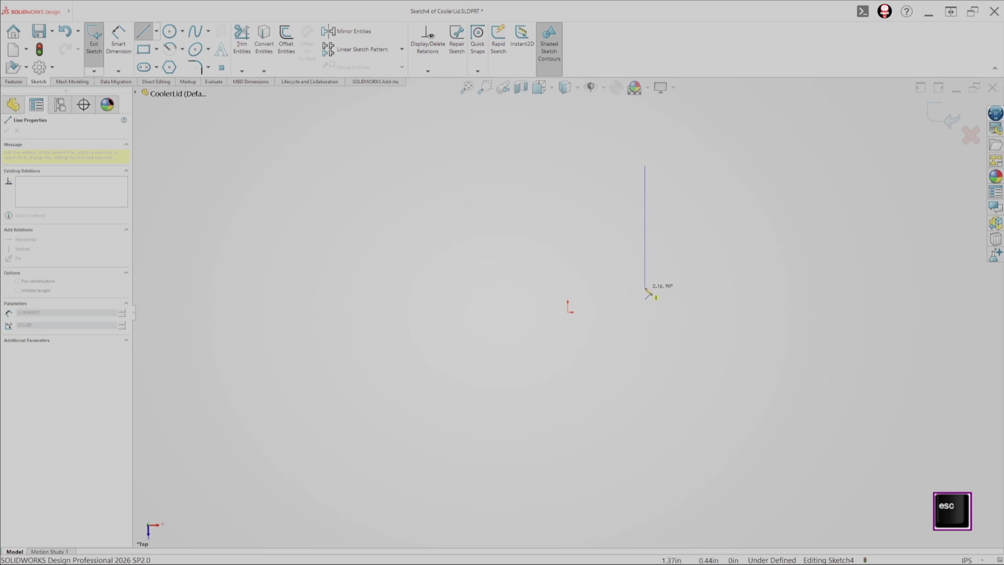
left_click(646, 246)
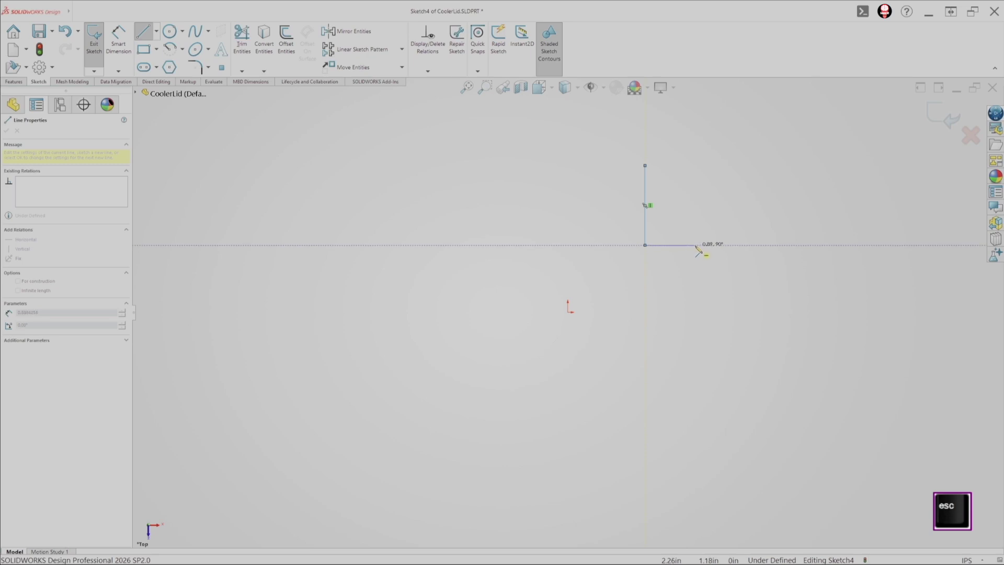
left_click(712, 245)
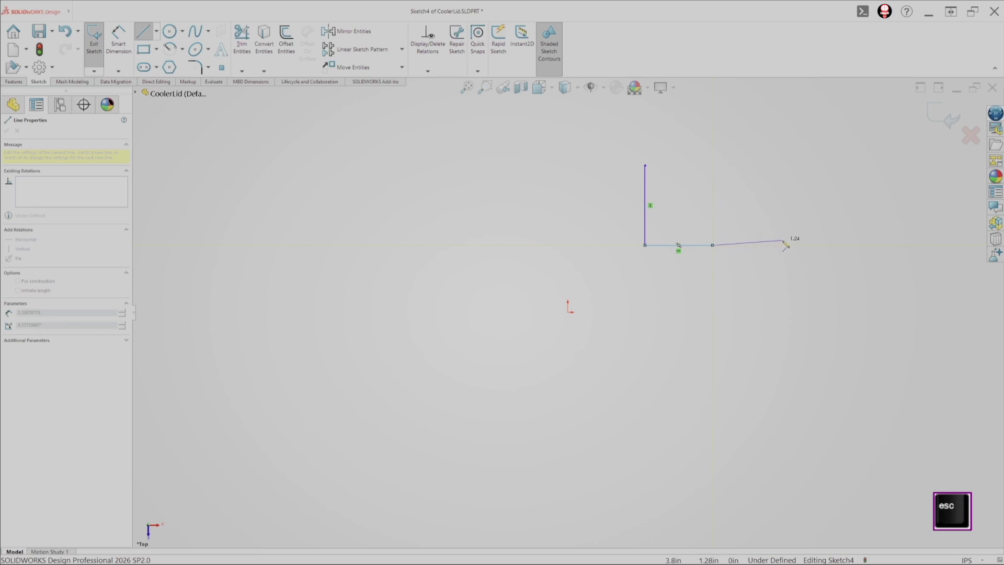
key("Escape")
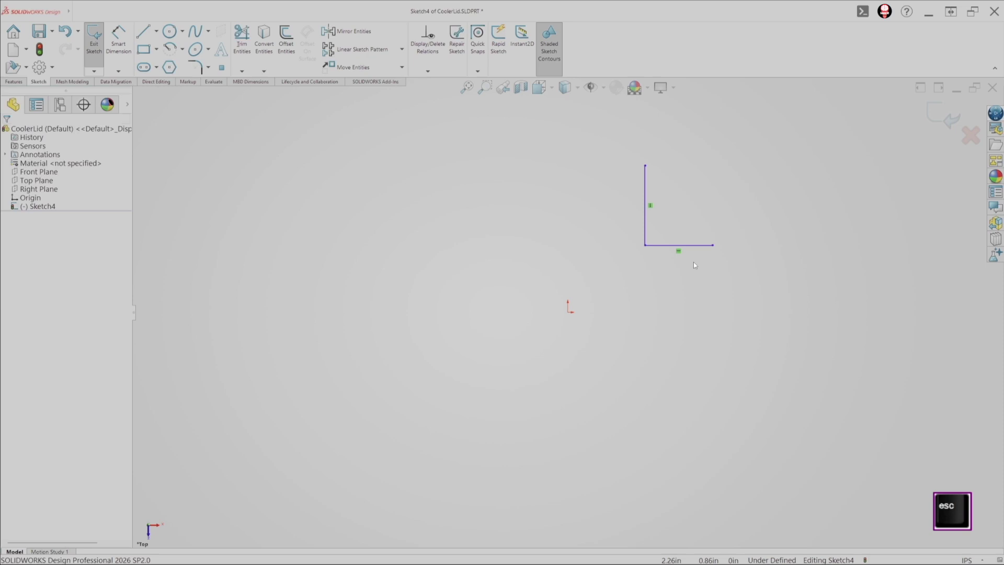
mouse_move(662, 246)
left_mouse_down()
mouse_move(653, 258)
mouse_move(614, 251)
left_mouse_up()
left_click(627, 269)
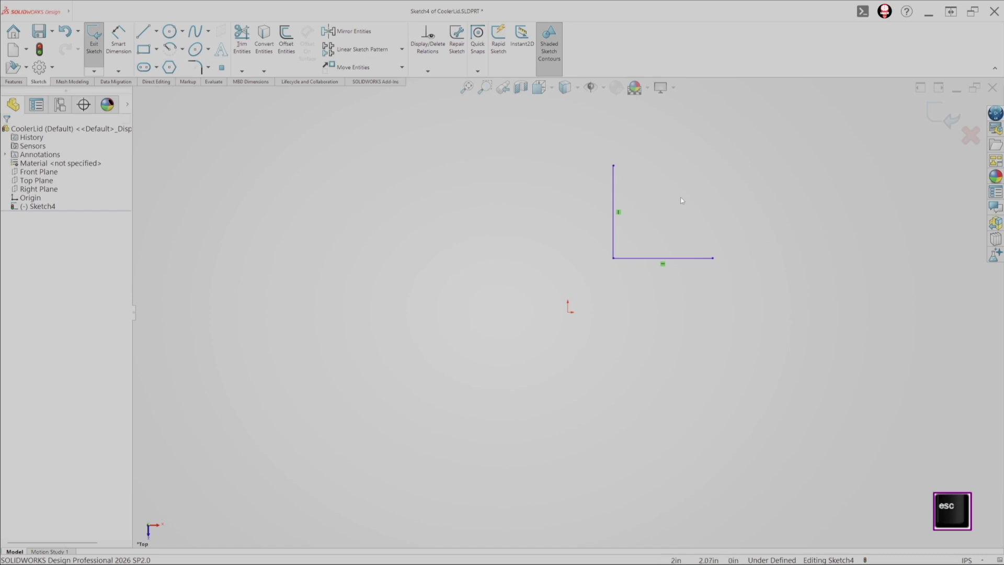
- Close the L-shaped profile with a vertical line from the horizontal line's free end and a horizontal line back to the first vertical line
scroll(704, 188, "down", 4)
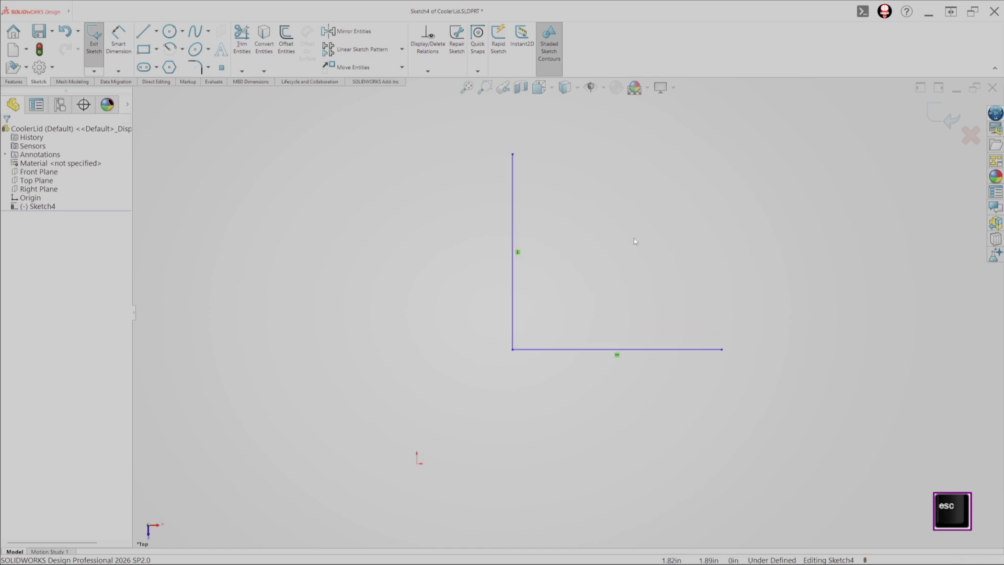
scroll(635, 237, "down", 2)
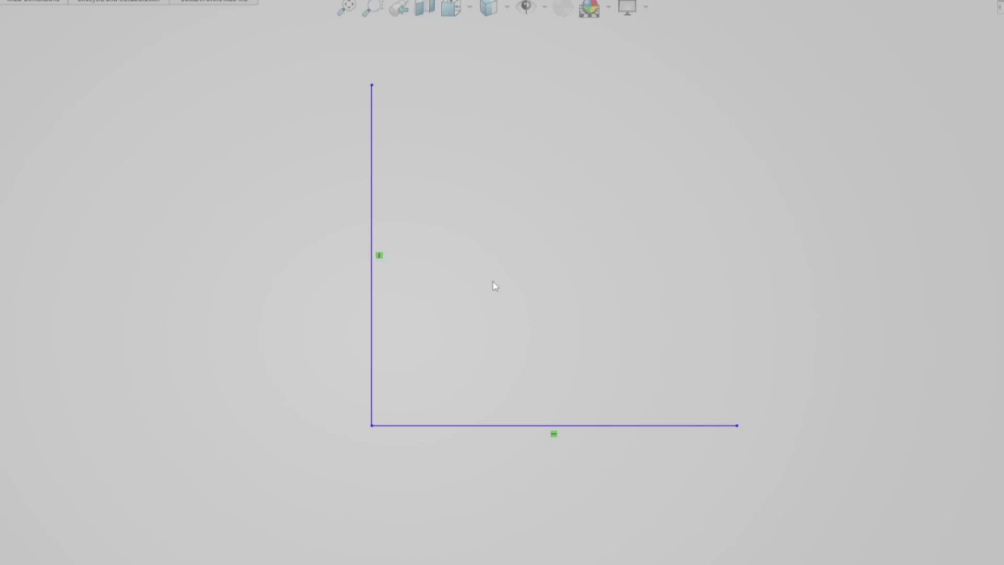
key("Escape")
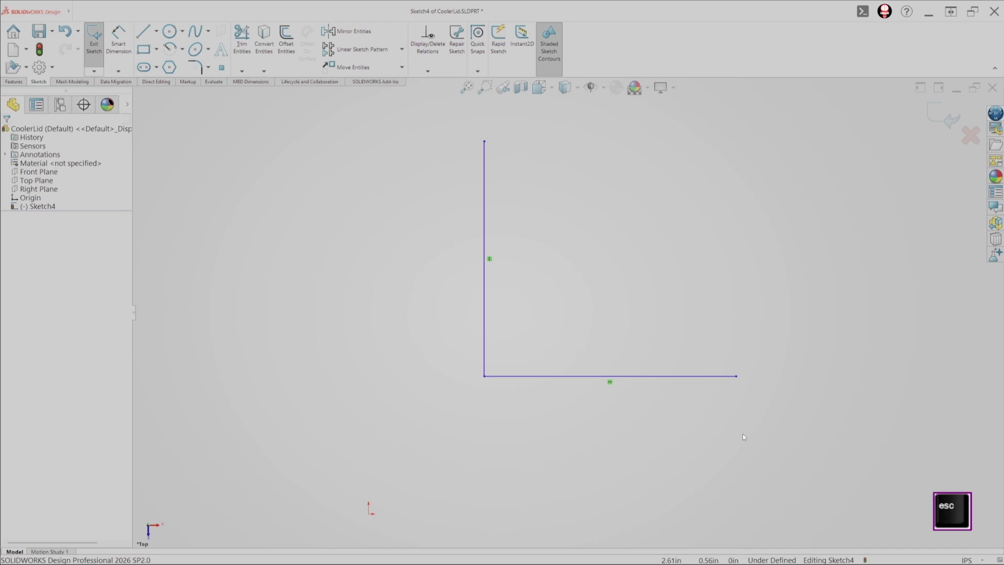
scroll(733, 420, "up", 1)
scroll(732, 420, "down", 1)
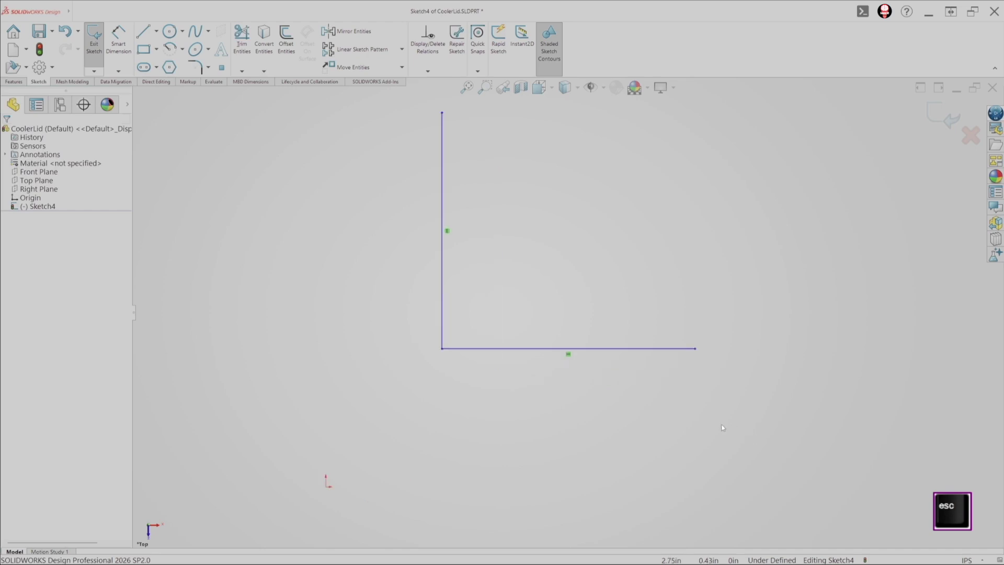
scroll(722, 428, "up", 1)
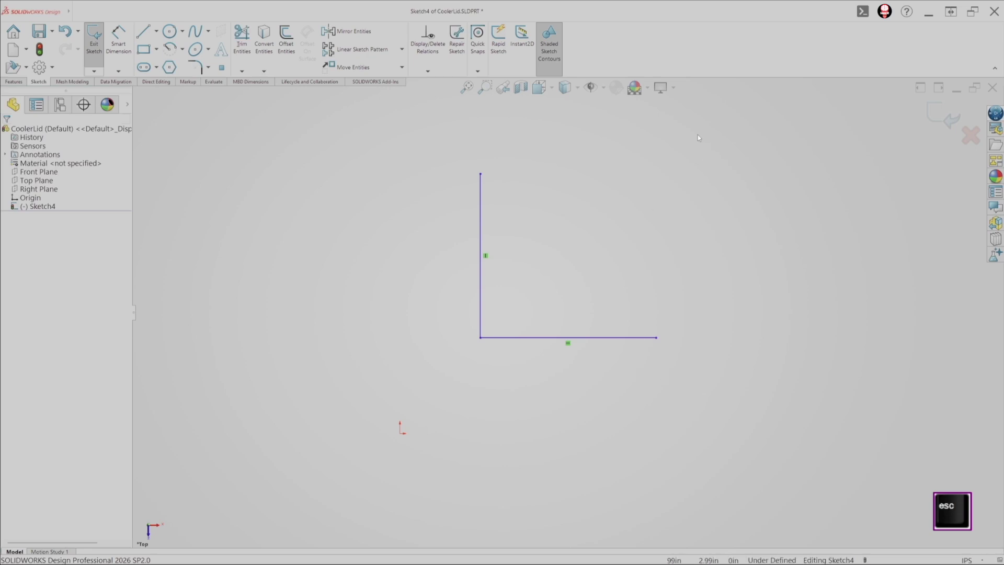
left_click_drag(544, 259, 525, 287)
left_click(142, 32)
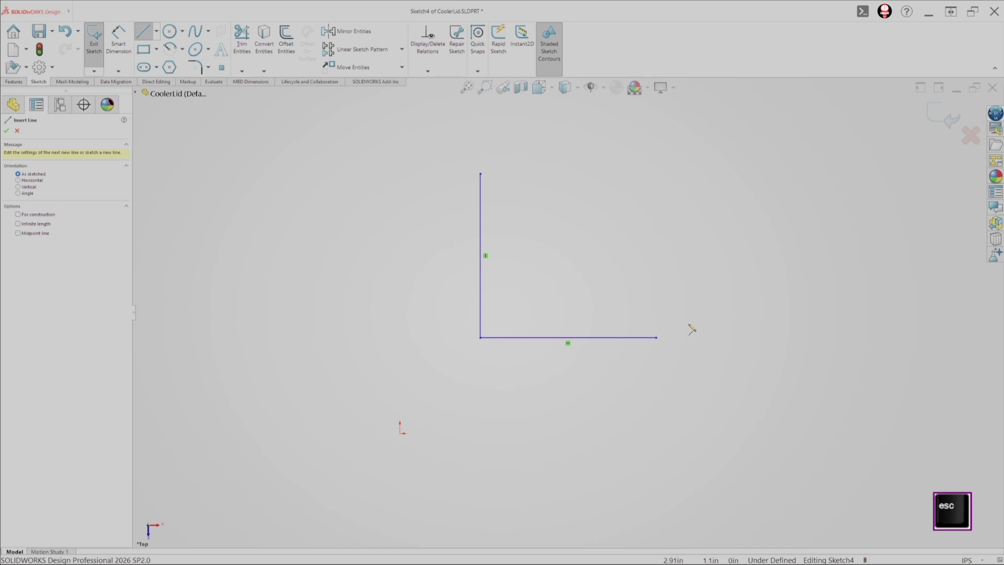
left_click(656, 337)
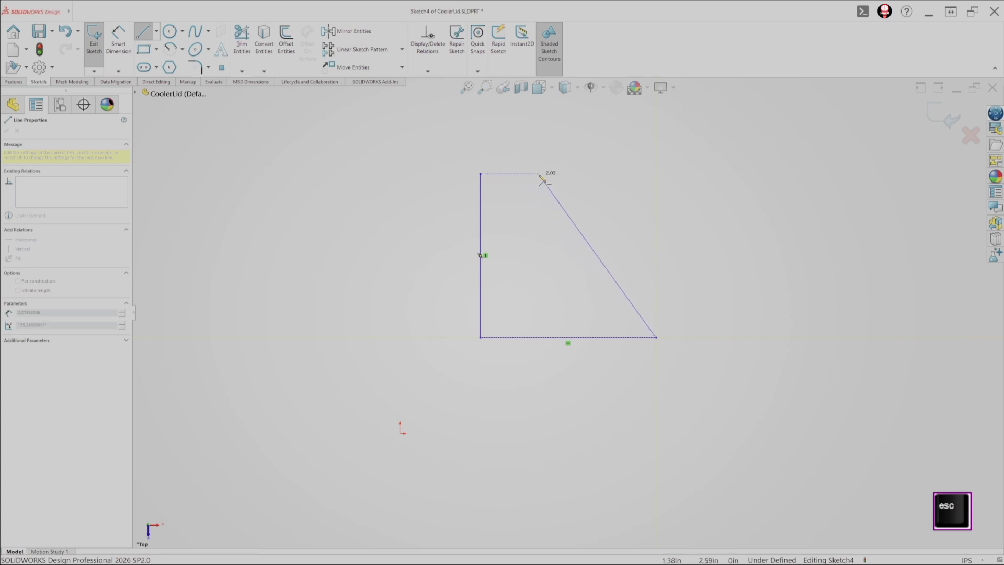
left_click(656, 174)
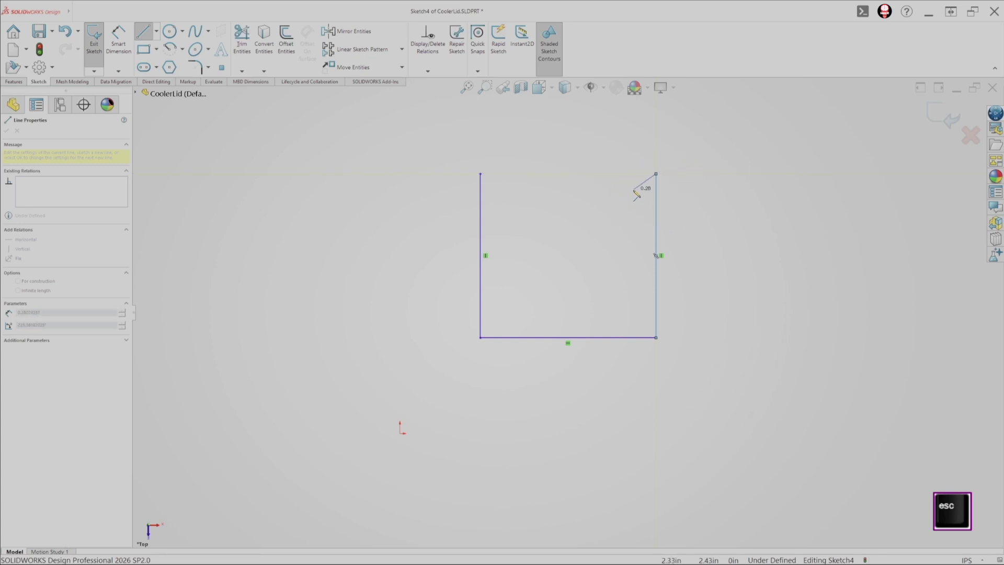
left_click(481, 173)
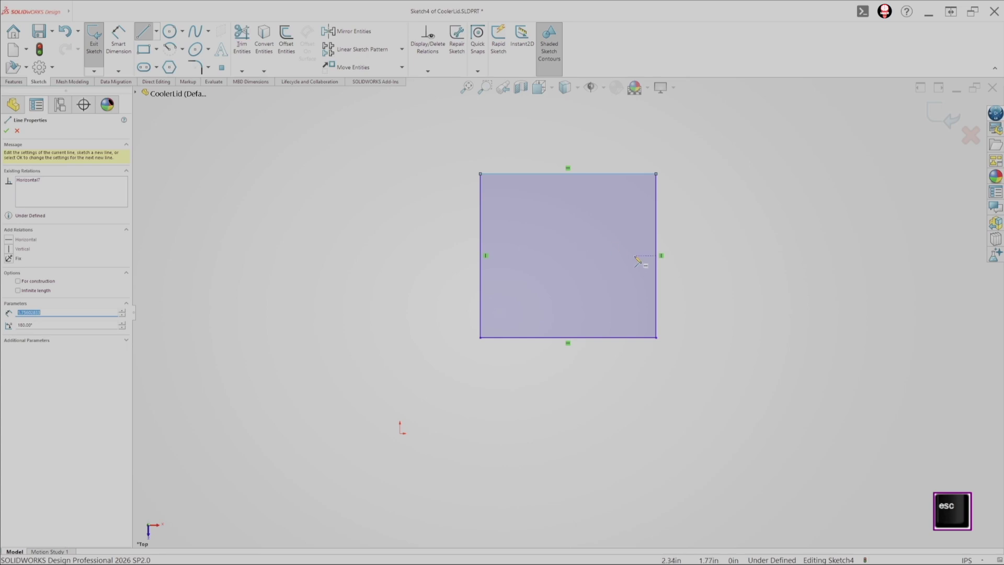
- Sketch a smaller four-line rectangle about 0.8 by 1 in right of the first one, leaving a small gap at its upper-left corner
left_click(755, 176)
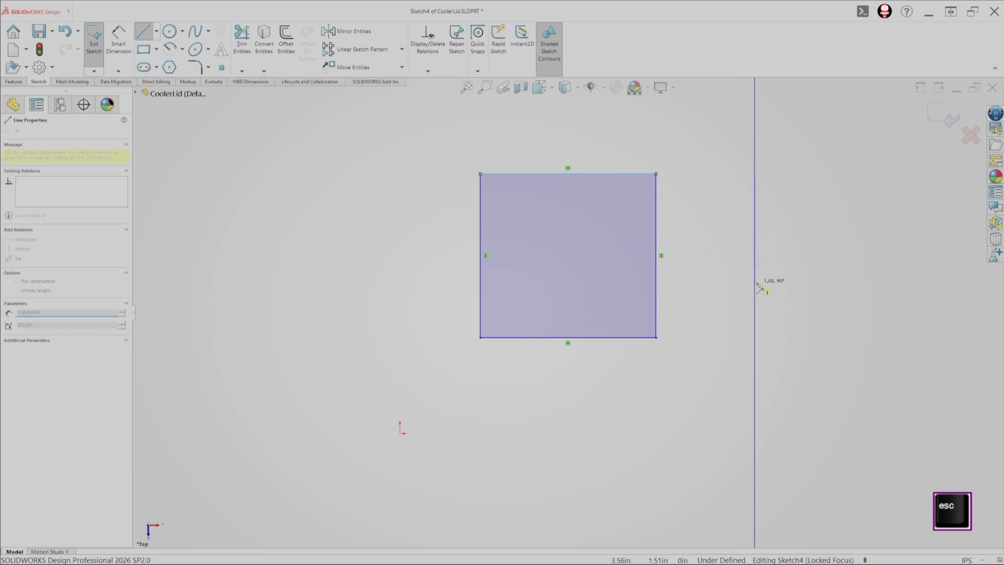
left_click(754, 283)
left_click(836, 282)
left_click(837, 177)
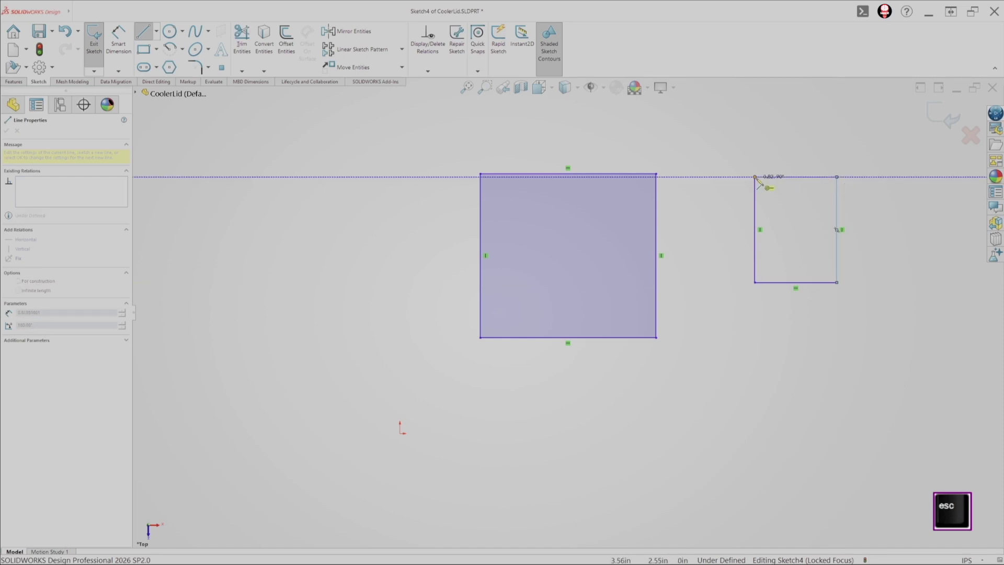
left_click(763, 177)
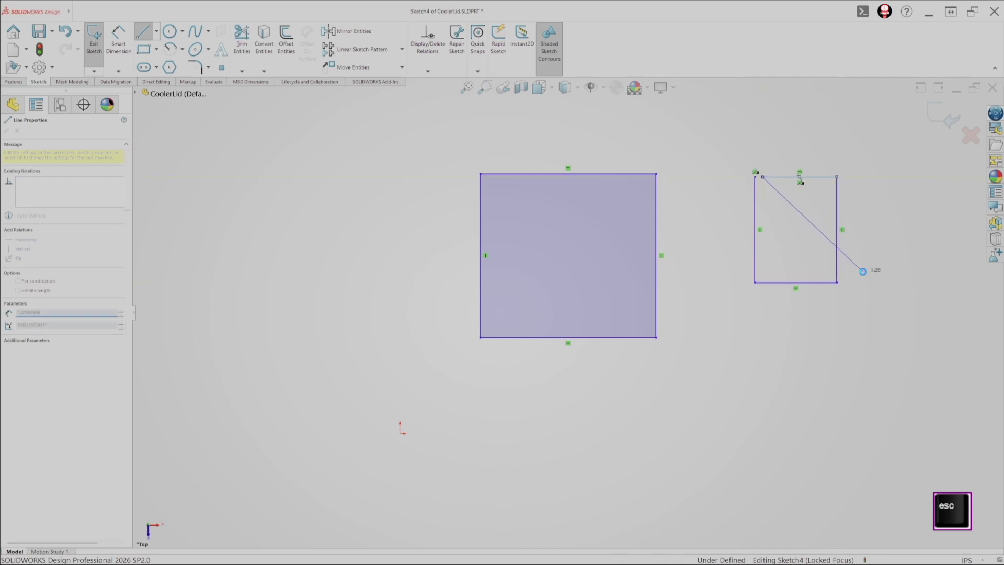
key("Escape")
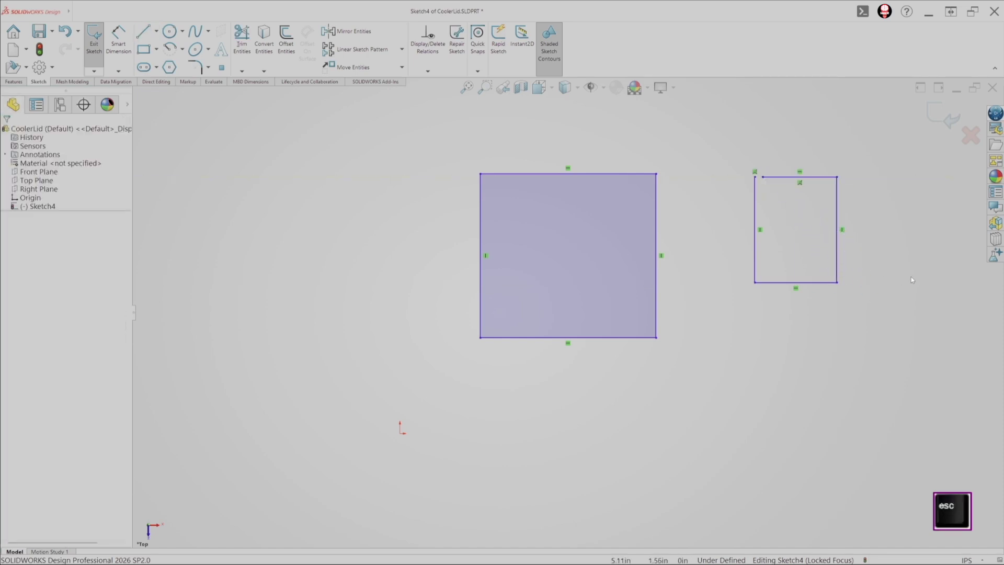
- Close the gap at the smaller rectangle's upper-left corner, and delete the whole smaller rectangle
left_click(756, 177)
key("Escape")
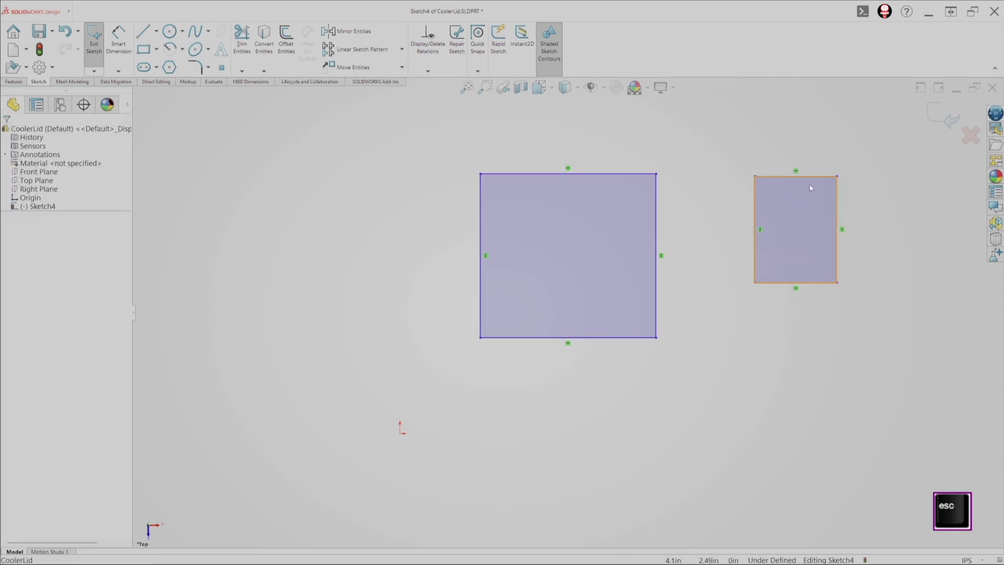
left_click_drag(732, 310, 732, 297)
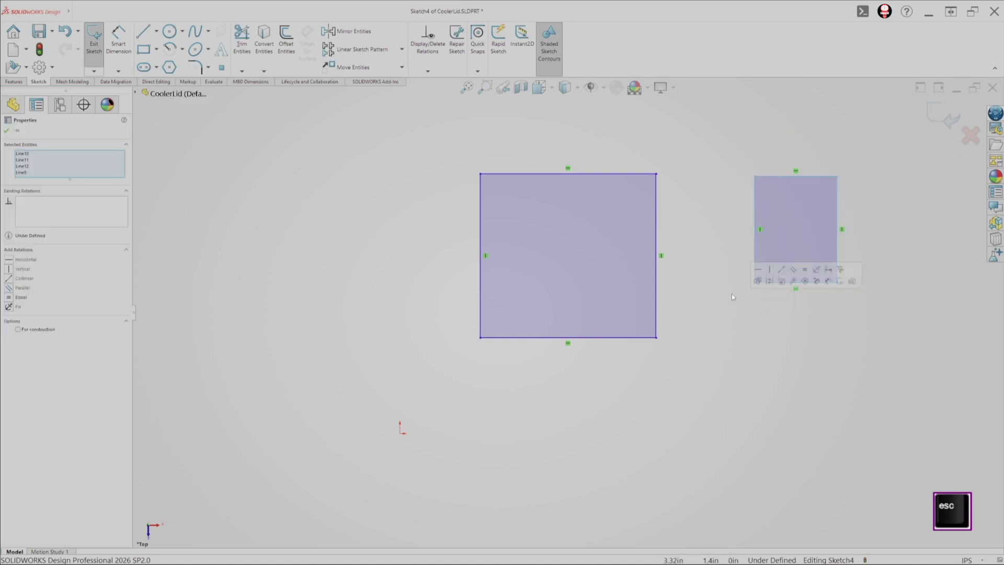
key("Delete")
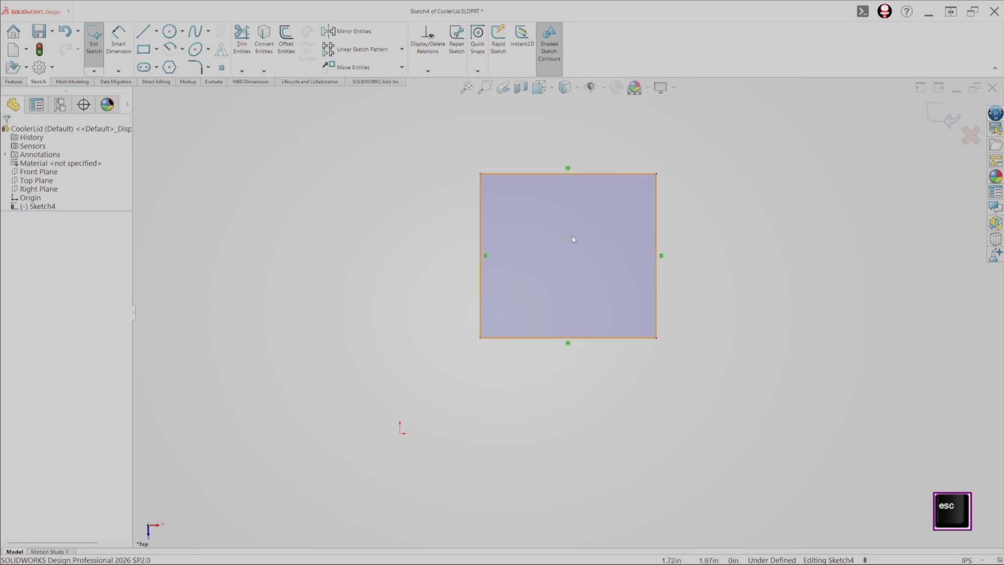
- Reposition the remaining closed rectangle slightly up and to the left within the sketch, and clear the selection
mouse_move(573, 239)
left_mouse_down()
mouse_move(525, 318)
mouse_move(574, 318)
mouse_move(483, 239)
mouse_move(434, 328)
mouse_move(550, 255)
mouse_move(522, 236)
mouse_move(577, 228)
mouse_move(544, 239)
mouse_move(547, 248)
left_mouse_up()
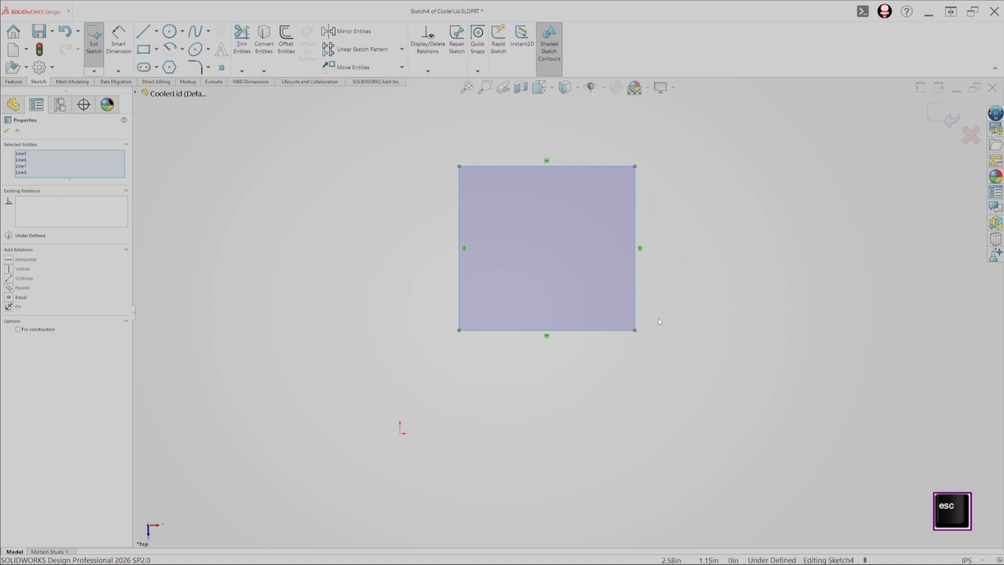
mouse_move(560, 241)
left_mouse_down()
mouse_move(634, 307)
mouse_move(563, 253)
mouse_move(624, 246)
mouse_move(563, 263)
mouse_move(550, 239)
left_mouse_up()
left_click(690, 282)
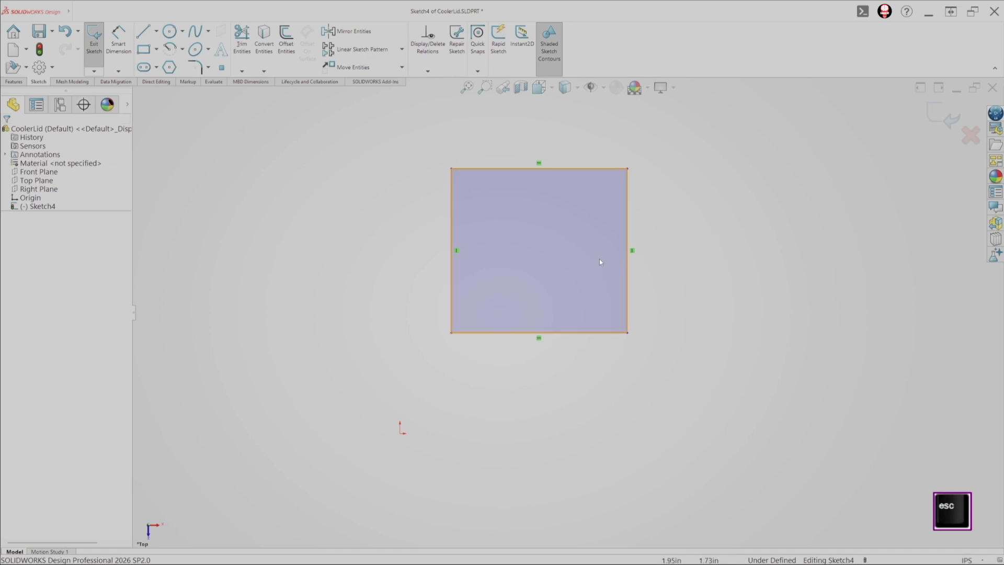
- Enlarge the rectangle by moving its lower-right corner outward until it is about 2.44 in wide
left_click_drag(558, 254, 560, 254)
left_click(687, 284)
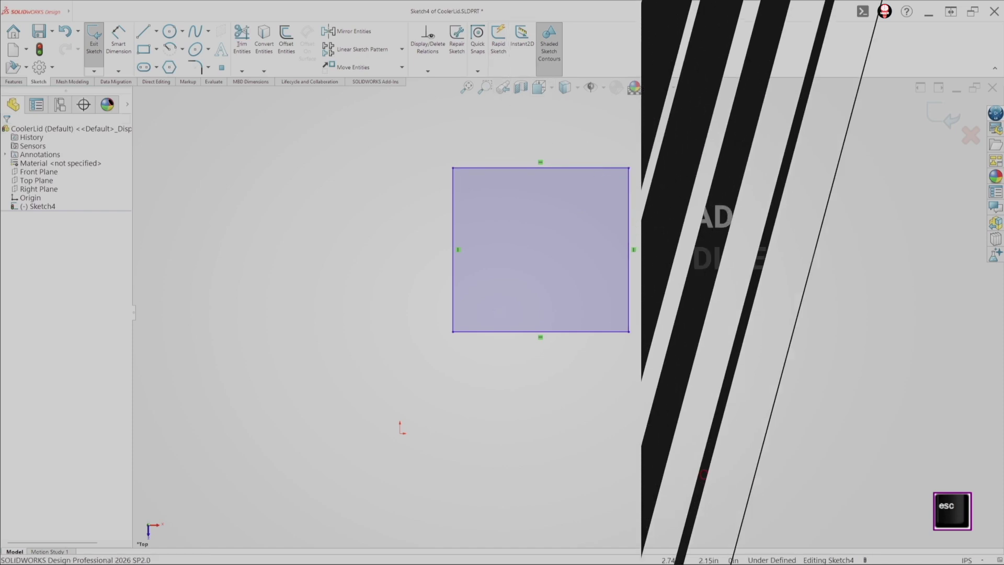
left_click(570, 330)
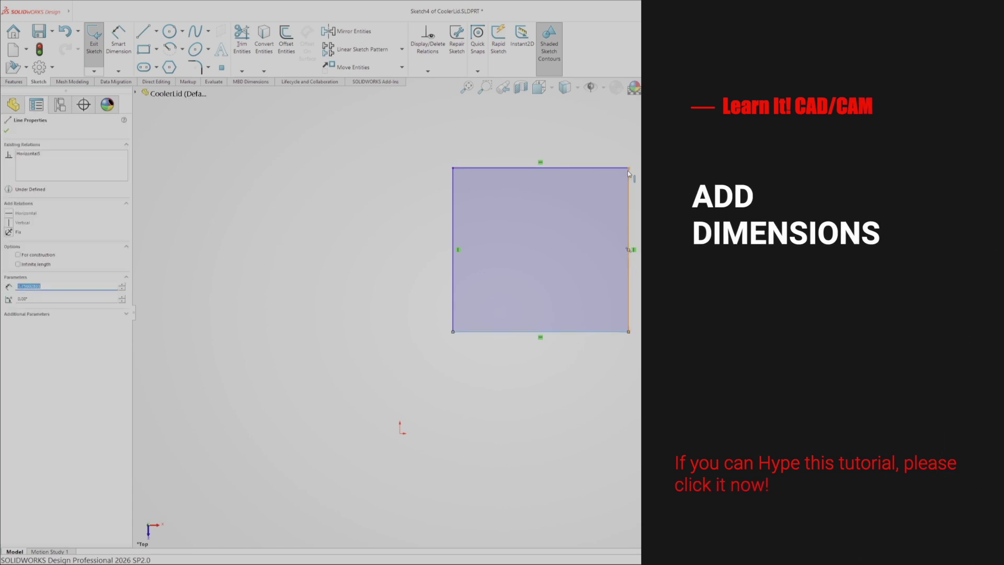
key("Escape")
left_click_drag(628, 334, 697, 360)
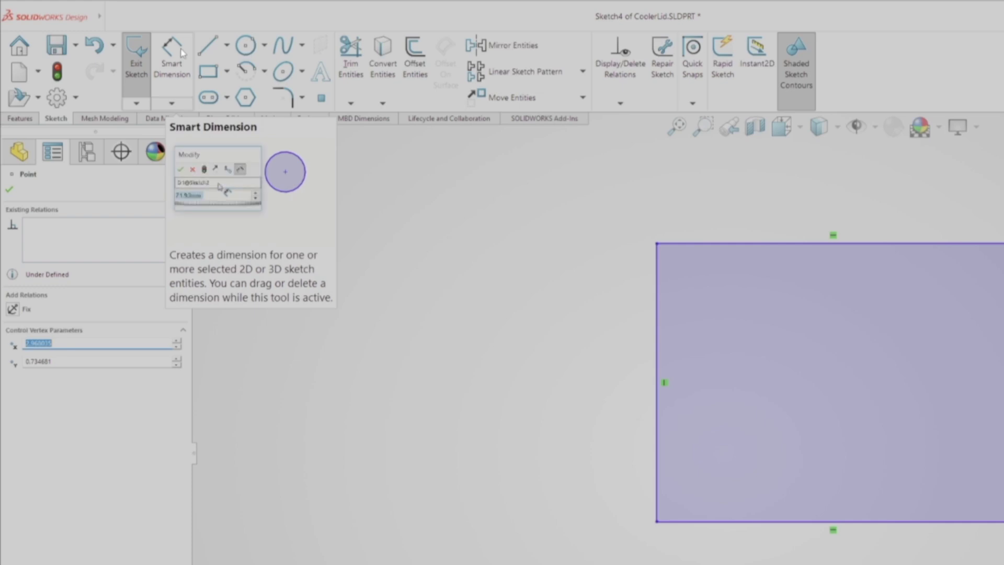
- Place a Smart Dimension above the rectangle's top edge, keeping the value entry clear of the sketch
left_click(172, 103)
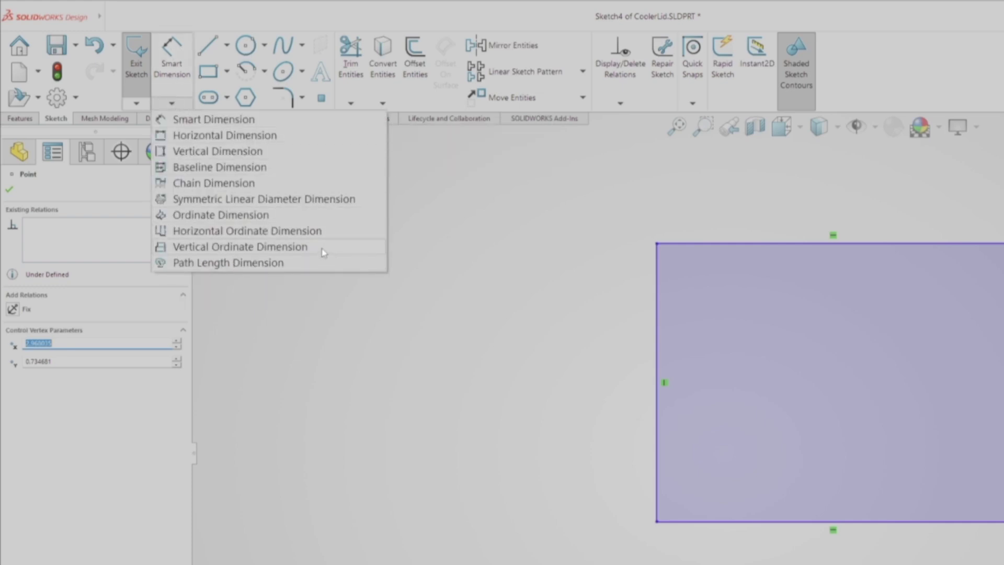
left_click(311, 128)
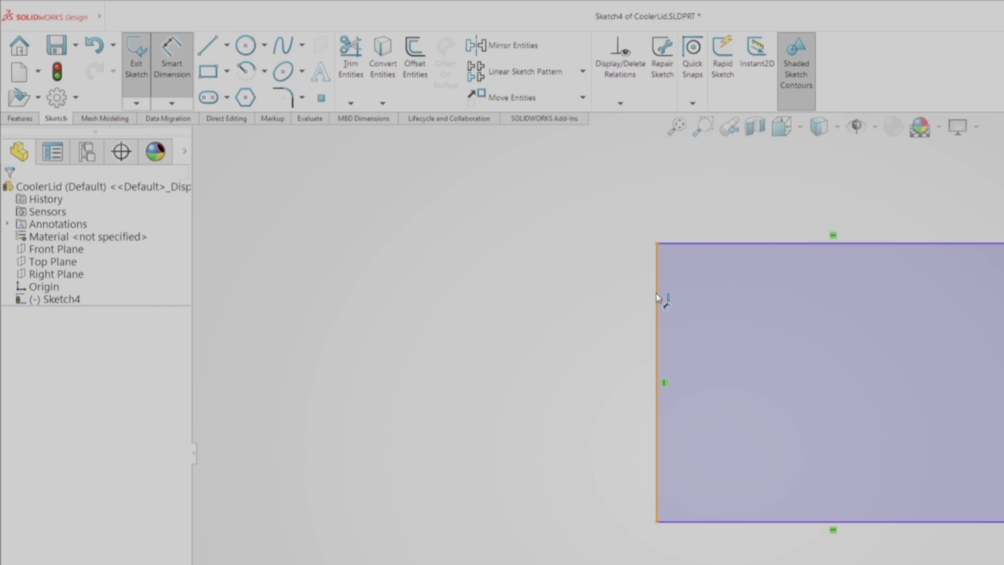
left_click(181, 106)
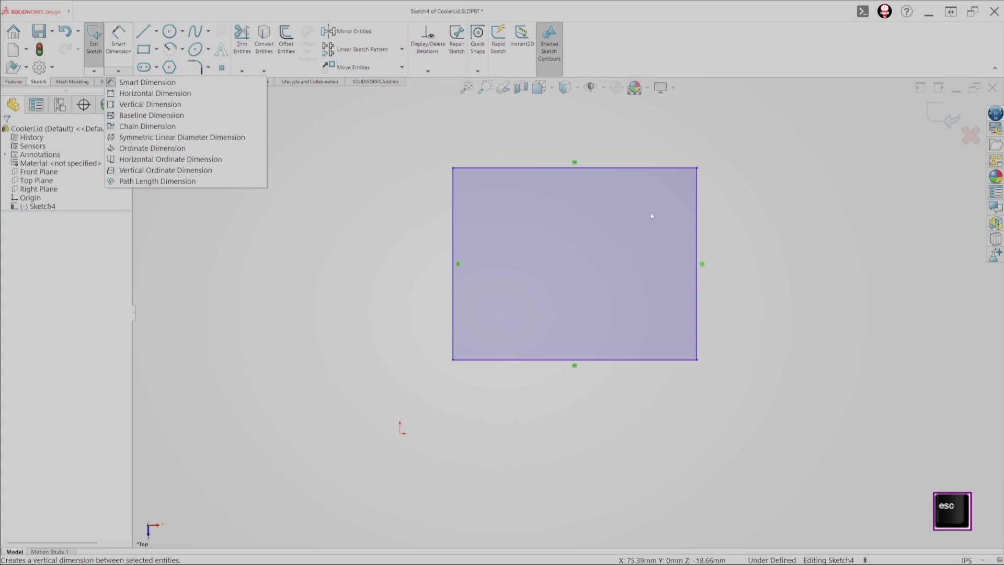
key("Escape")
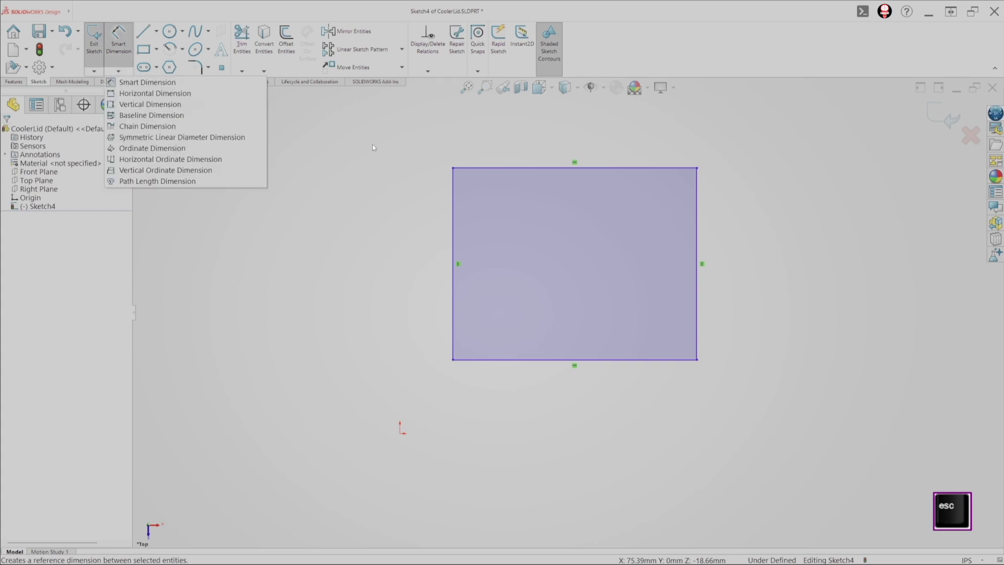
key("Escape")
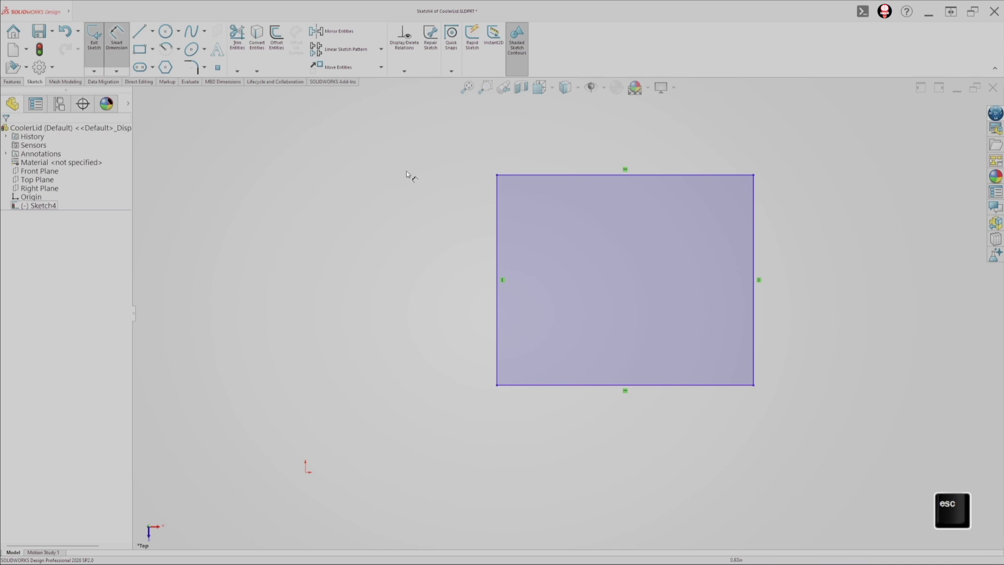
left_click(542, 174)
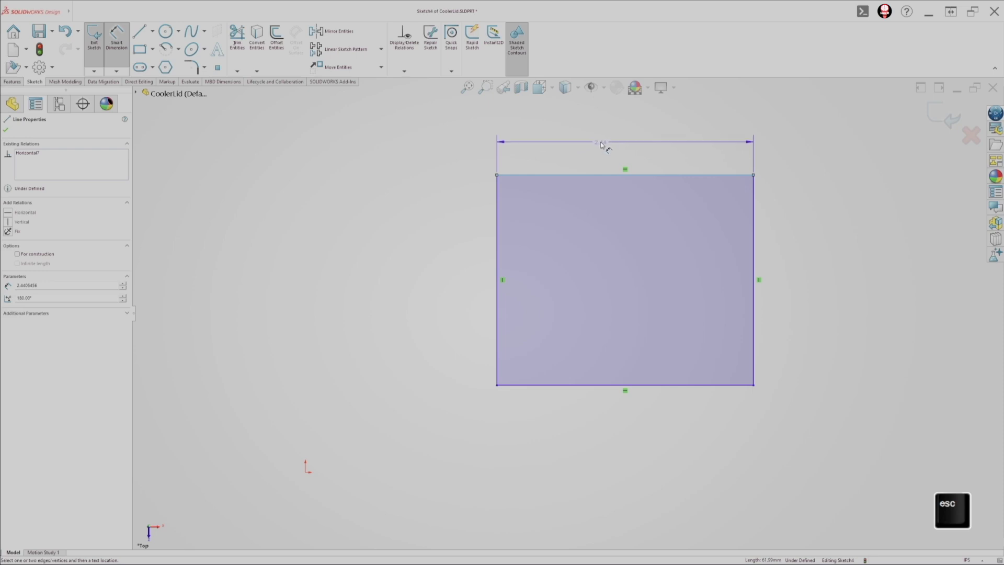
left_click(607, 142)
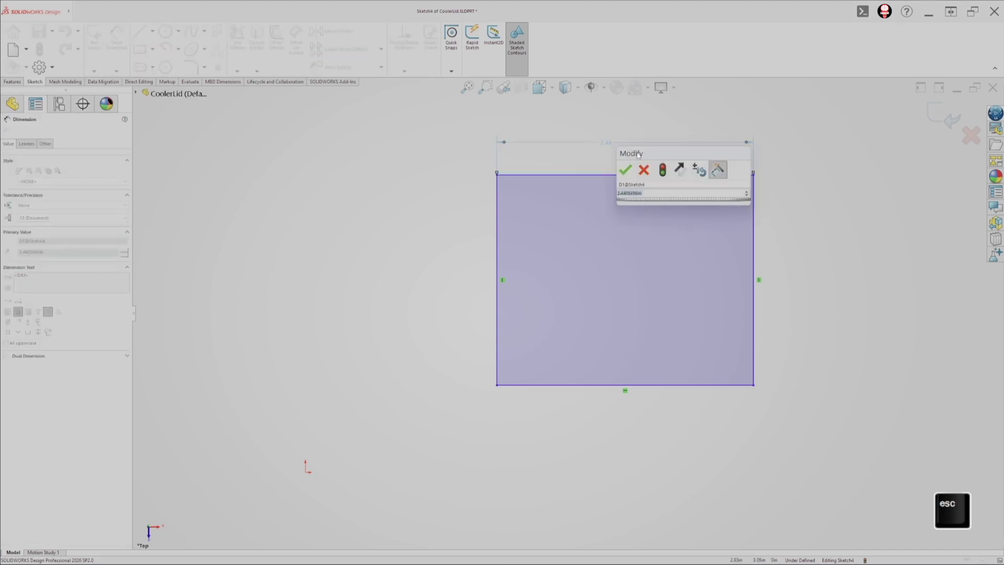
left_click_drag(647, 155, 798, 153)
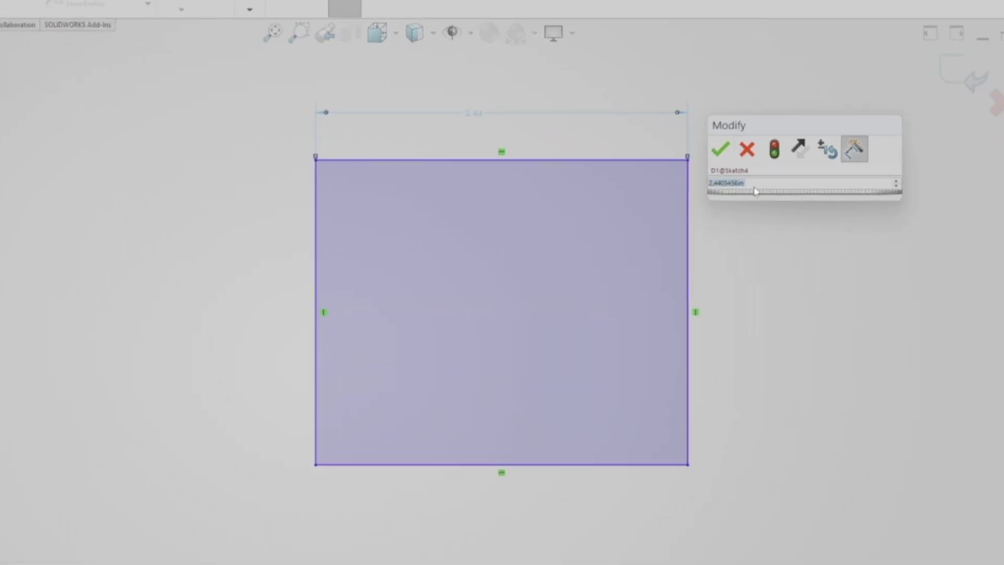
- Set the rectangle's top edge dimension to 400 mm, entering the unit explicitly
left_click(758, 184)
type("=")
mouse_move(846, 200)
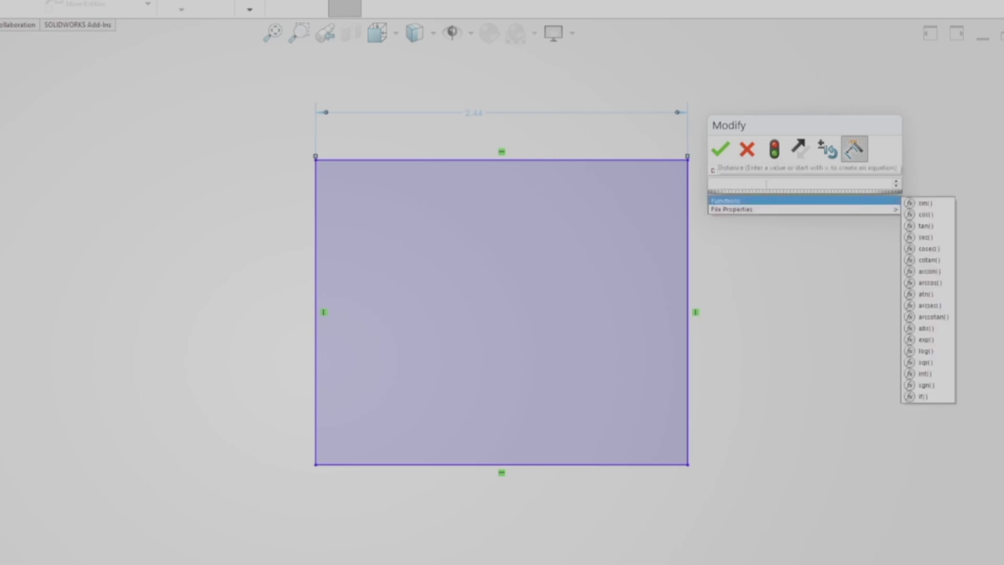
type("400")
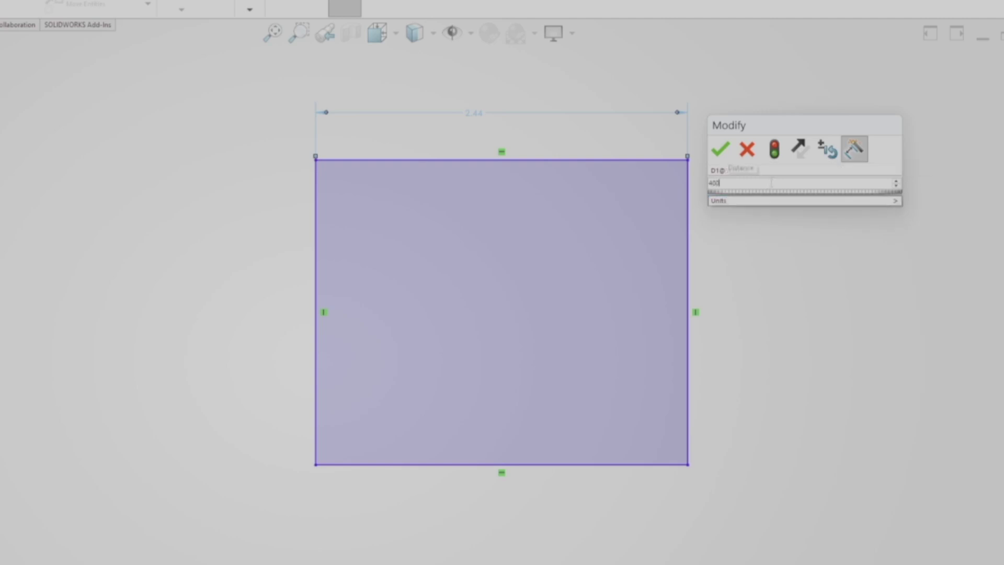
mouse_move(728, 202)
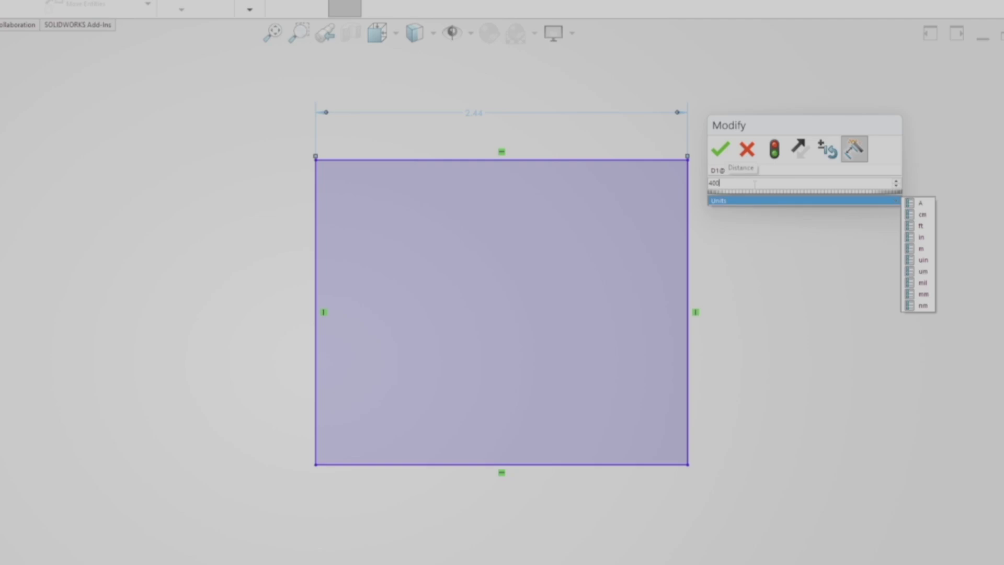
left_click(922, 300)
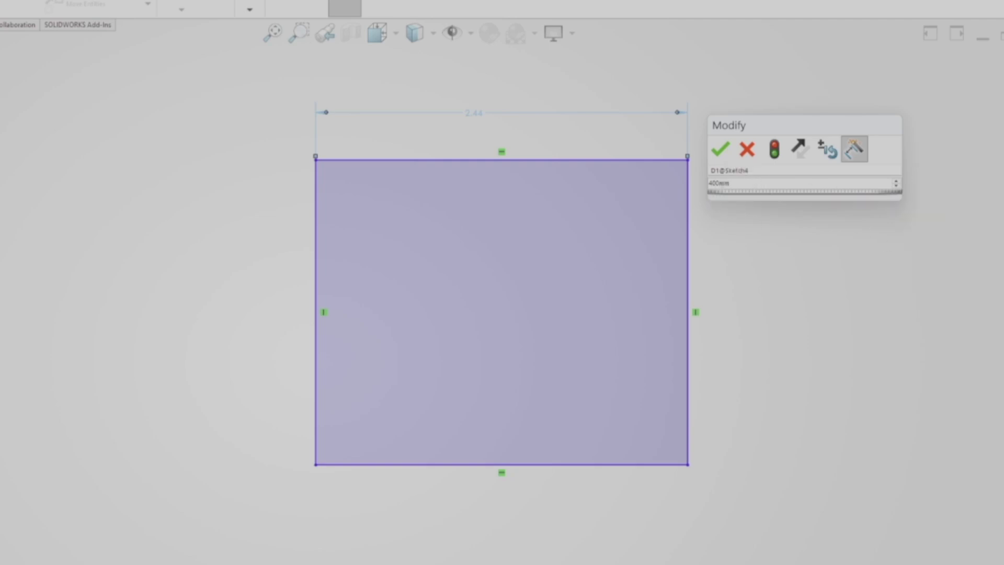
key("BackSpace")
key("BackSpace")
type("mm")
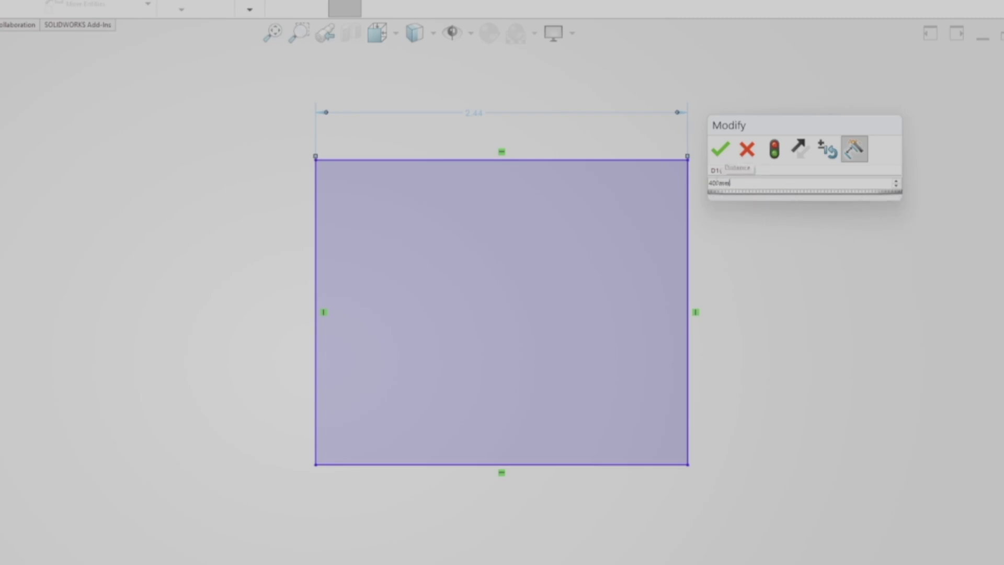
key("Escape")
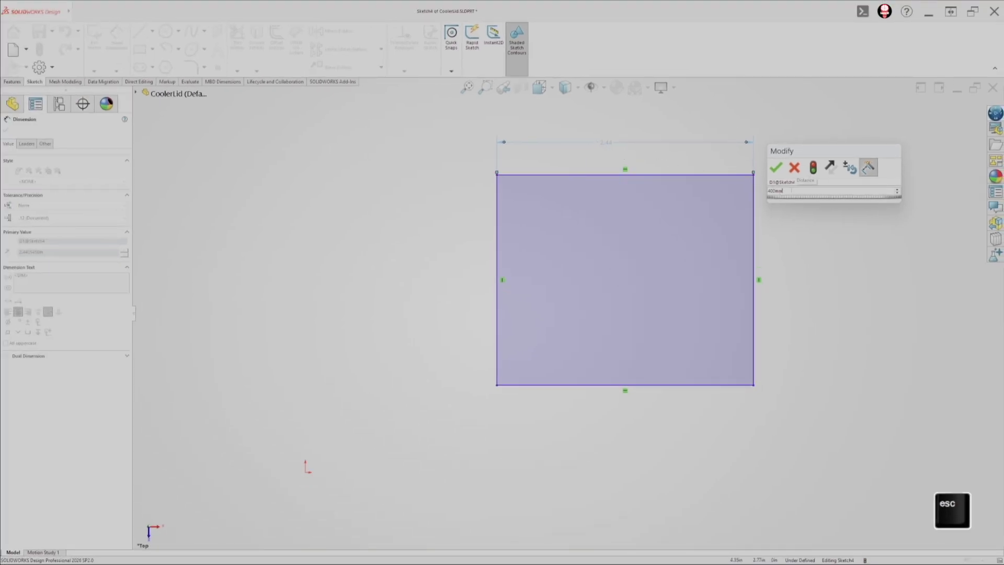
key("Return")
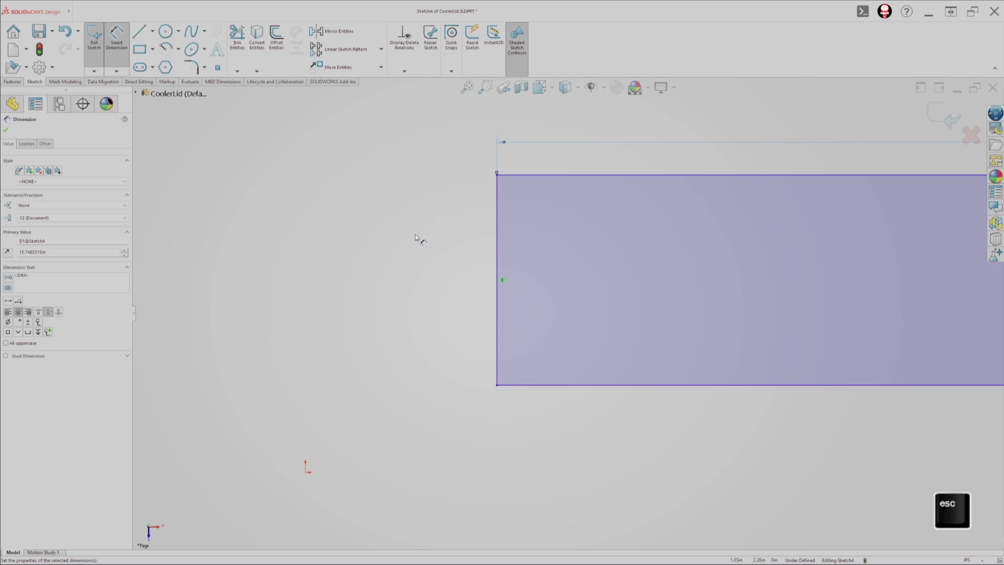
- Examine the widened rectangle along its length, both up close and together with the origin
scroll(340, 310, "up", 5)
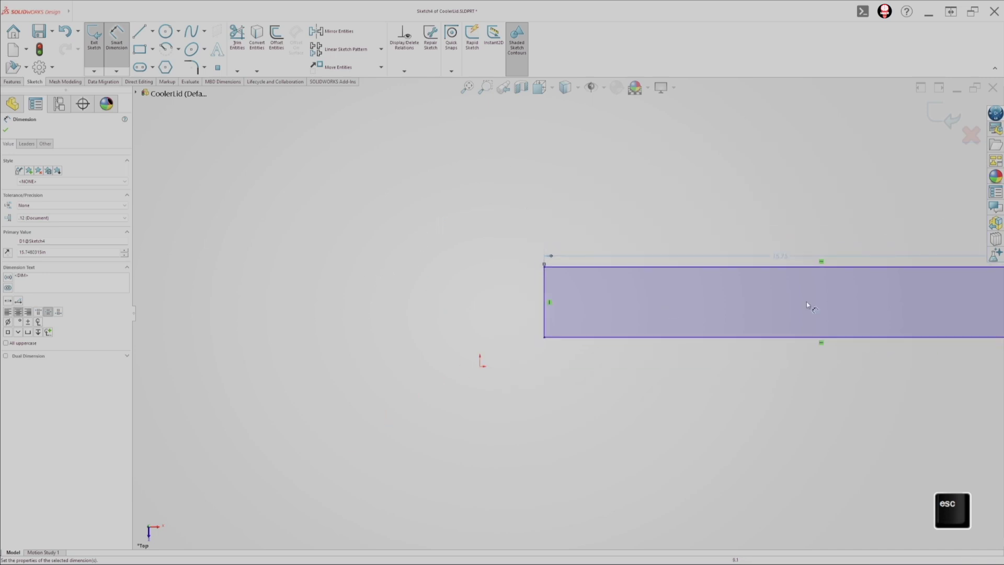
scroll(851, 307, "down", 6)
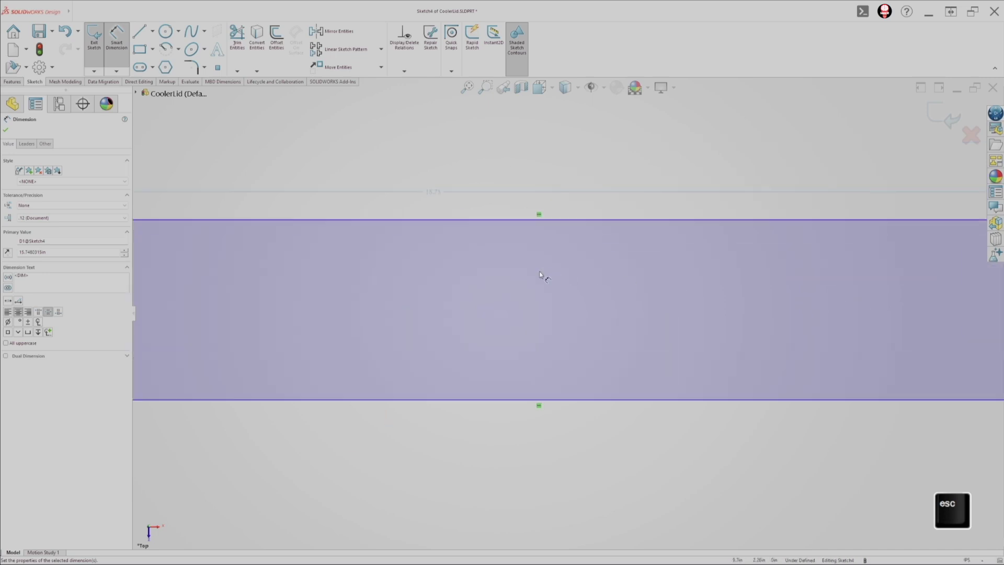
scroll(627, 298, "up", 5)
scroll(175, 329, "down", 6)
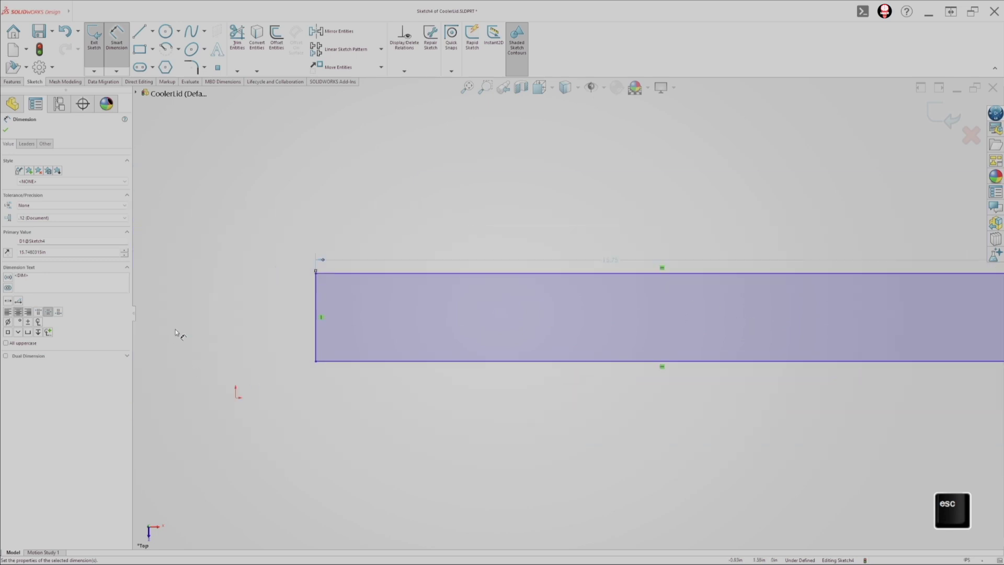
scroll(412, 338, "down", 1)
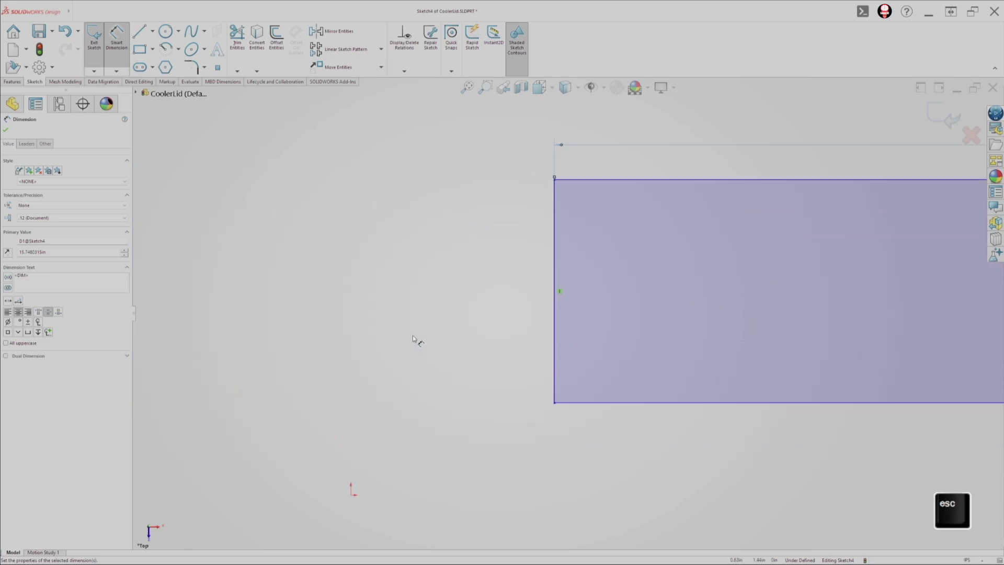
mouse_move(405, 326)
middle_mouse_down("ctrl")
mouse_move(341, 323)
mouse_move(347, 314)
middle_mouse_up("ctrl")
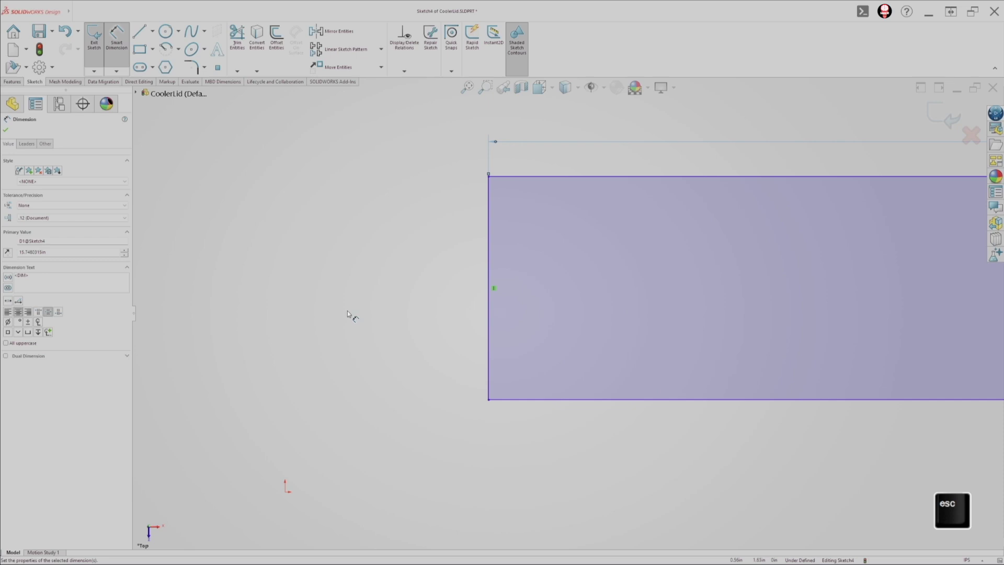
key("ctrl+Left")
key("ctrl+Left")
key("ctrl+Left")
key("ctrl+Left")
key("ctrl+Left")
key("ctrl+Left")
key("ctrl+Left")
key("ctrl+Left")
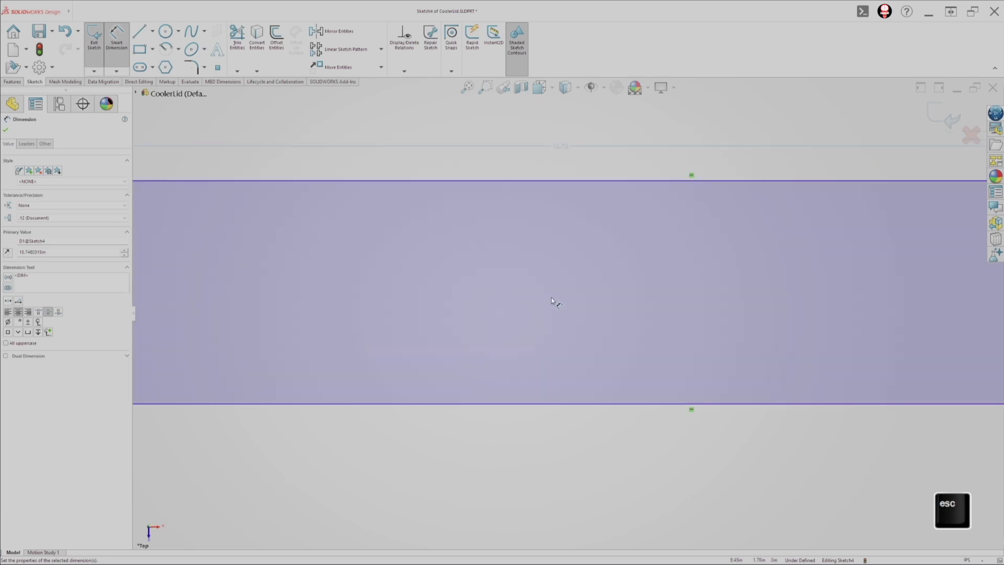
mouse_move(551, 297)
middle_mouse_down("ctrl")
mouse_move(410, 323)
mouse_move(445, 258)
middle_mouse_up("ctrl")
middle_click_drag(387, 369, 427, 282, "ctrl")
middle_click_drag(358, 389, 421, 316, "ctrl")
middle_click_drag(451, 359, 408, 435, "ctrl")
middle_click_drag(463, 333, 410, 413, "ctrl")
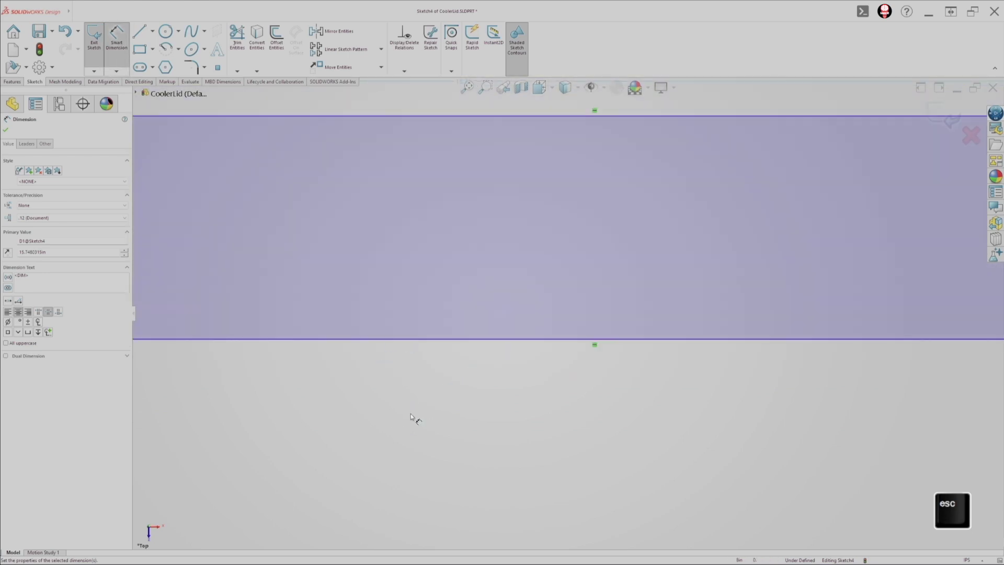
middle_click_drag(467, 360, 426, 416, "ctrl")
mouse_move(512, 326)
middle_mouse_down("ctrl")
mouse_move(470, 351)
mouse_move(442, 341)
mouse_move(529, 343)
middle_mouse_up("ctrl")
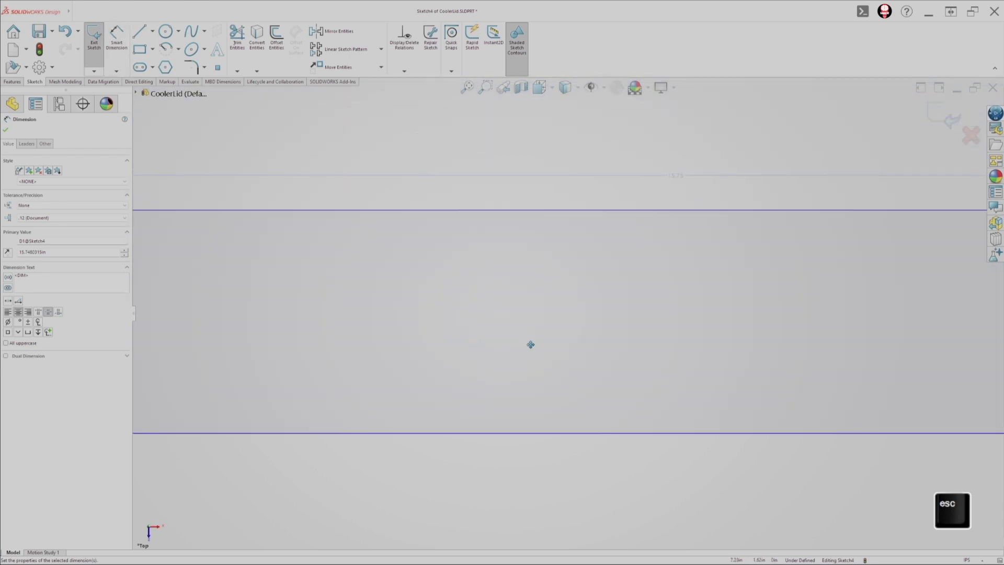
- Inspect the rectangle from a slightly tilted angle, and return to the Top view
mouse_move(389, 341)
middle_mouse_down("ctrl")
mouse_move(616, 351)
mouse_move(554, 332)
middle_mouse_up("ctrl")
mouse_move(447, 337)
middle_mouse_down("ctrl")
mouse_move(473, 337)
mouse_move(349, 319)
mouse_move(356, 260)
mouse_move(325, 345)
mouse_move(345, 280)
mouse_move(342, 331)
middle_mouse_up("ctrl")
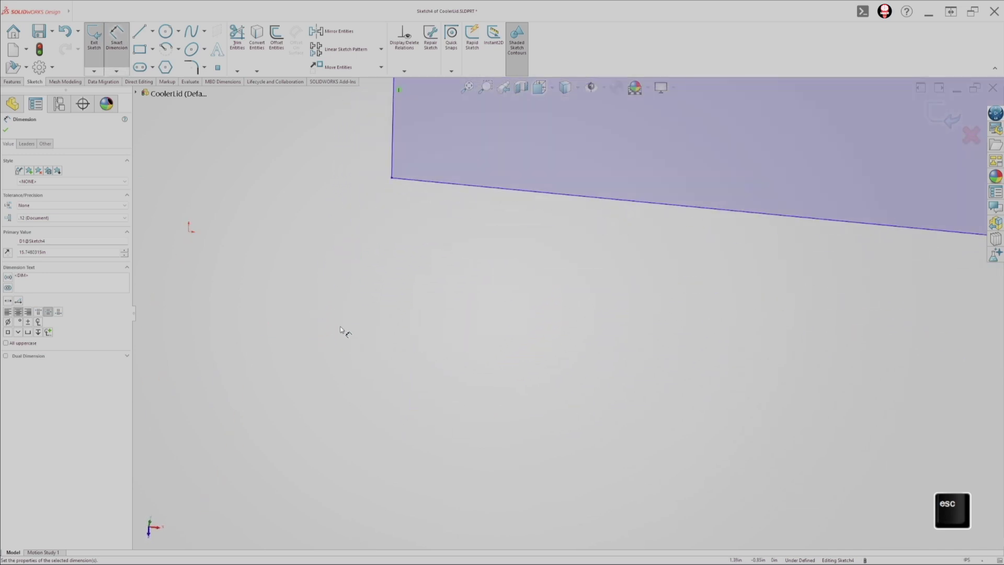
scroll(342, 334, "up", 3)
scroll(476, 213, "down", 2)
scroll(479, 309, "down", 1)
scroll(596, 220, "up", 2)
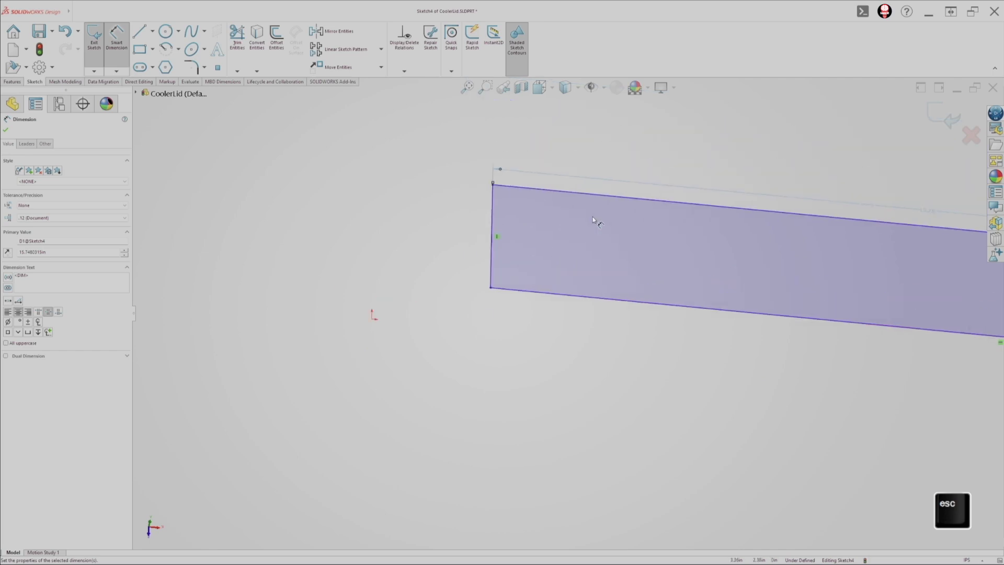
scroll(596, 188, "down", 2)
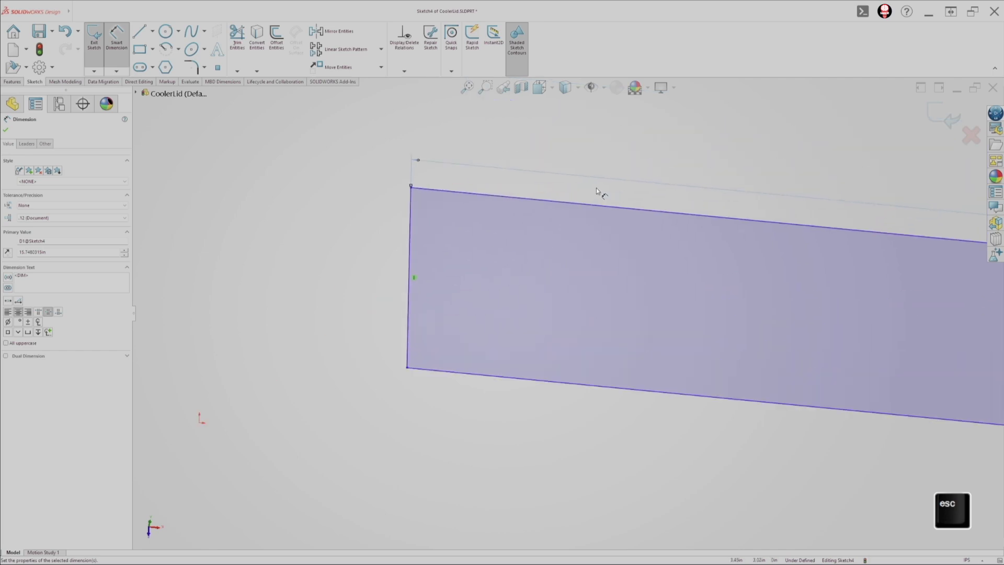
left_click(551, 89)
left_click(559, 127)
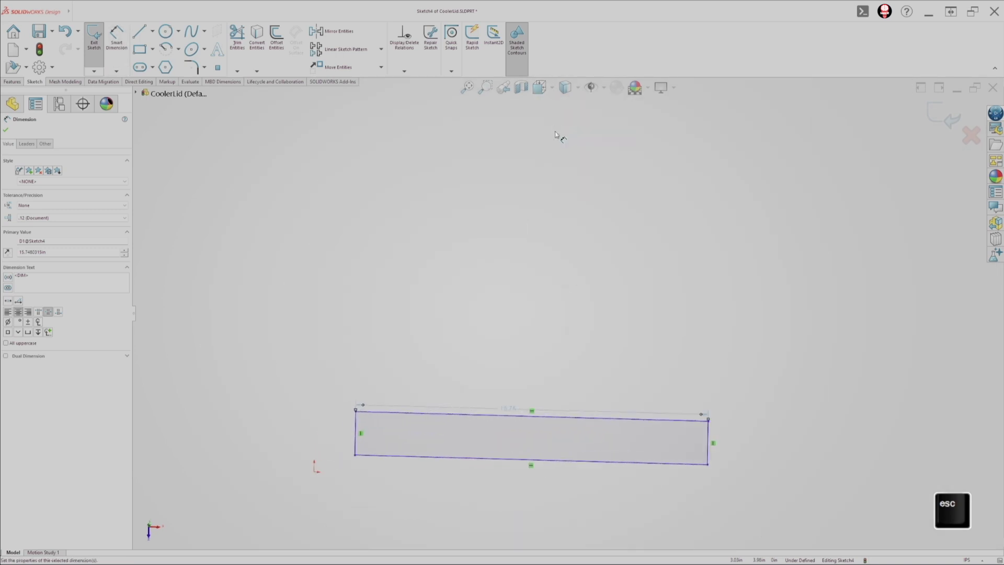
- Examine the left end of the rectangle and its placement relative to the origin
scroll(392, 436, "down", 8)
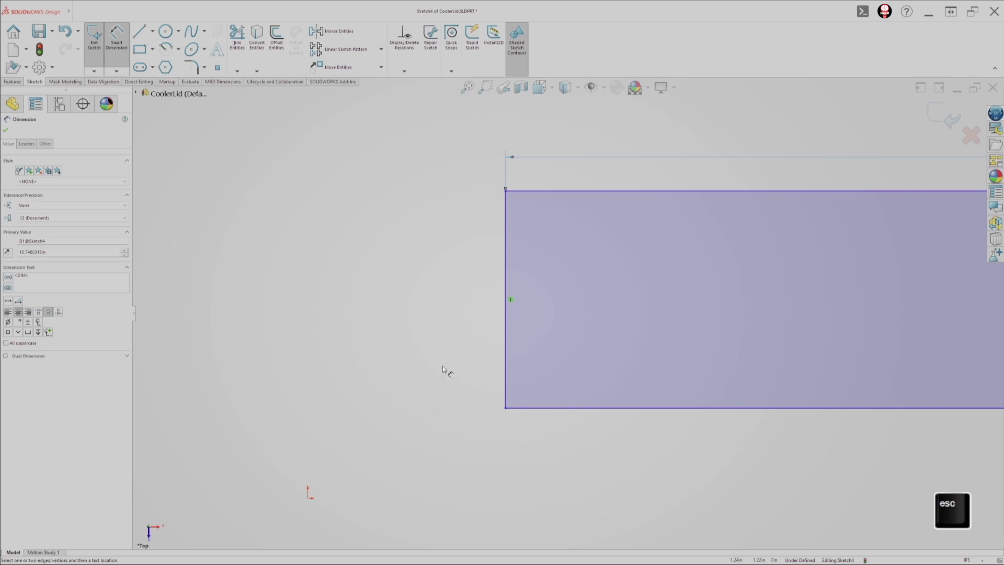
mouse_move(446, 366)
middle_mouse_down("ctrl")
mouse_move(352, 359)
mouse_move(366, 355)
middle_mouse_up("ctrl")
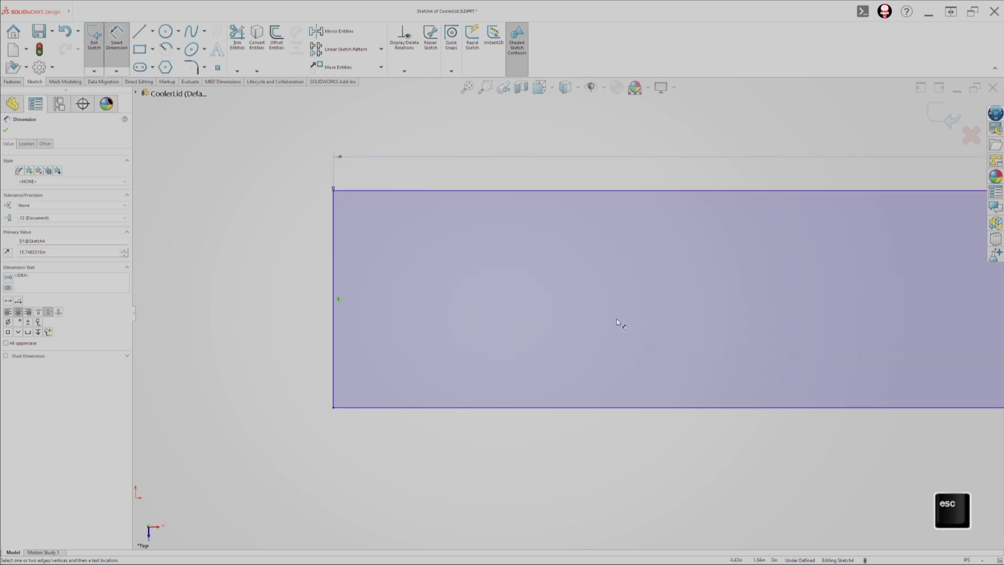
mouse_move(614, 319)
middle_mouse_down("ctrl")
mouse_move(464, 321)
mouse_move(667, 301)
middle_mouse_up("ctrl")
middle_click_drag(484, 303, 636, 304, "ctrl")
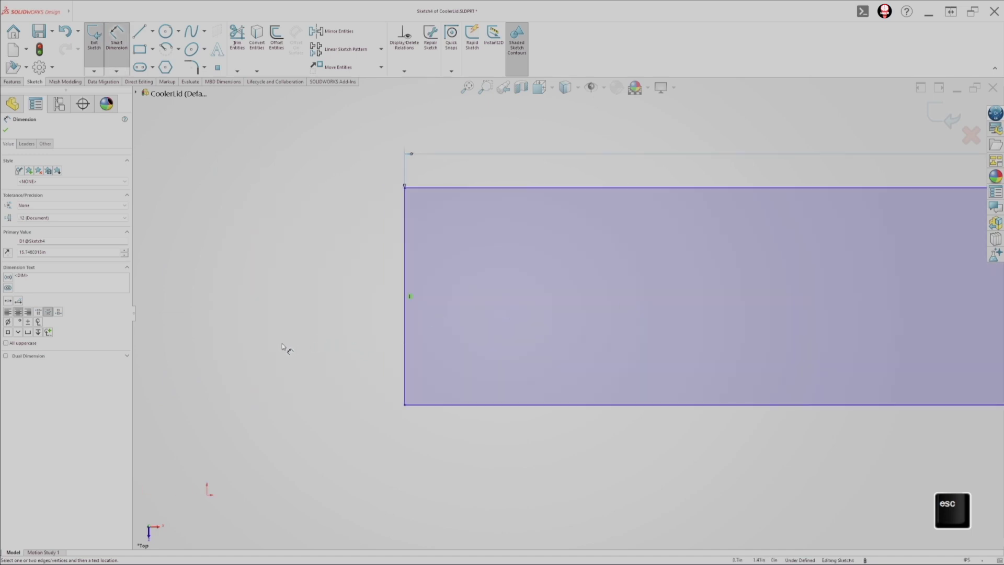
scroll(281, 344, "up", 3)
scroll(277, 353, "down", 1)
scroll(387, 308, "up", 3)
scroll(369, 336, "down", 1)
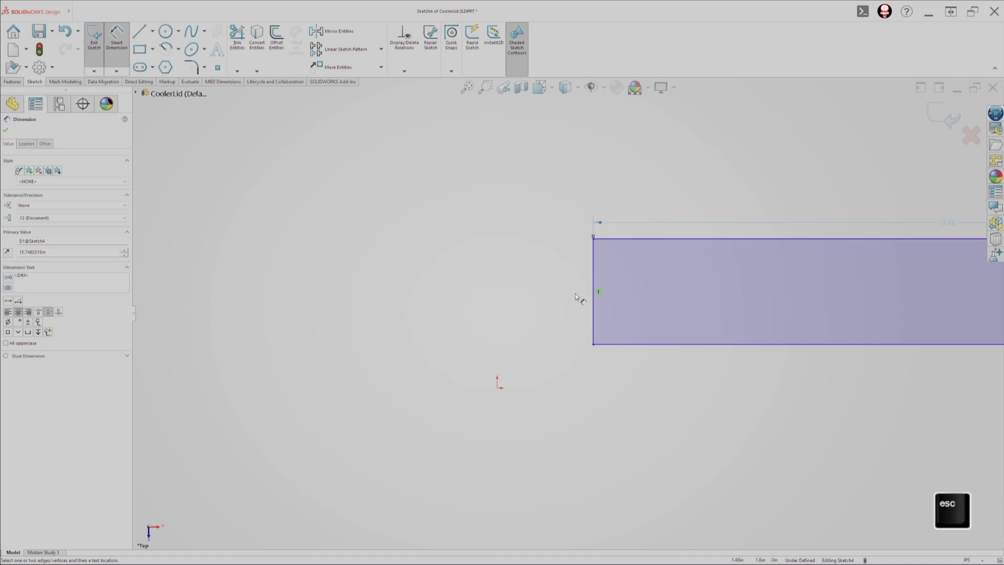
scroll(255, 437, "down", 1)
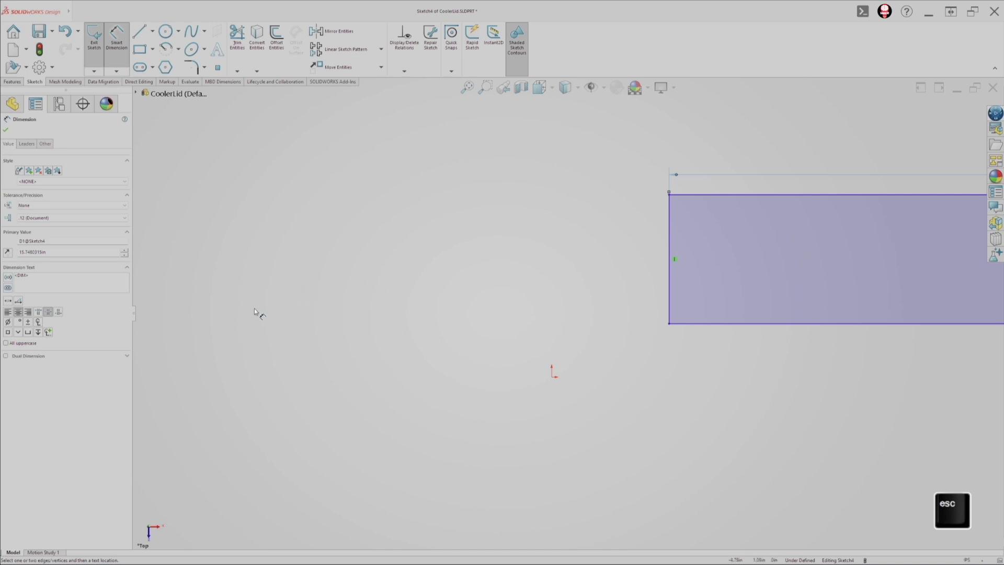
- Examine the rectangle's position relative to the origin, both as a whole and close up at its left end
scroll(466, 331, "up", 6)
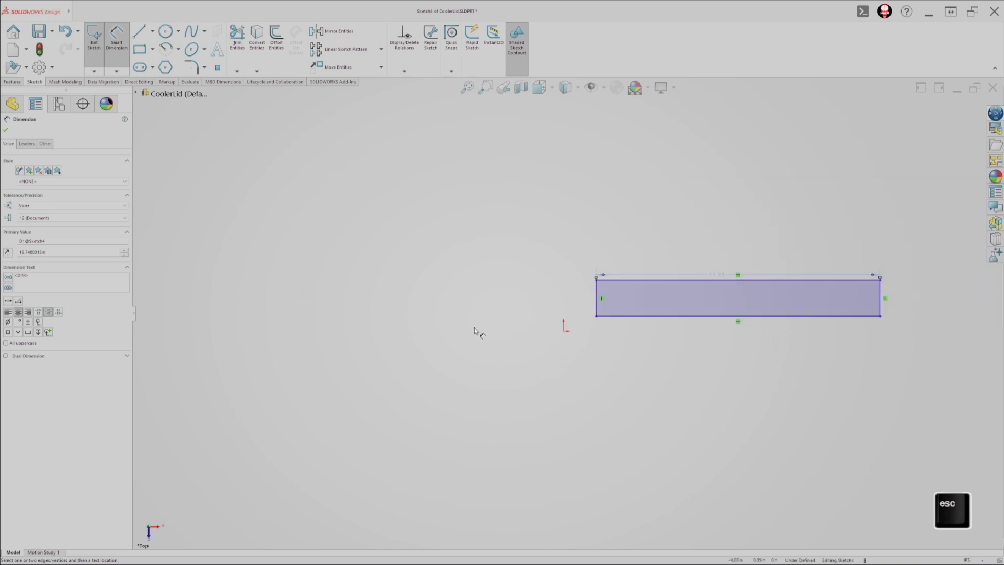
scroll(575, 358, "up", 5)
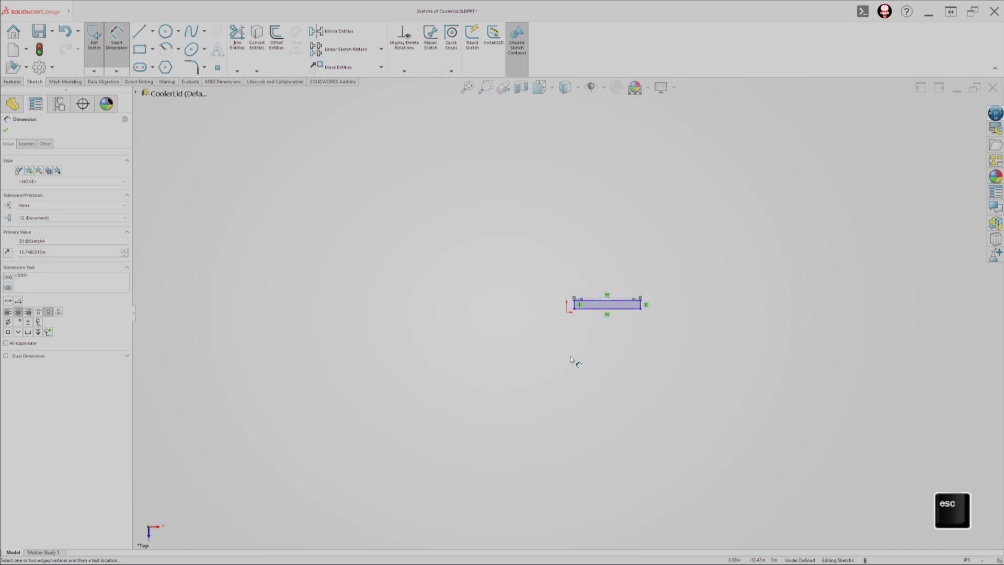
scroll(575, 335, "down", 6)
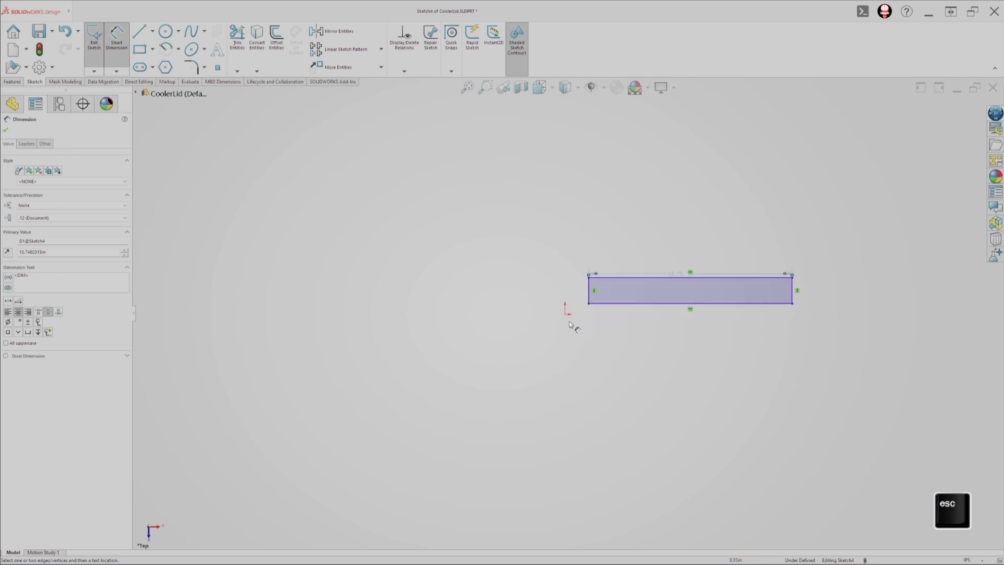
scroll(575, 324, "up", 4)
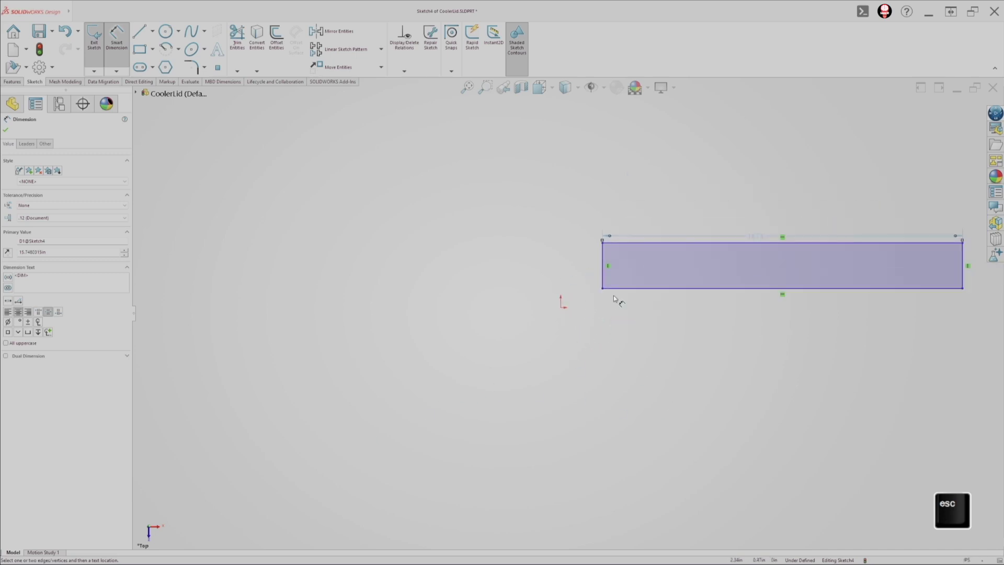
scroll(680, 335, "up", 6)
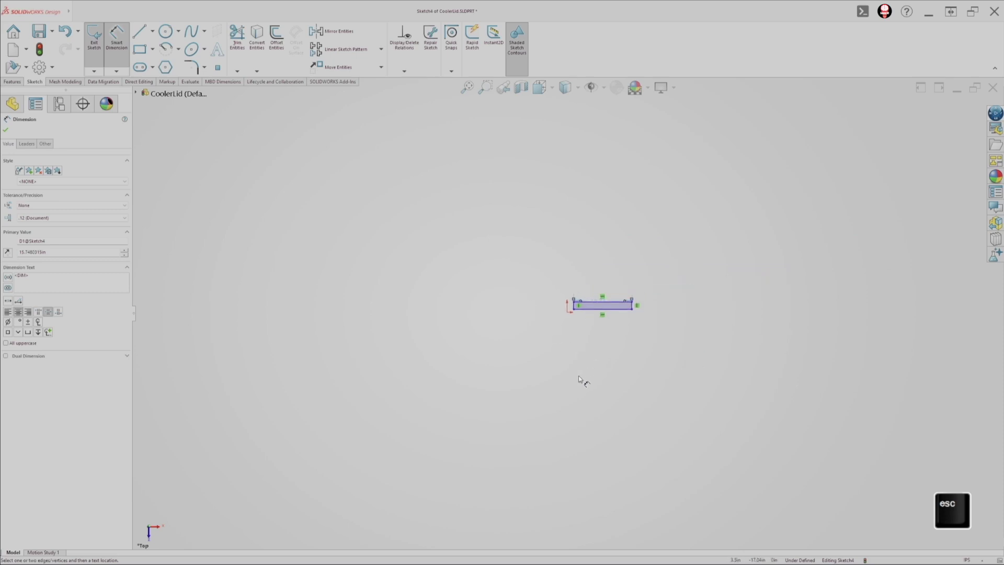
scroll(309, 453, "down", 4)
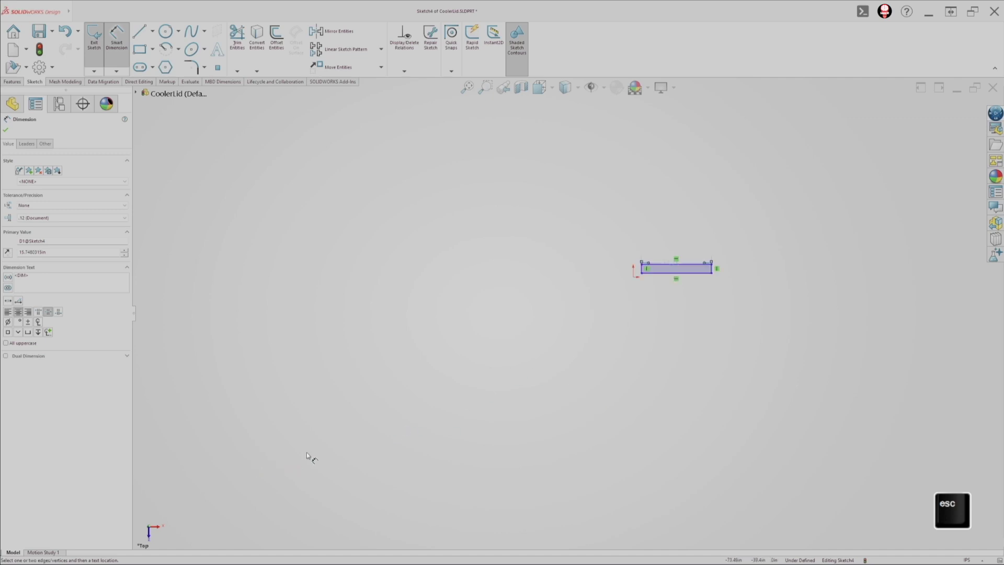
scroll(309, 452, "up", 3)
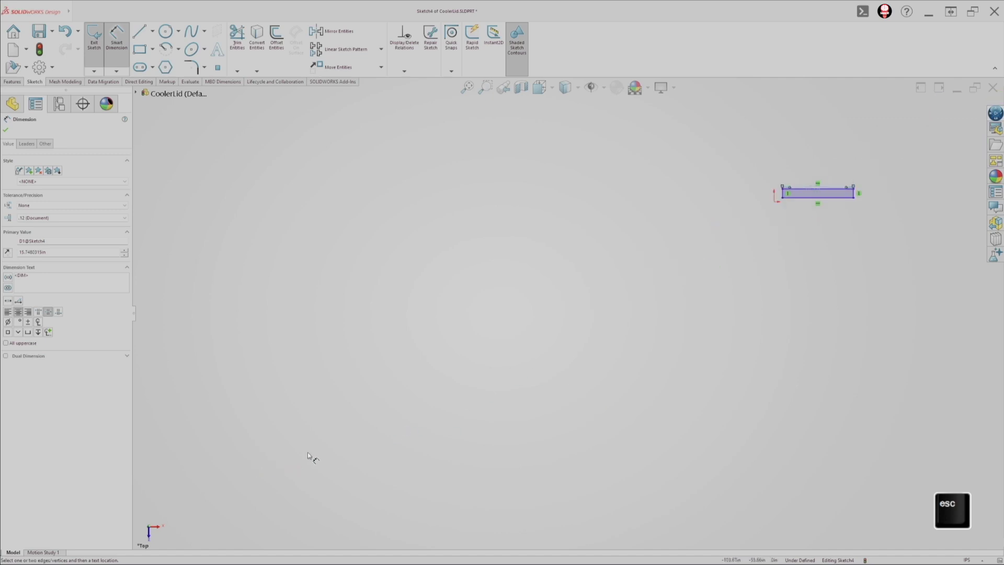
scroll(753, 230, "down", 10)
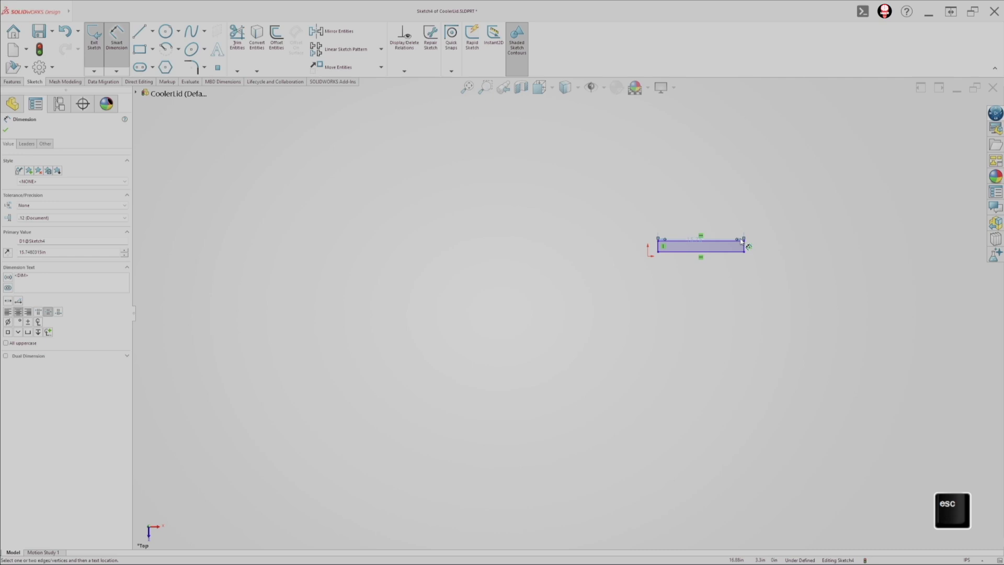
scroll(575, 290, "down", 8)
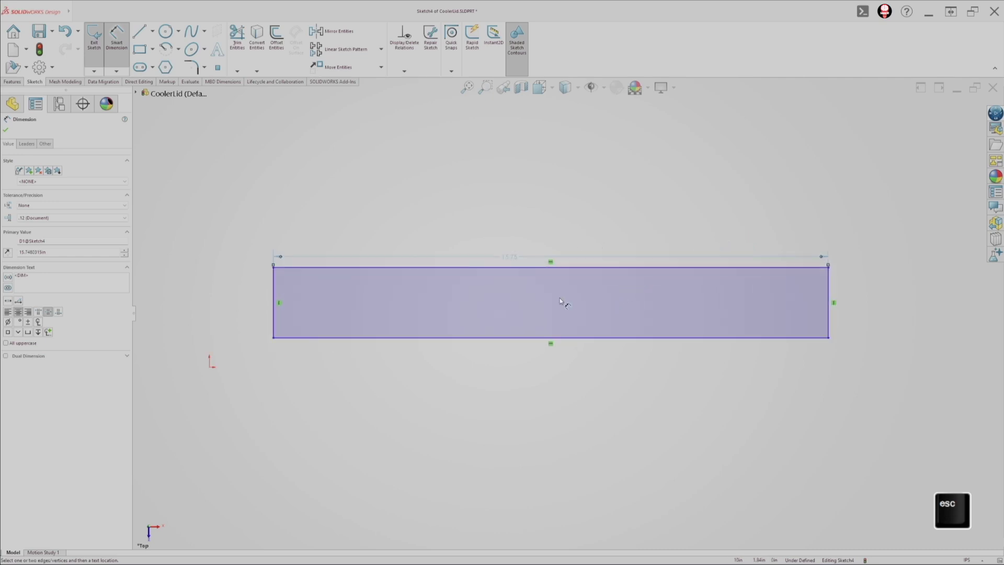
scroll(560, 288, "down", 2)
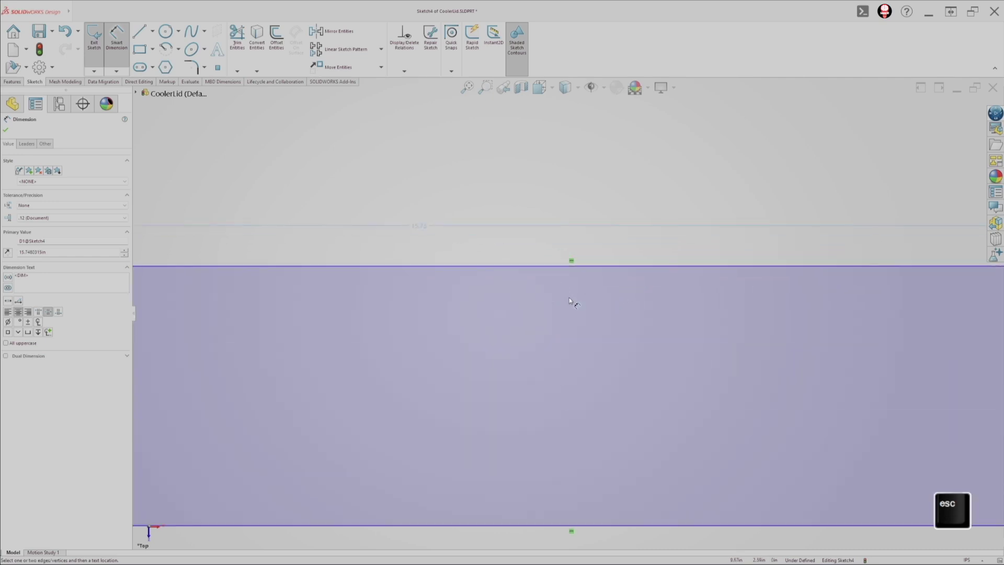
scroll(649, 315, "up", 6)
scroll(314, 359, "down", 6)
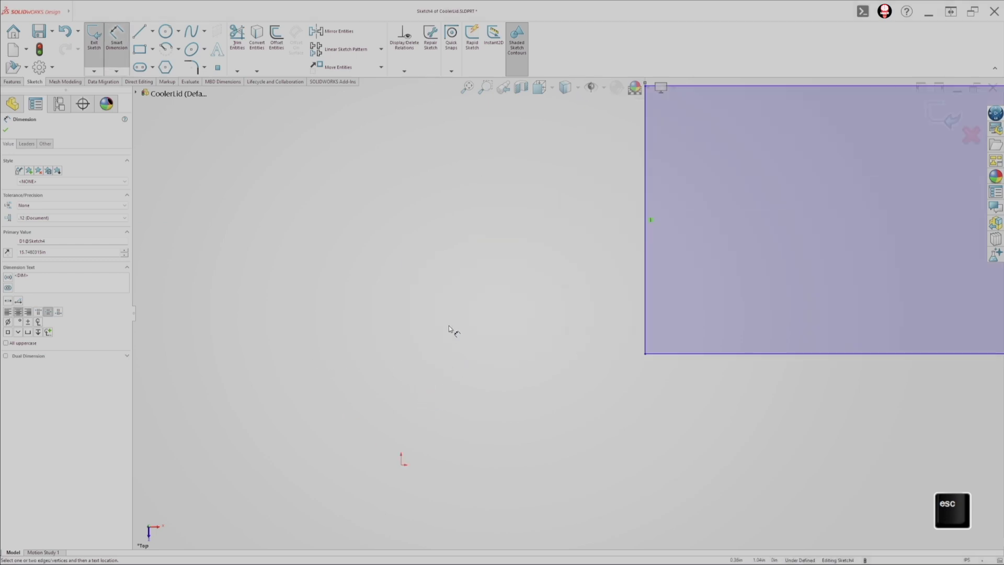
middle_click_drag(453, 301, 448, 346, "ctrl")
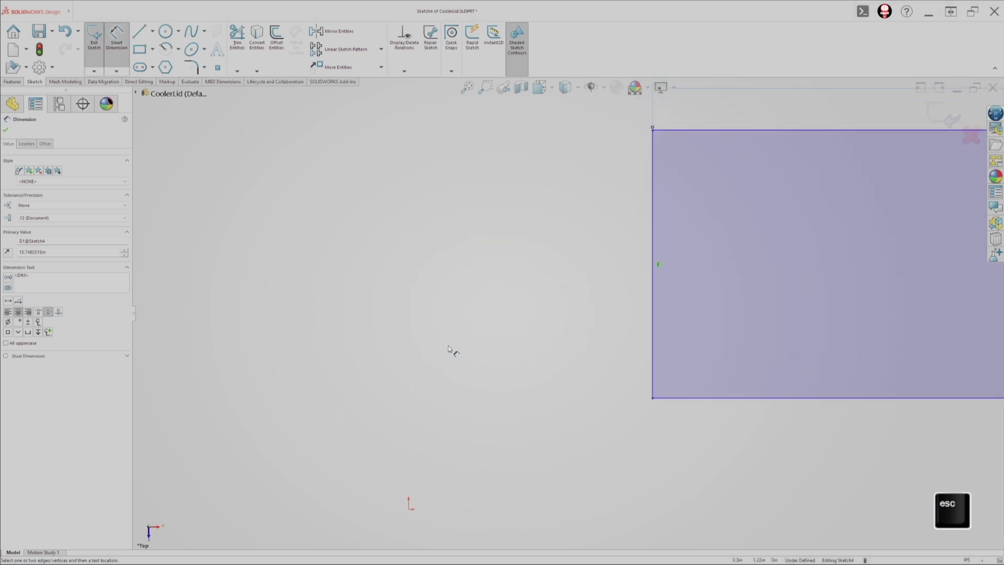
scroll(416, 355, "down", 3)
scroll(416, 355, "up", 6)
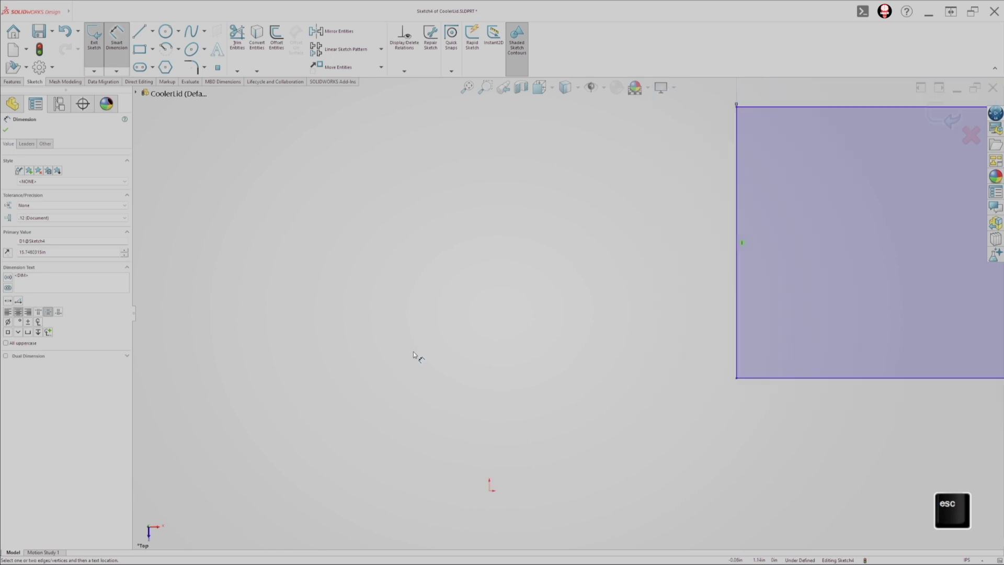
- Examine the middle of the rectangle between its two long edges
scroll(416, 358, "up", 5)
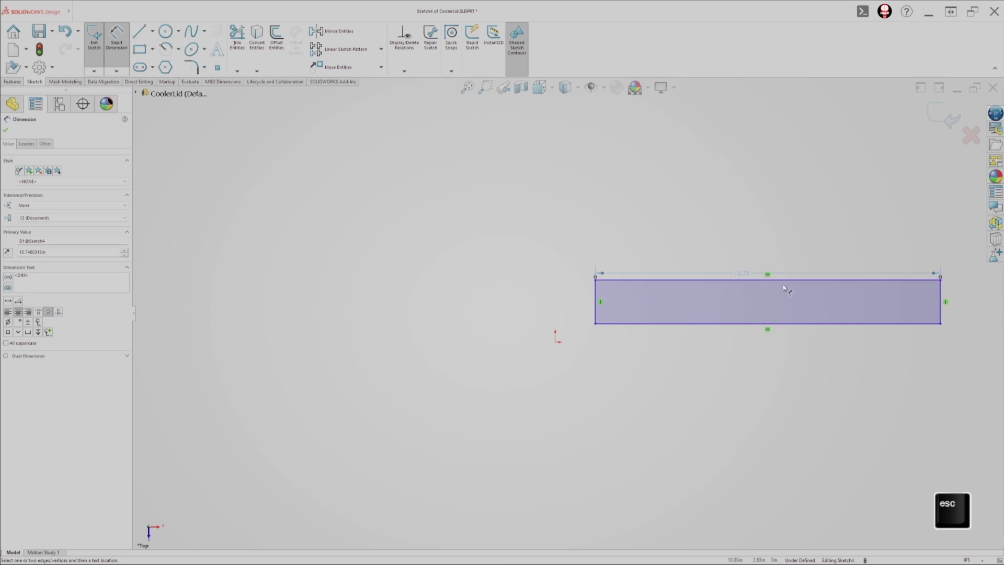
scroll(782, 285, "down", 5)
scroll(774, 305, "down", 4)
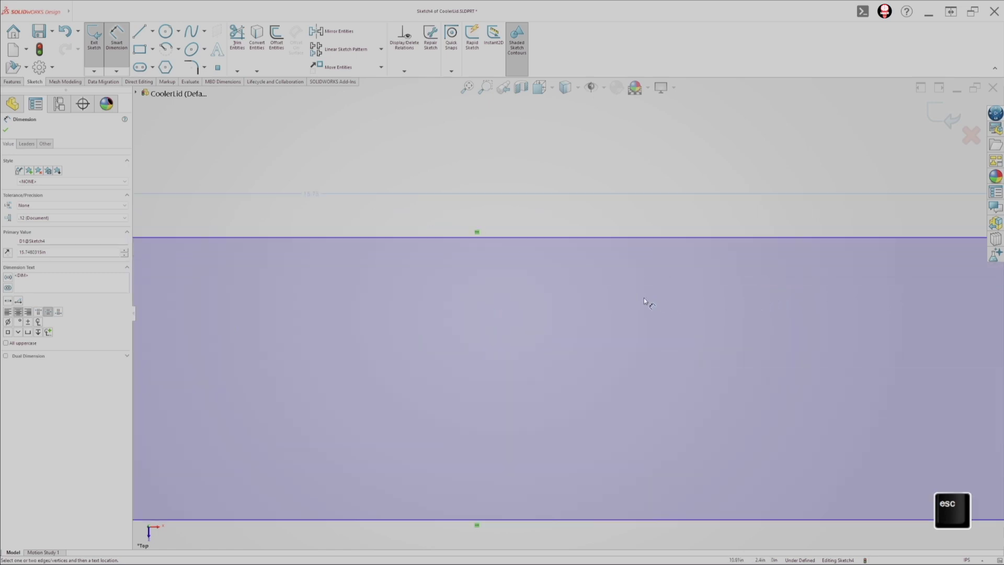
scroll(439, 314, "down", 1)
scroll(523, 313, "up", 1)
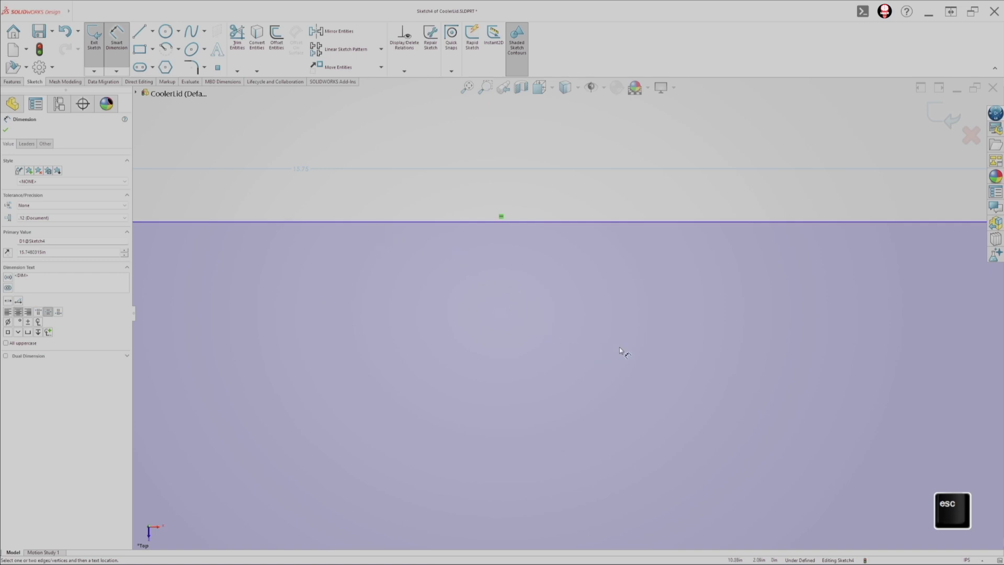
scroll(529, 318, "up", 1)
scroll(523, 334, "up", 2)
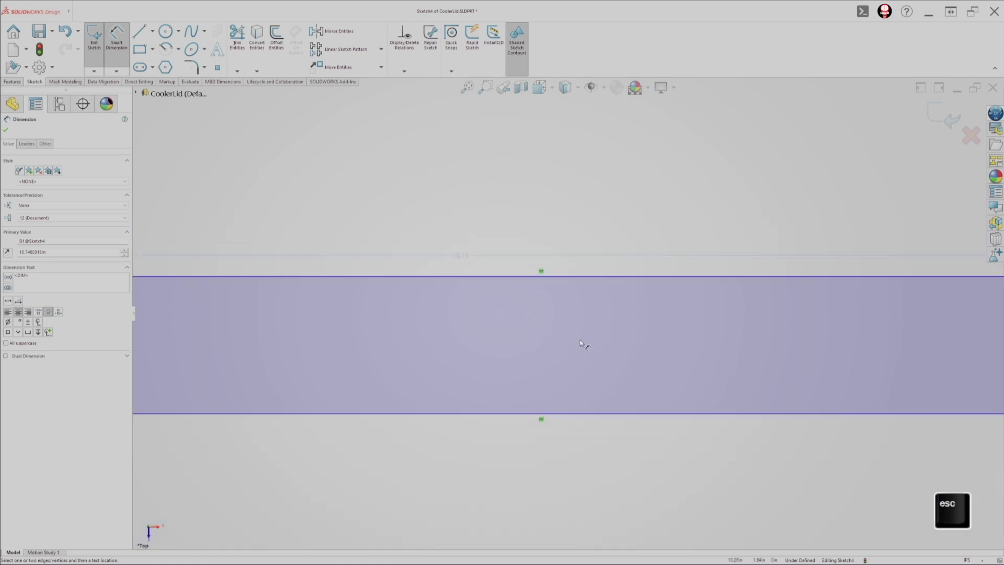
- Open the rectangle's width dimension to check its exact value, and close it without making a change
scroll(495, 259, "down", 3)
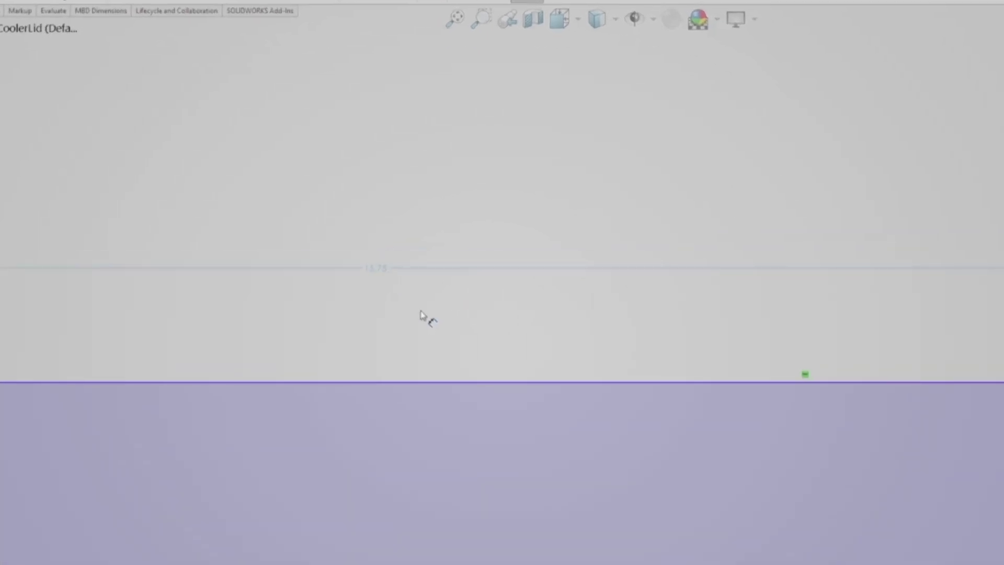
double_click(380, 270)
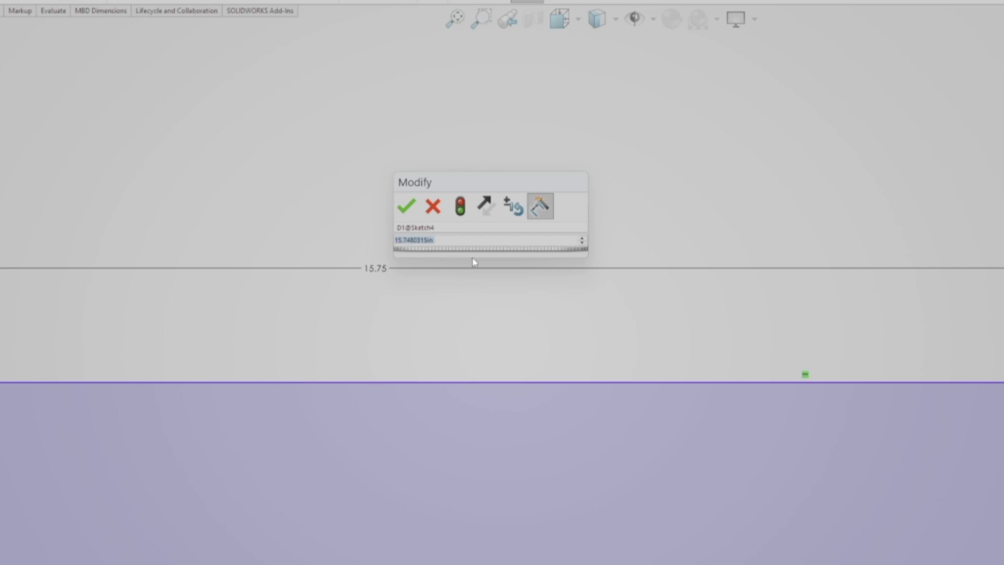
left_click(653, 194)
key("Escape")
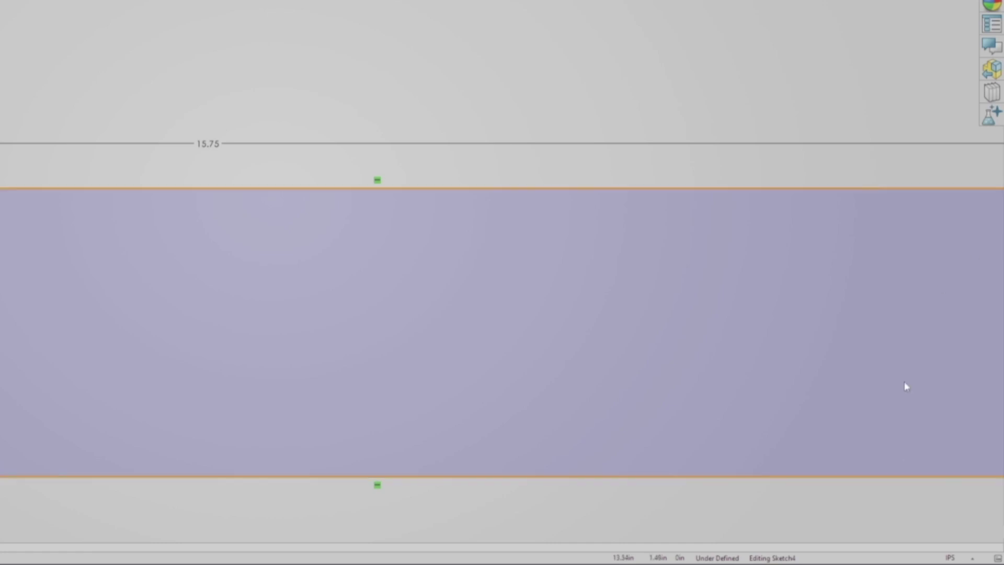
- Switch the document units to MMGS (millimeter, gram, second) and exit the sketch
left_click(964, 558)
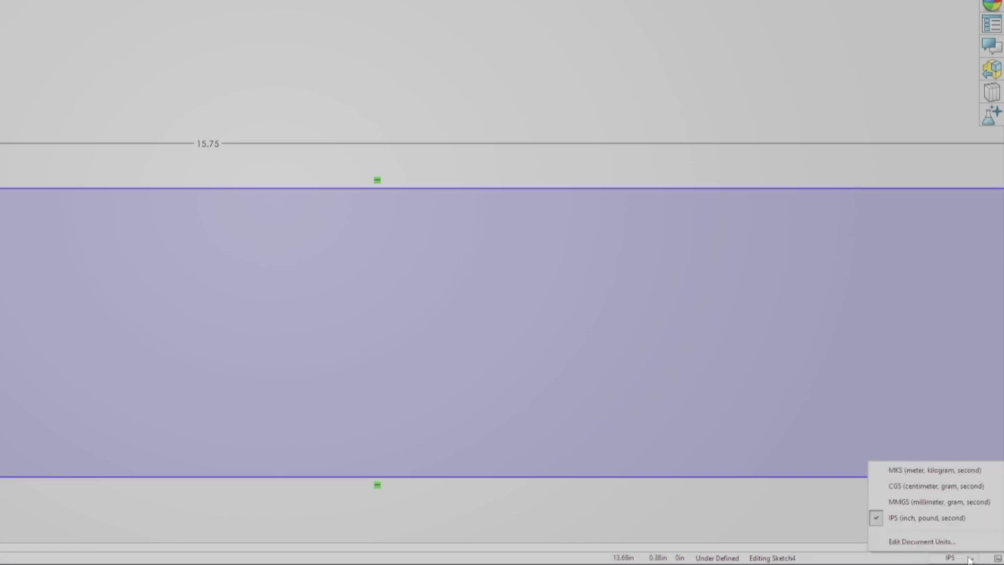
left_click(936, 503)
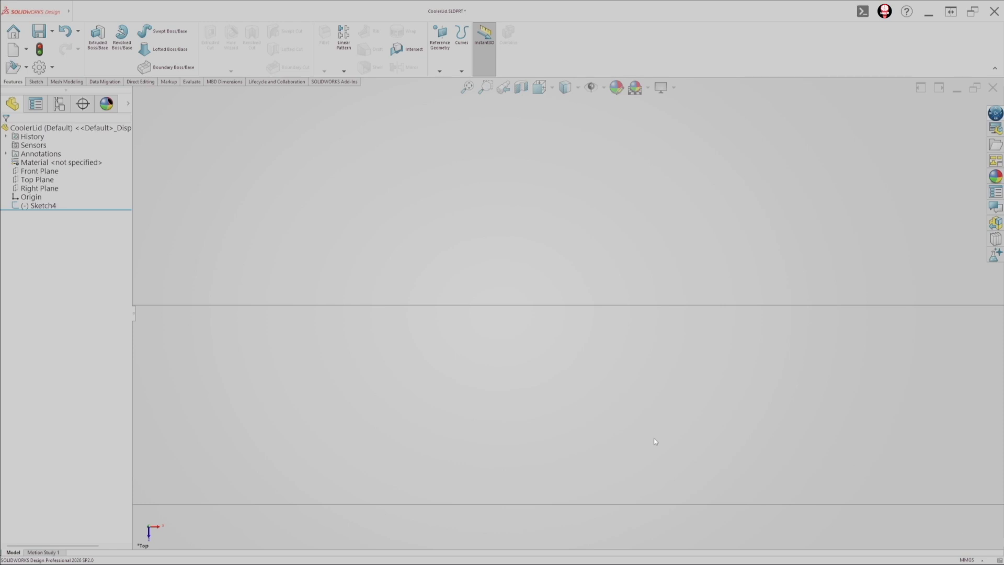
key("f")
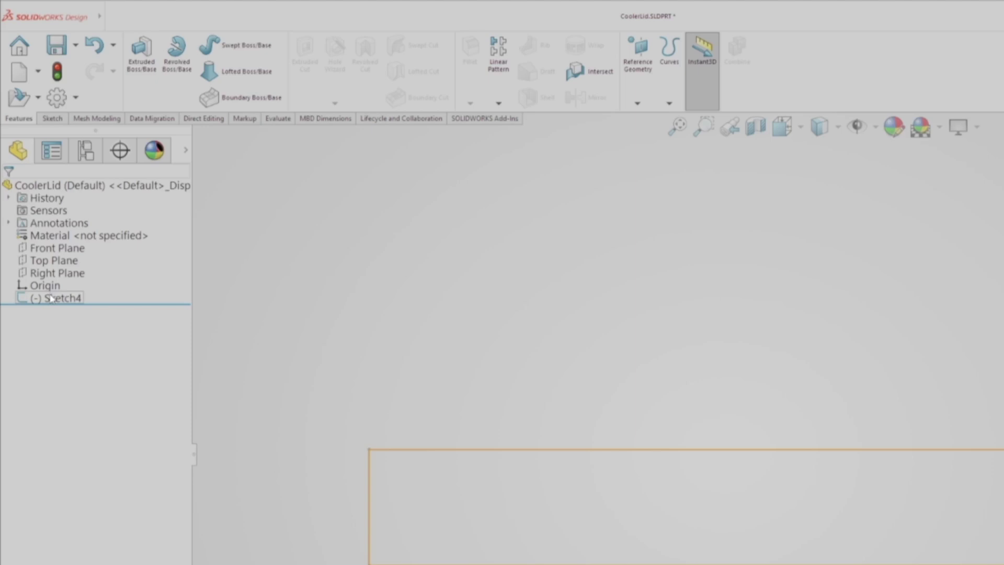
- Reopen Sketch4 for editing with the whole rectangle and its width dimension in view
right_click(50, 297)
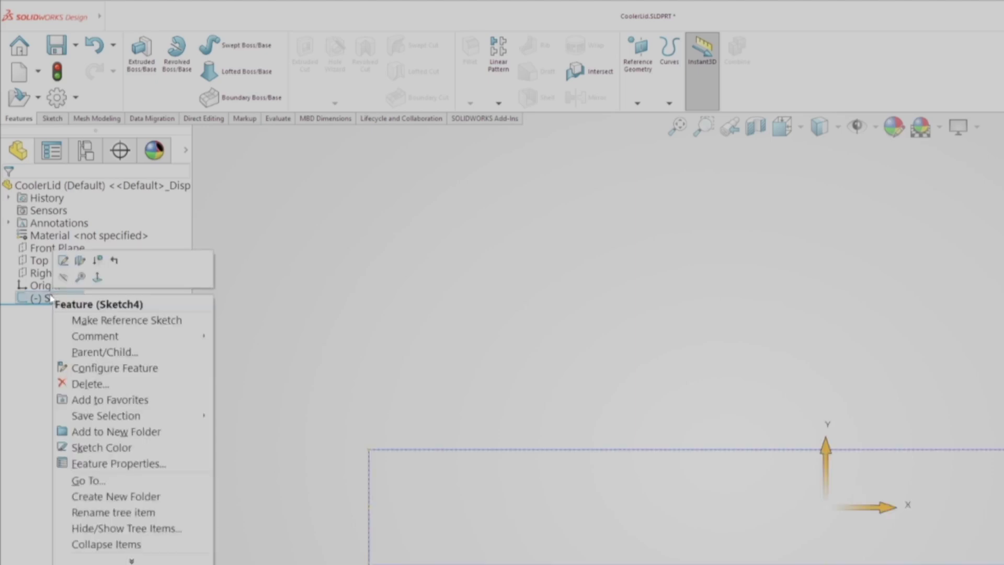
left_click(63, 264)
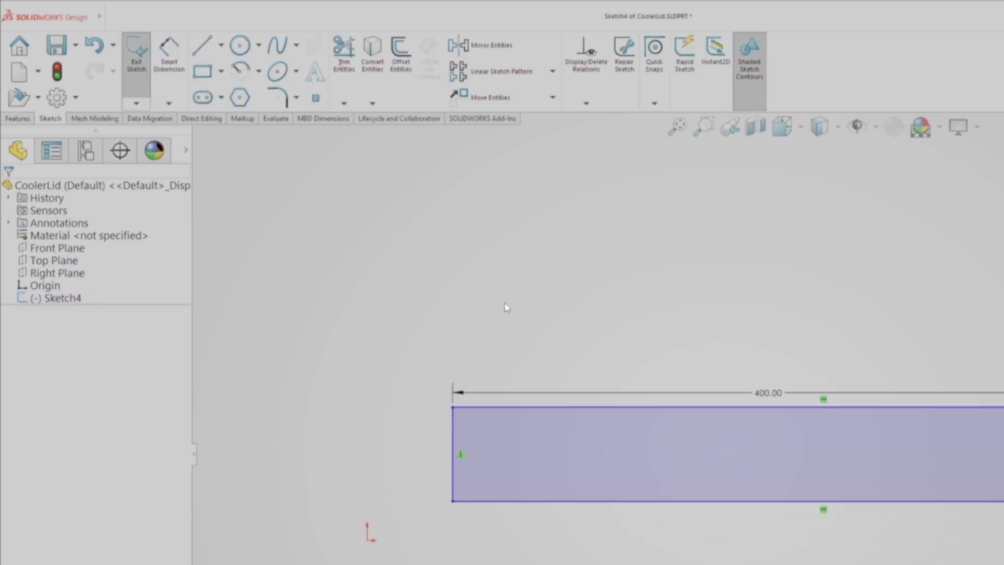
scroll(817, 374, "down", 4)
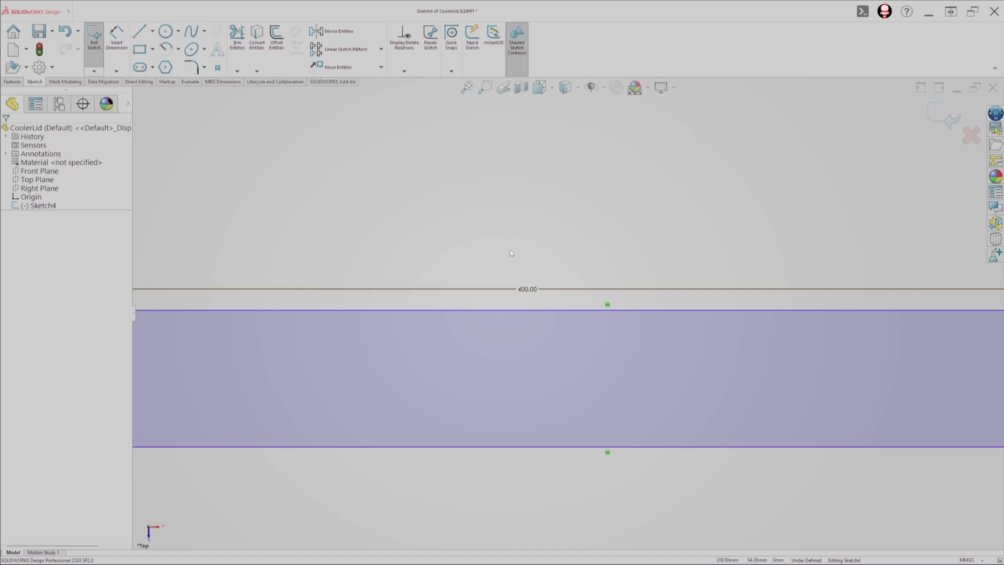
scroll(522, 219, "up", 2)
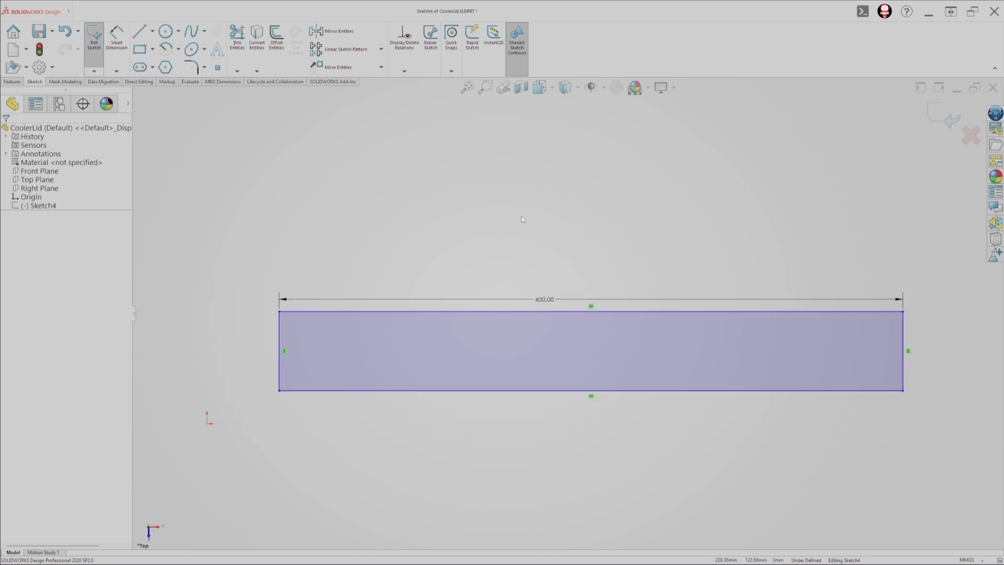
- Dimension the rectangle's left edge with Smart Dimension and set its length to 250 mm
left_click(116, 36)
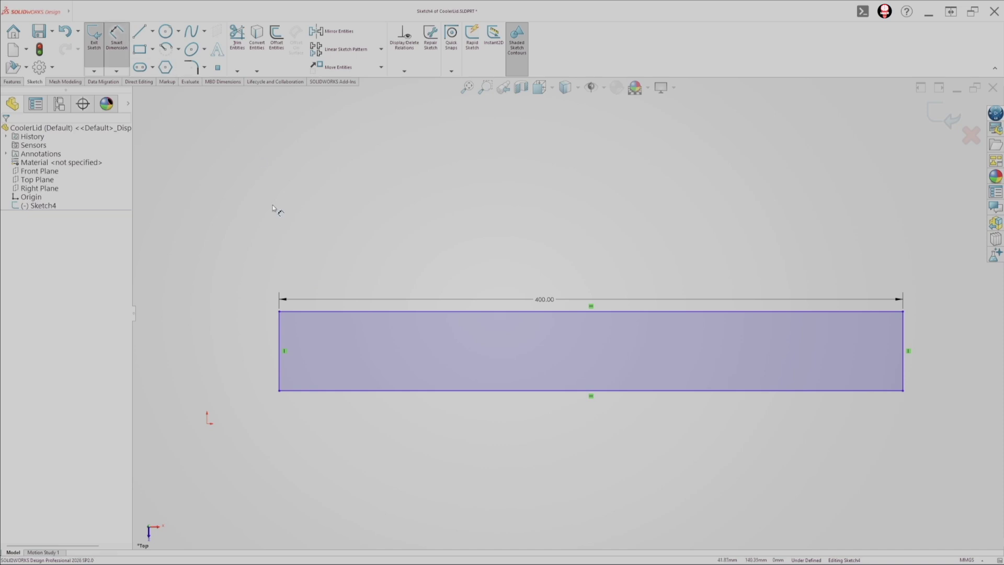
left_click(277, 335)
left_click(244, 346)
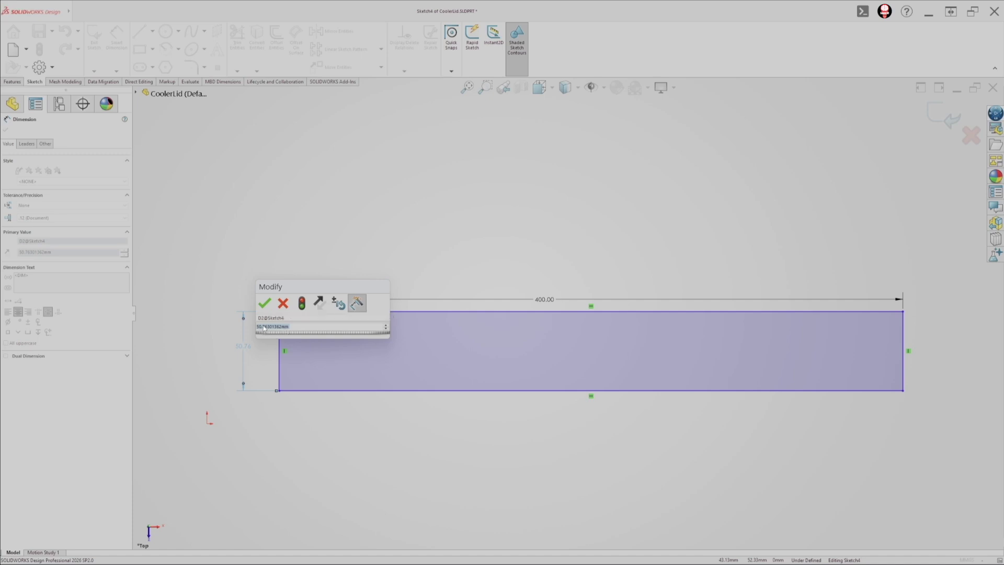
type("250")
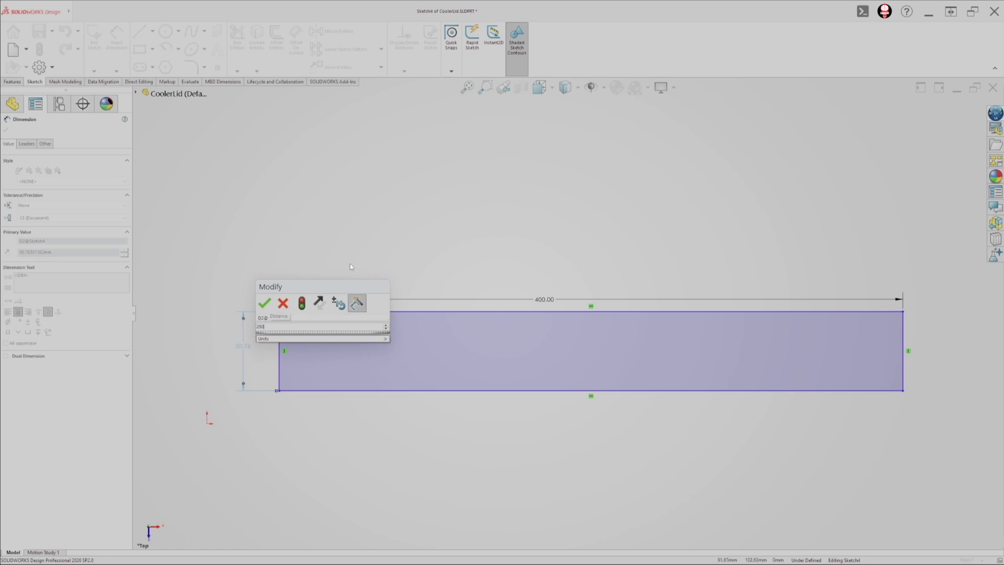
key("Return")
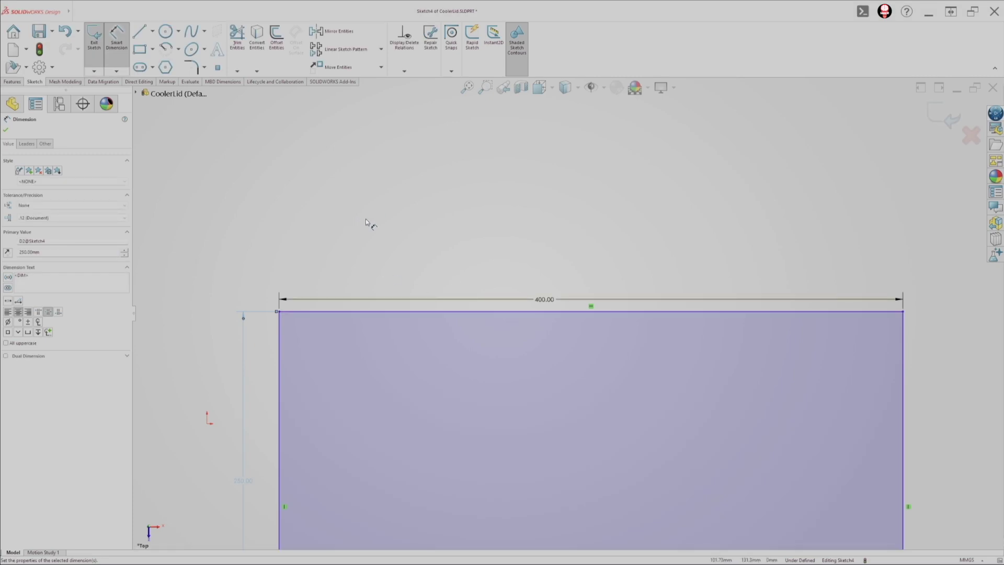
key("f")
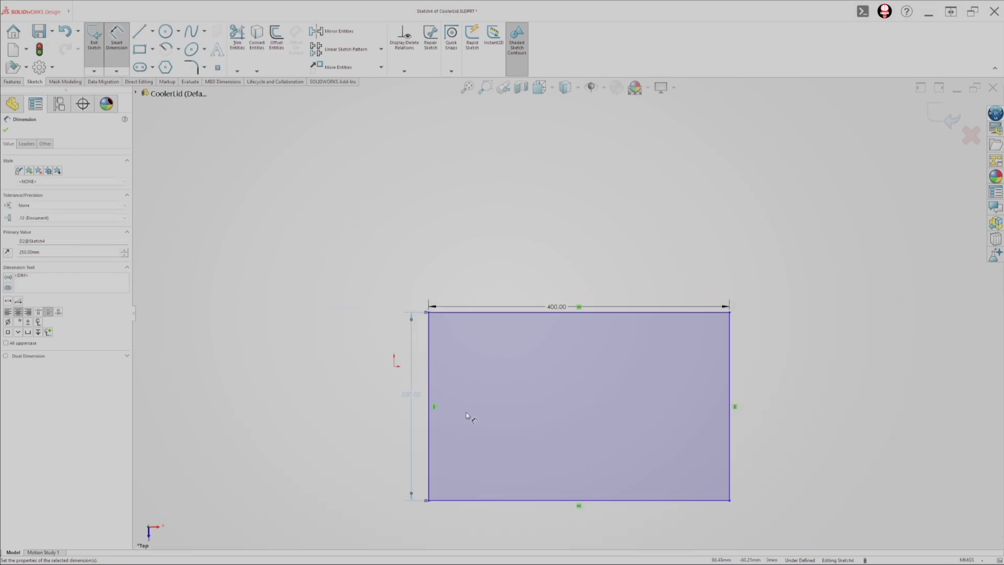
scroll(468, 417, "down", 4)
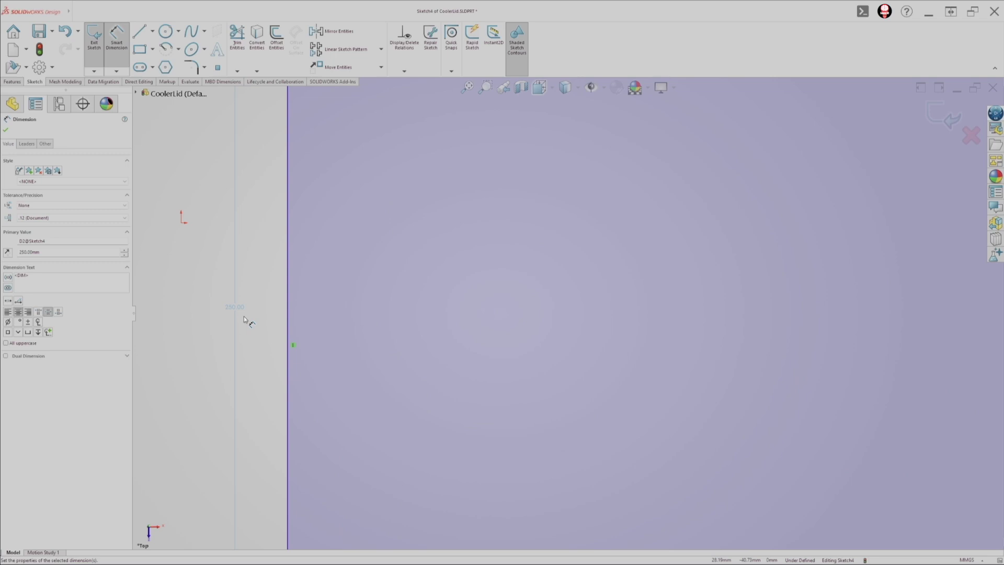
key("z")
key("f")
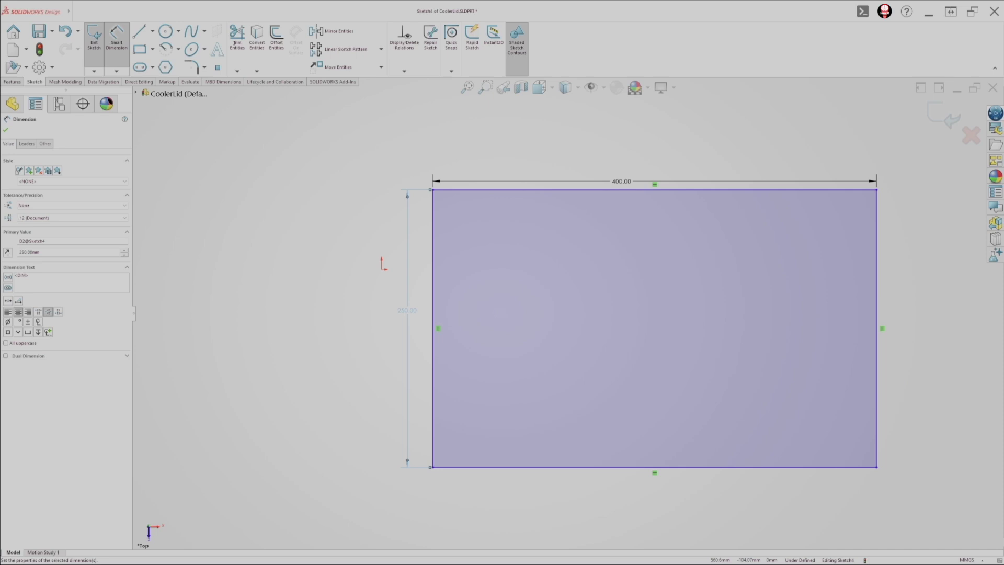
key("Escape")
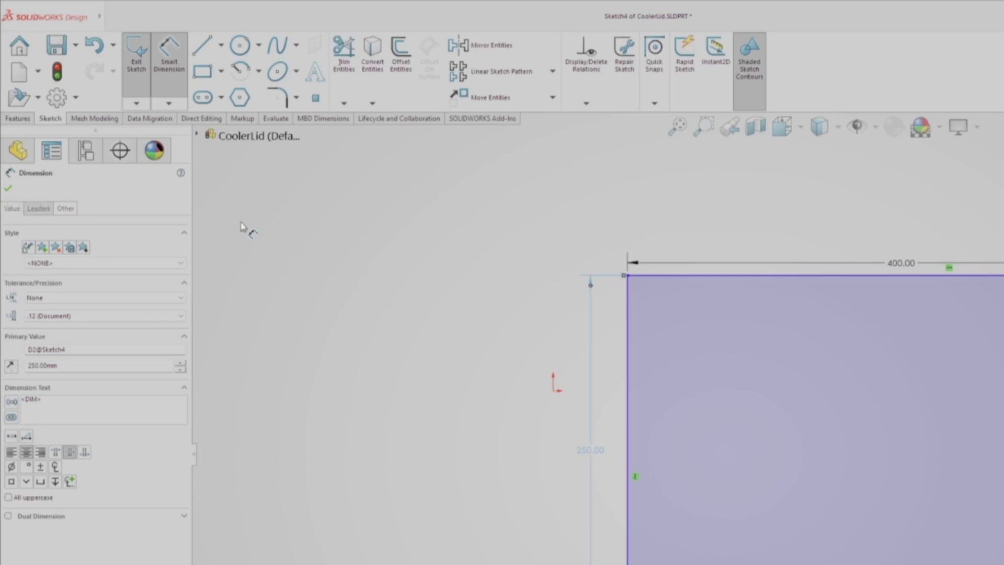
- Leave the dimension tool and exit the rectangle sketch
key("Escape")
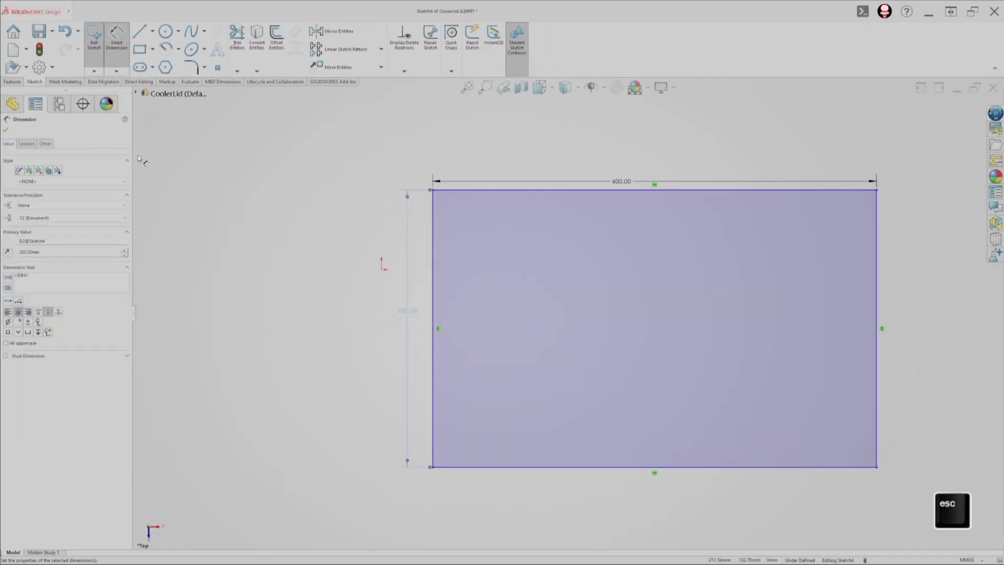
key("Escape")
key("Escape")
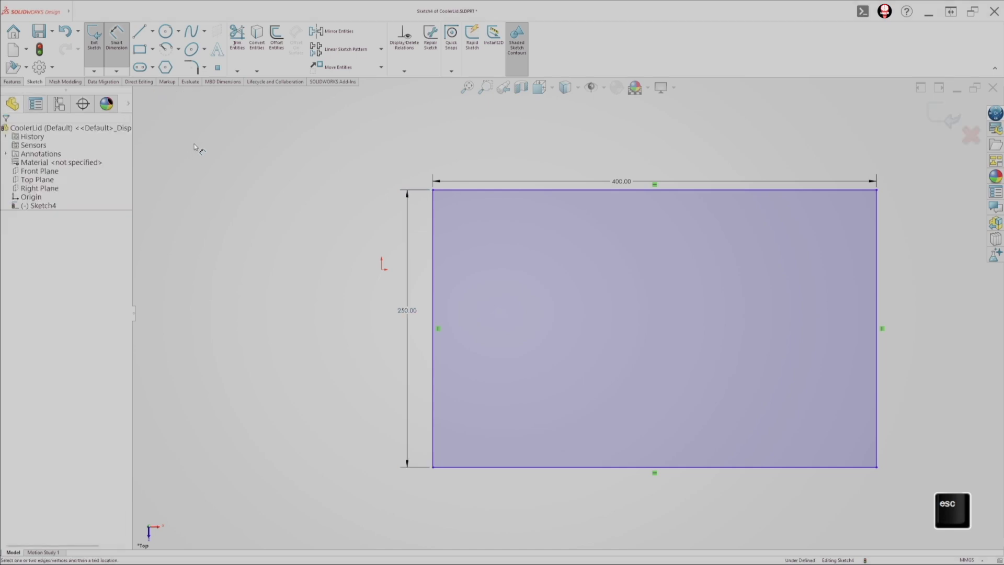
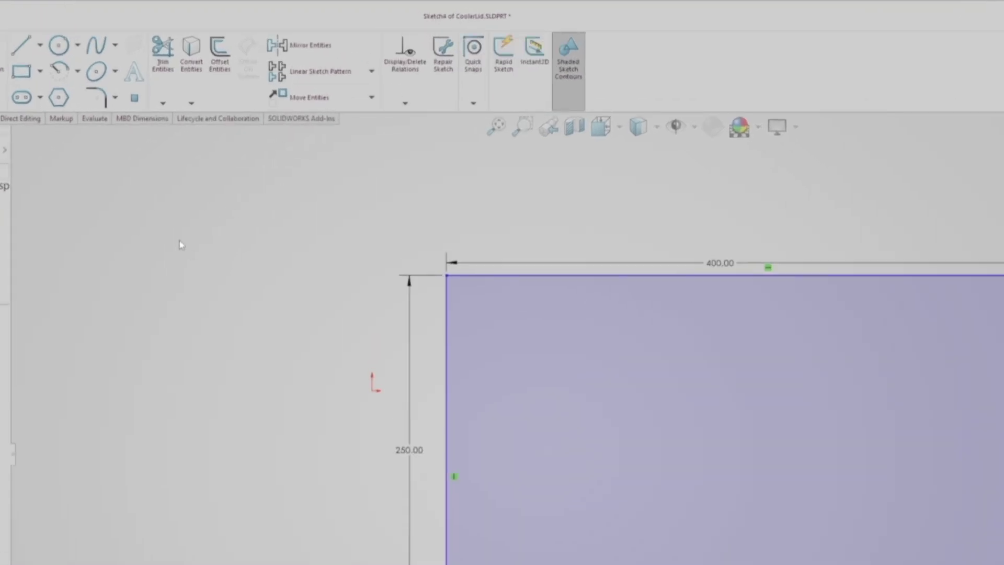
key("Escape")
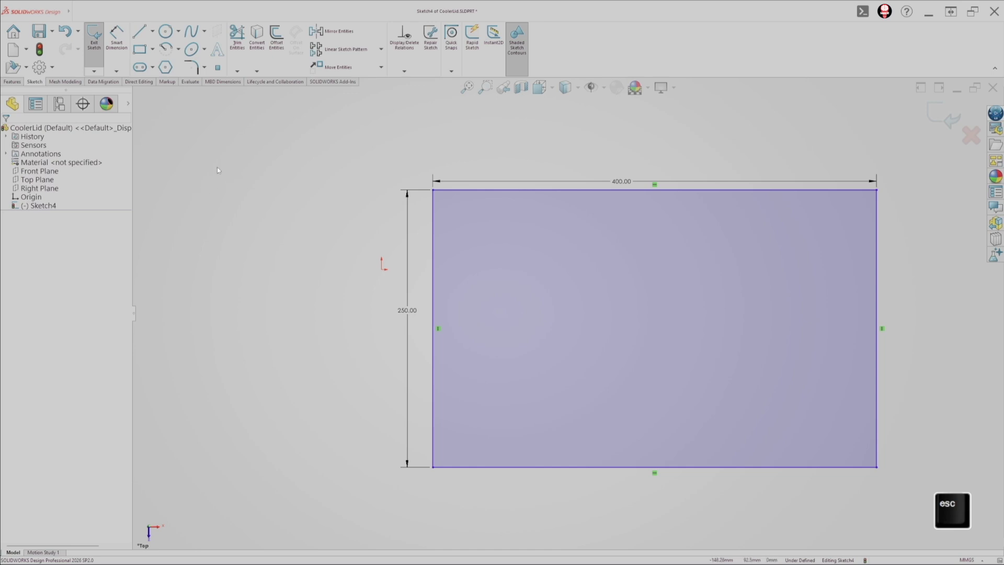
left_click(95, 46)
scroll(339, 256, "down", 2)
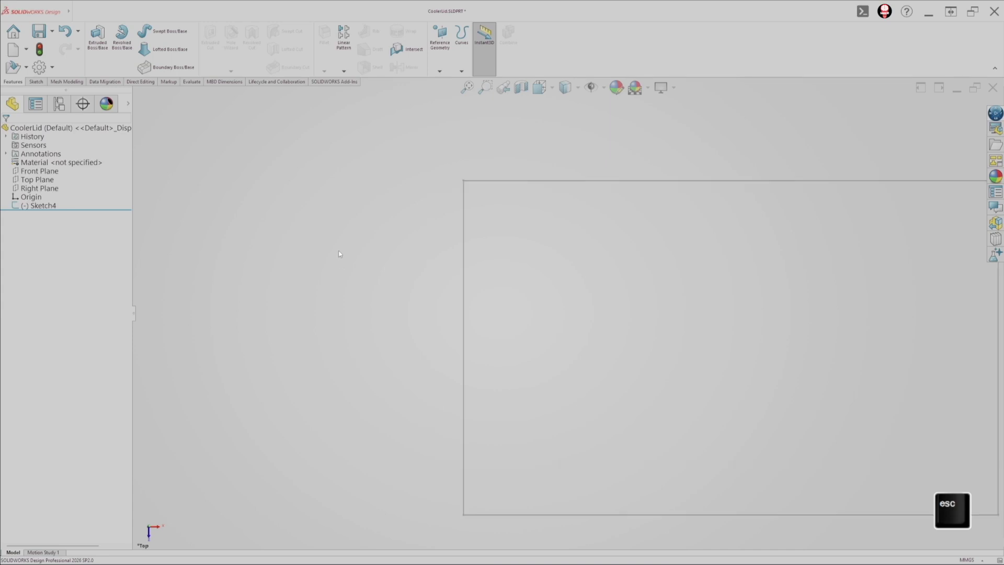
scroll(330, 255, "up", 4)
scroll(883, 365, "down", 1)
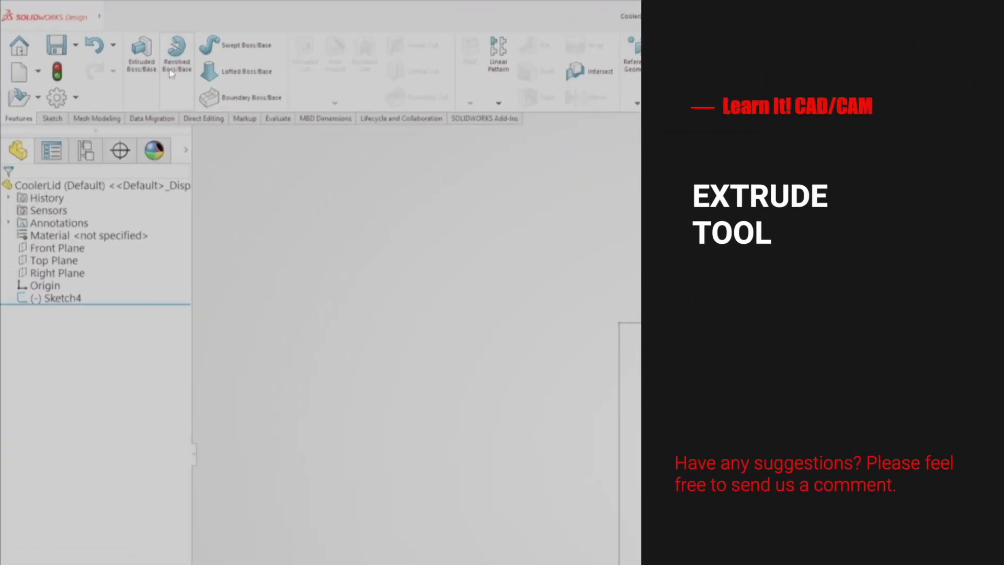
- Start an Extruded Boss/Base using the existing rectangle sketch as its profile
left_click(141, 52)
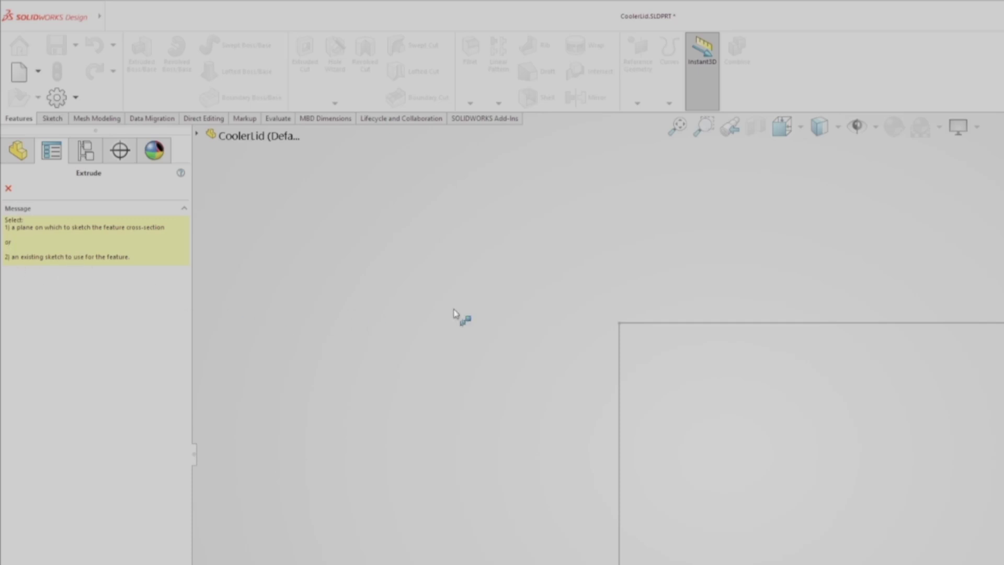
key("Escape")
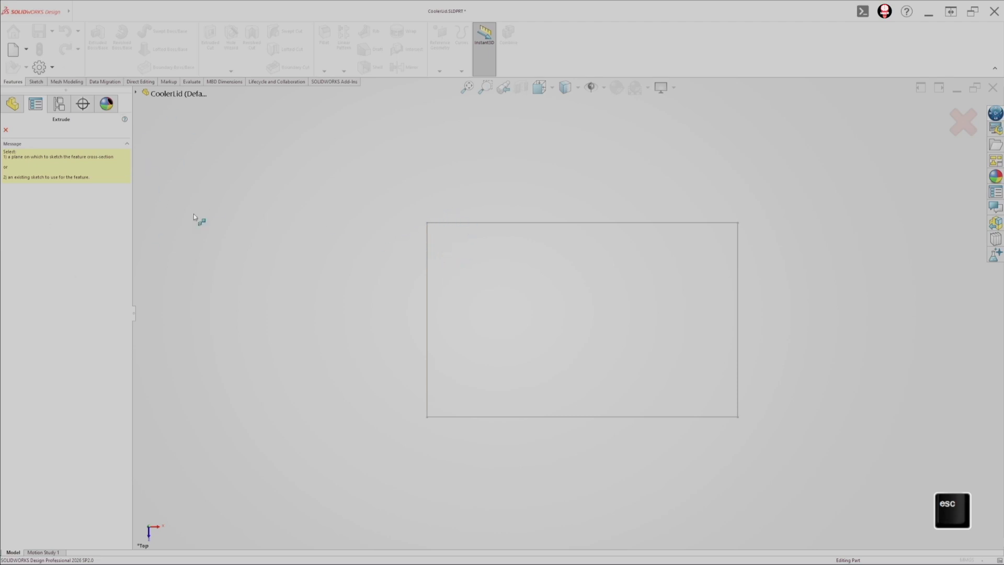
left_click(436, 220)
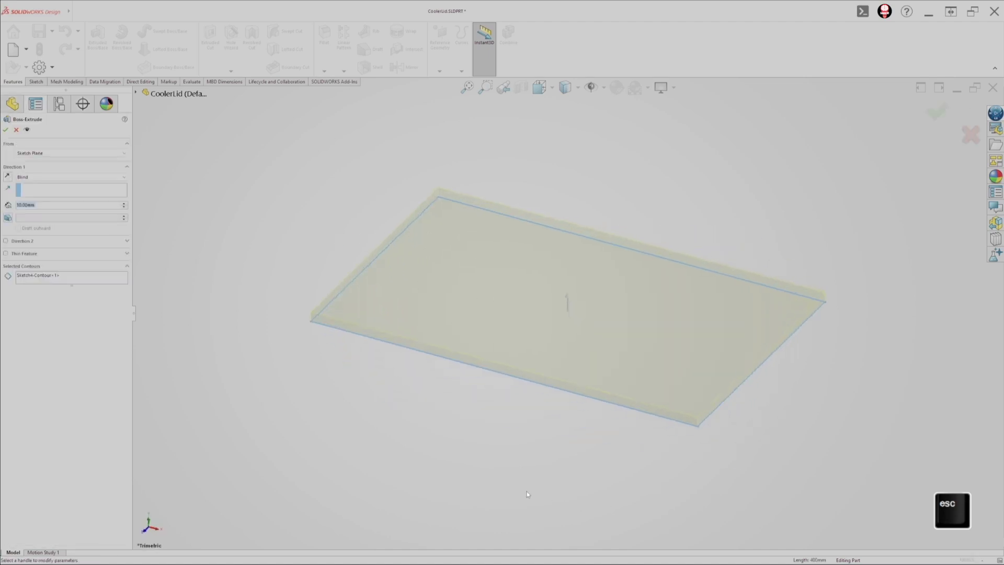
- Try several freehand blind depths on the extrusion preview, between about 143 and 194 mm
middle_click_drag(543, 421, 571, 324)
left_click_drag(568, 294, 564, 160)
scroll(572, 403, "down", 1)
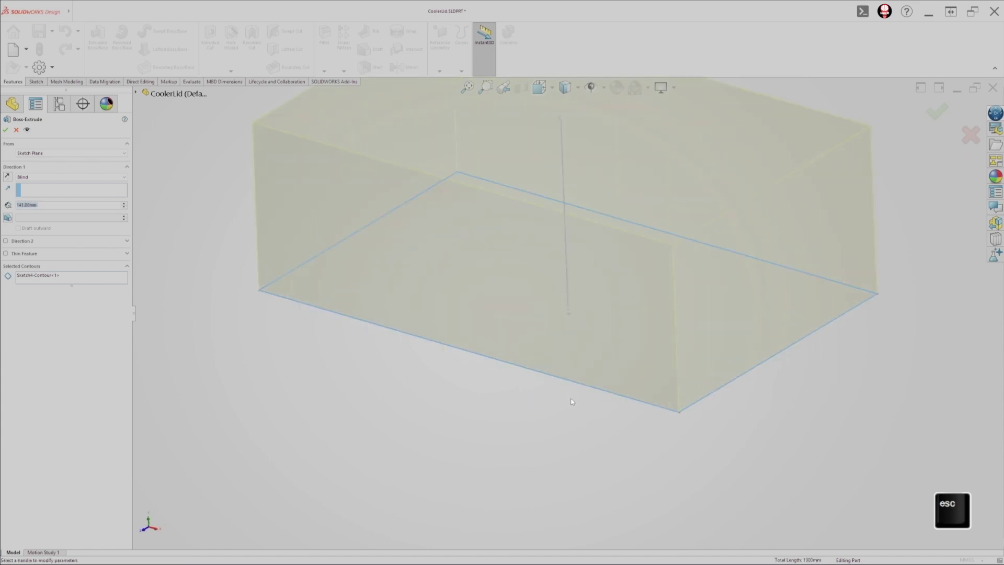
scroll(570, 319, "up", 4)
scroll(588, 146, "down", 3)
mouse_move(549, 281)
left_mouse_down()
mouse_move(548, 230)
mouse_move(548, 265)
left_mouse_up()
middle_click_drag(782, 337, 657, 279)
mouse_move(558, 253)
left_mouse_down()
mouse_move(553, 316)
mouse_move(557, 230)
left_mouse_up()
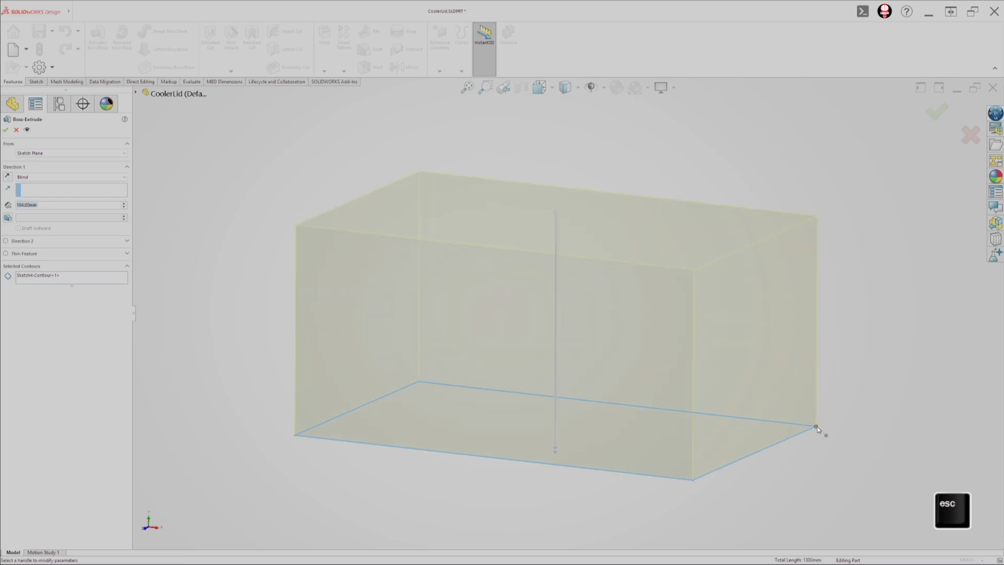
mouse_move(557, 212)
left_mouse_down()
mouse_move(561, 319)
mouse_move(556, 265)
left_mouse_up()
left_click(556, 253)
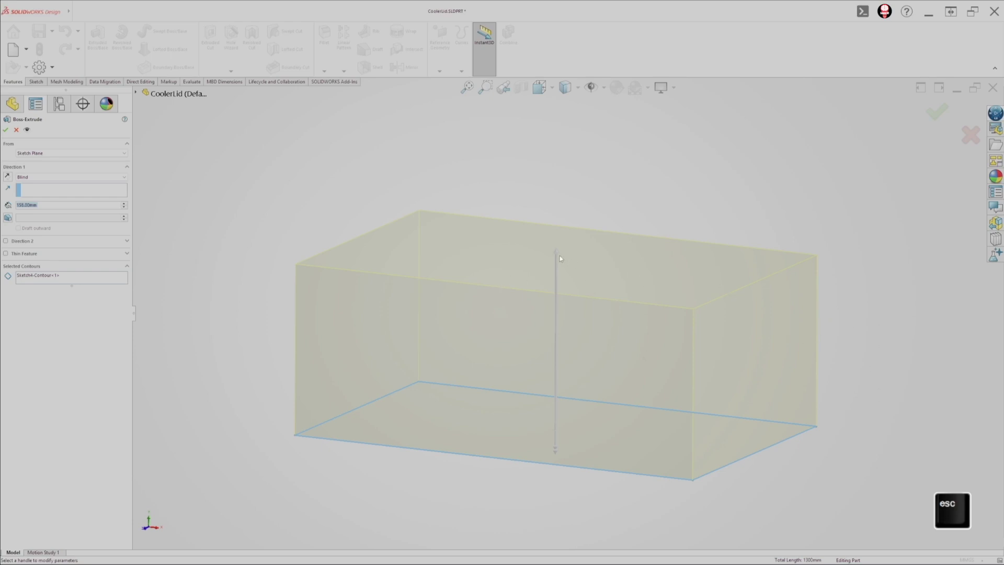
left_click_drag(563, 259, 559, 254)
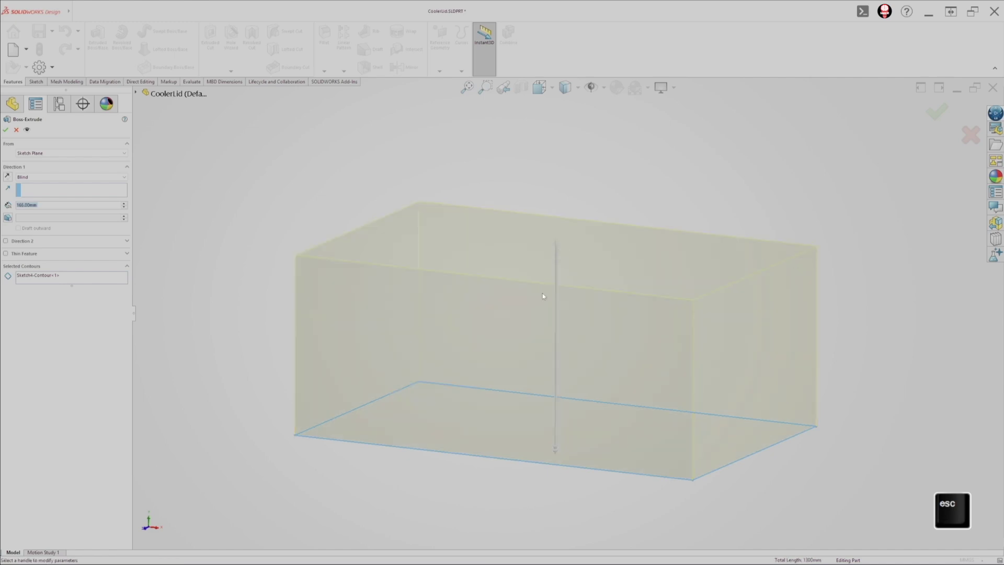
- Set the extrusion depth to 160 mm
left_click(21, 205)
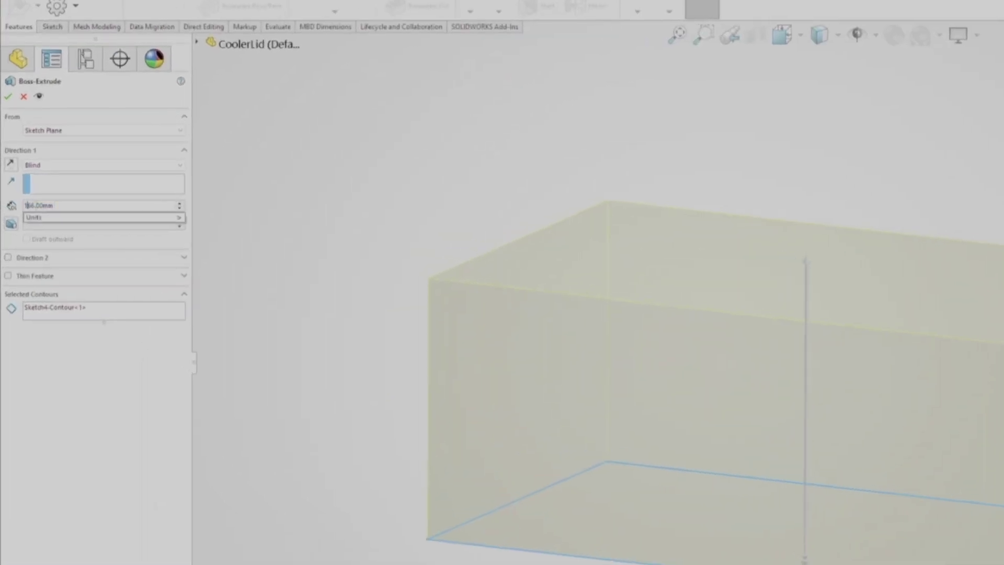
type("160")
key("Return")
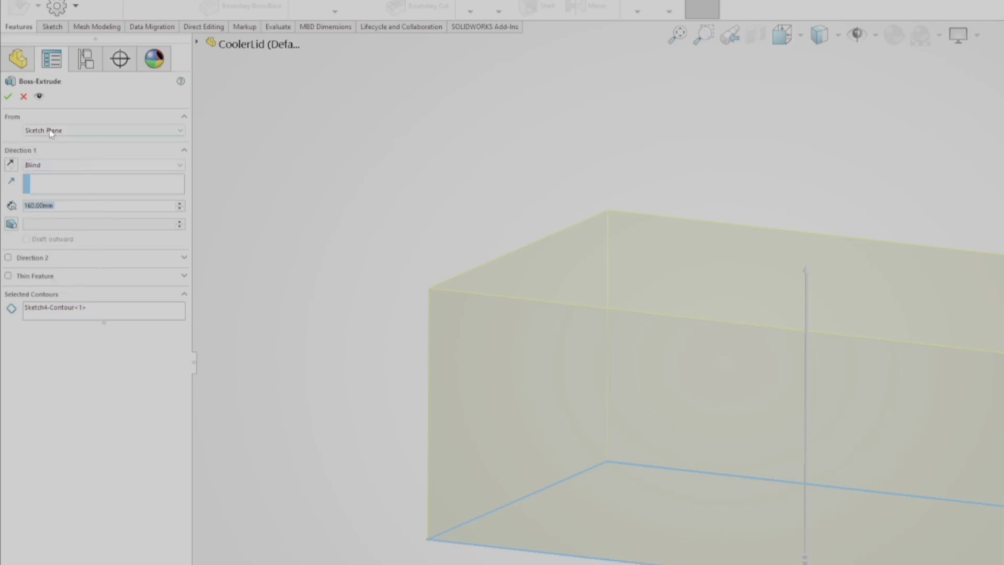
- Review the end condition choices for the extrusion's Direction 1 and keep Blind
left_click(58, 168)
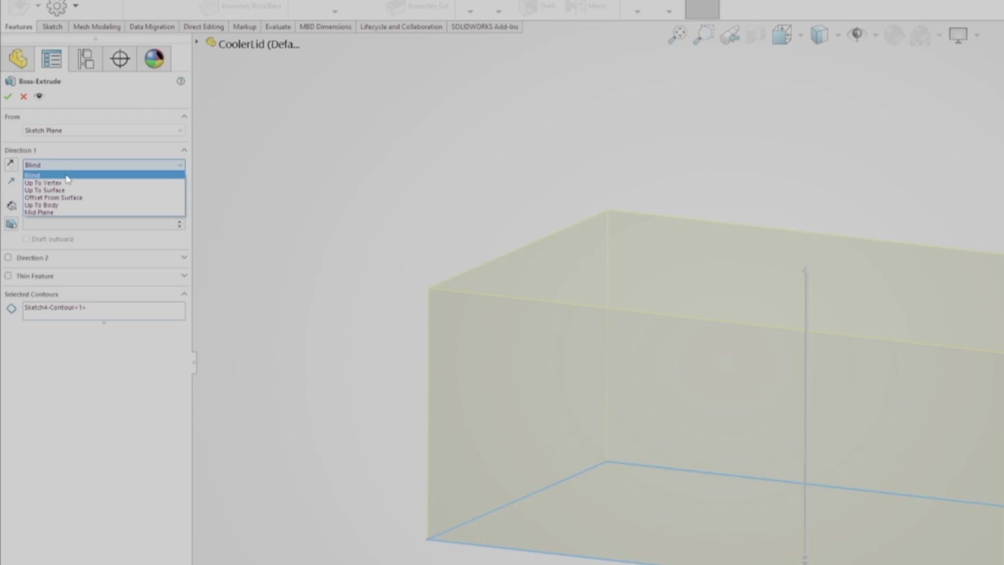
left_click(65, 179)
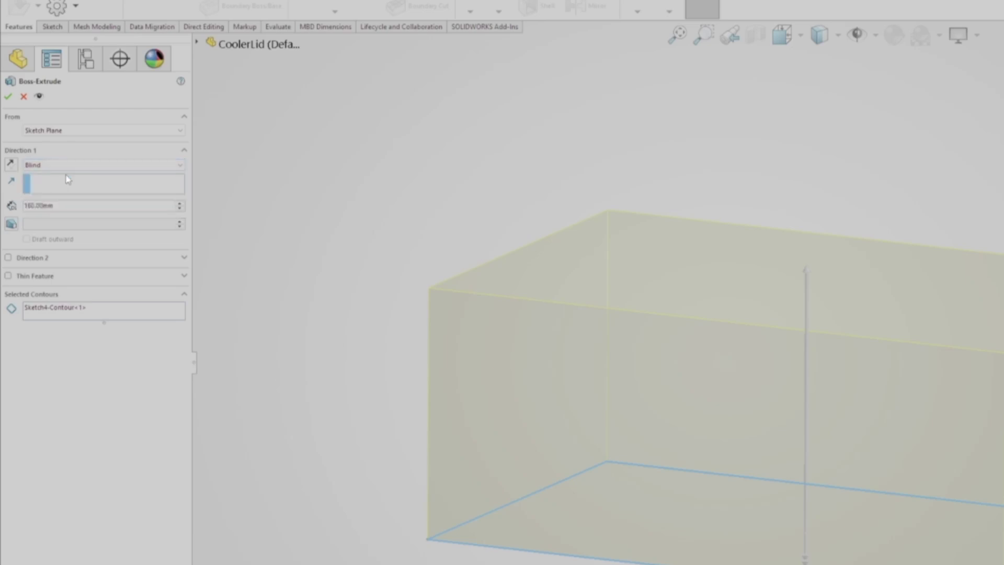
mouse_move(25, 206)
left_mouse_down()
mouse_move(50, 206)
mouse_move(24, 206)
left_mouse_up()
left_click(44, 206)
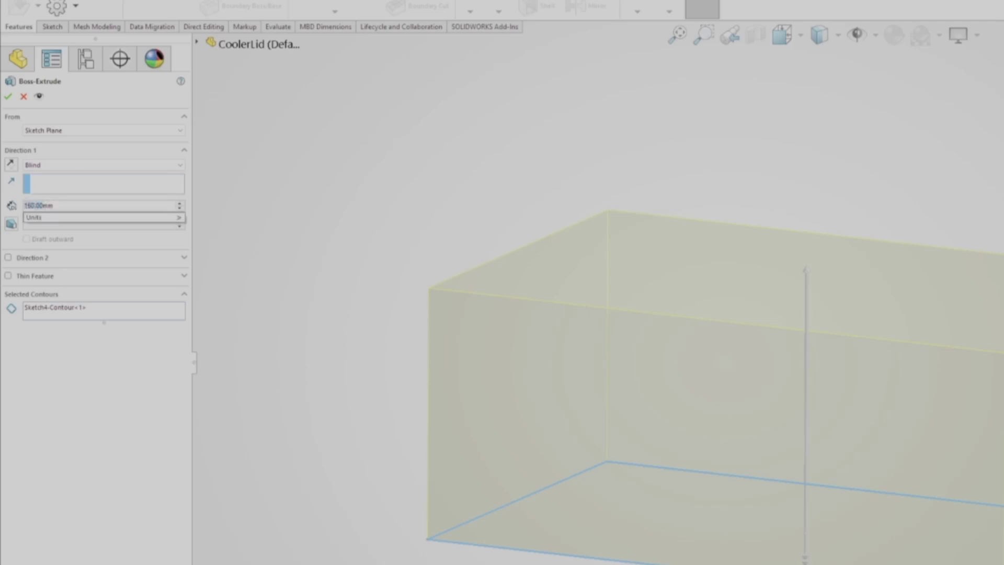
left_click(61, 165)
left_click(63, 168)
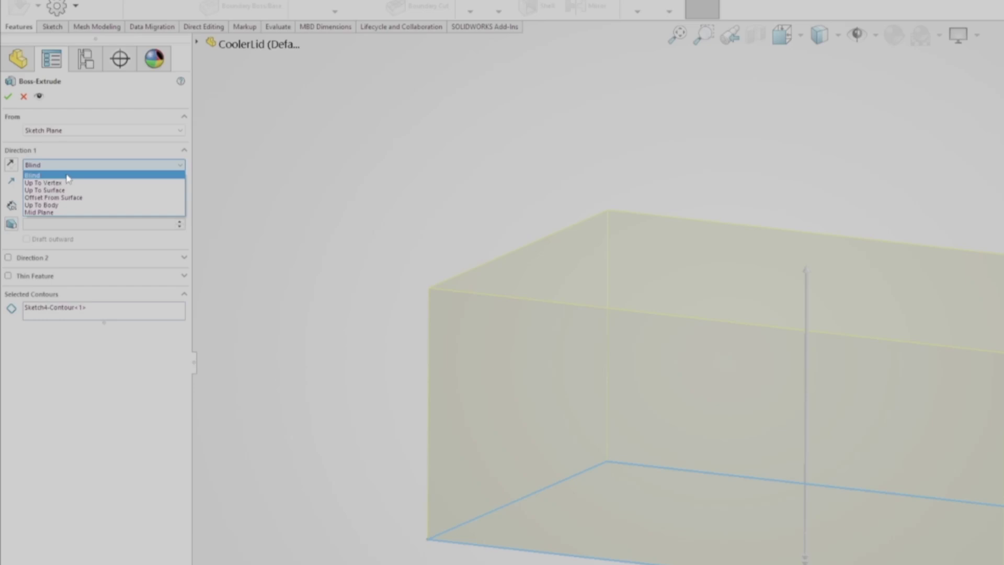
key("Escape")
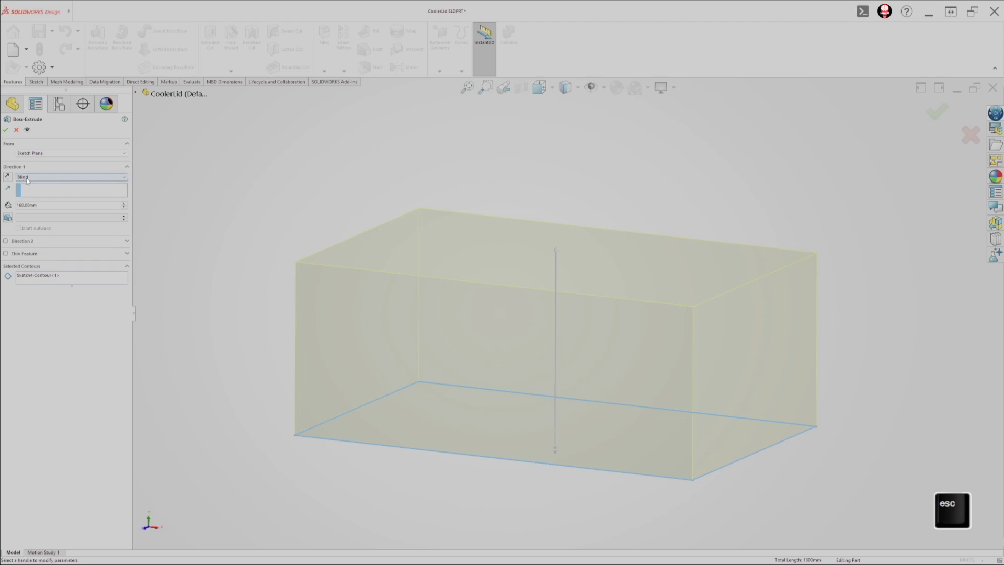
- Try other freehand depths on the preview, such as about 140 mm, and set the depth back to 160 mm
left_click_drag(553, 252, 555, 275)
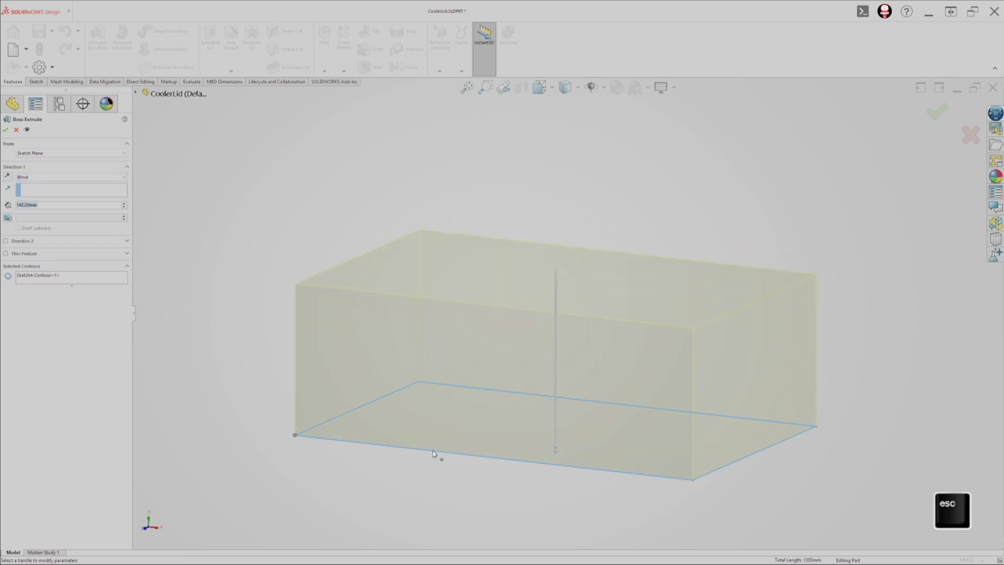
left_click_drag(554, 272, 556, 224)
left_click(27, 205)
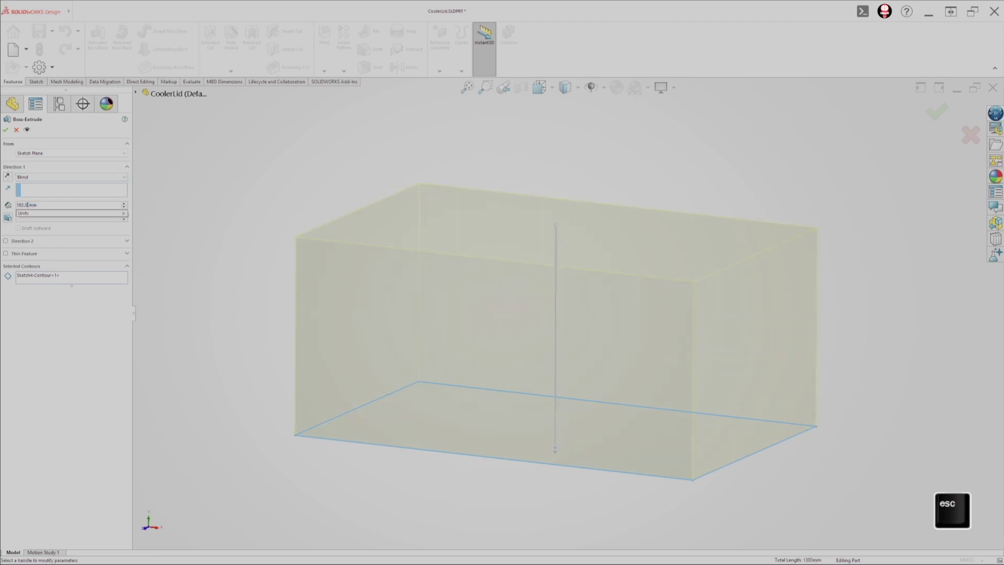
left_click_drag(39, 205, 14, 206)
type("160")
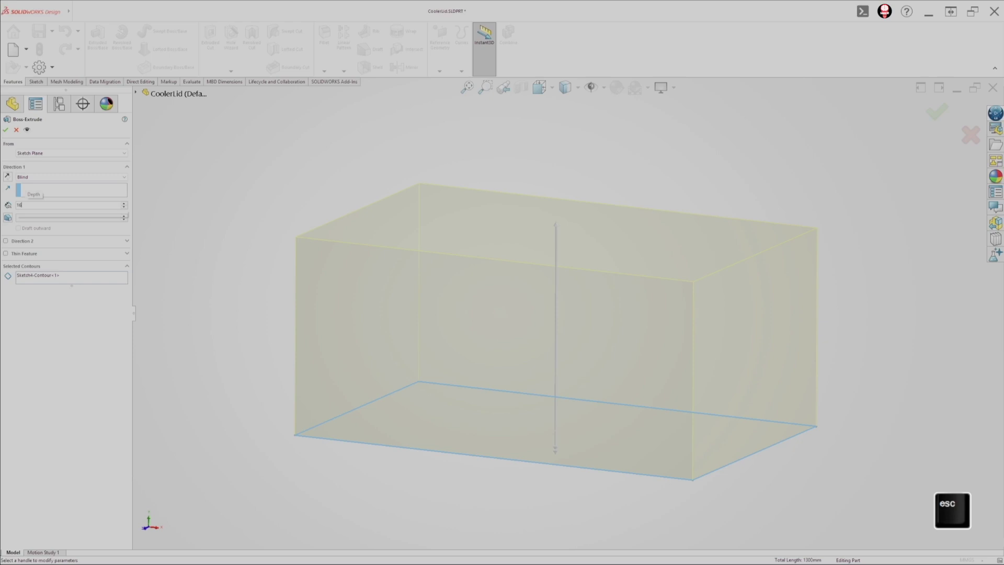
left_click(7, 192)
left_click(38, 190)
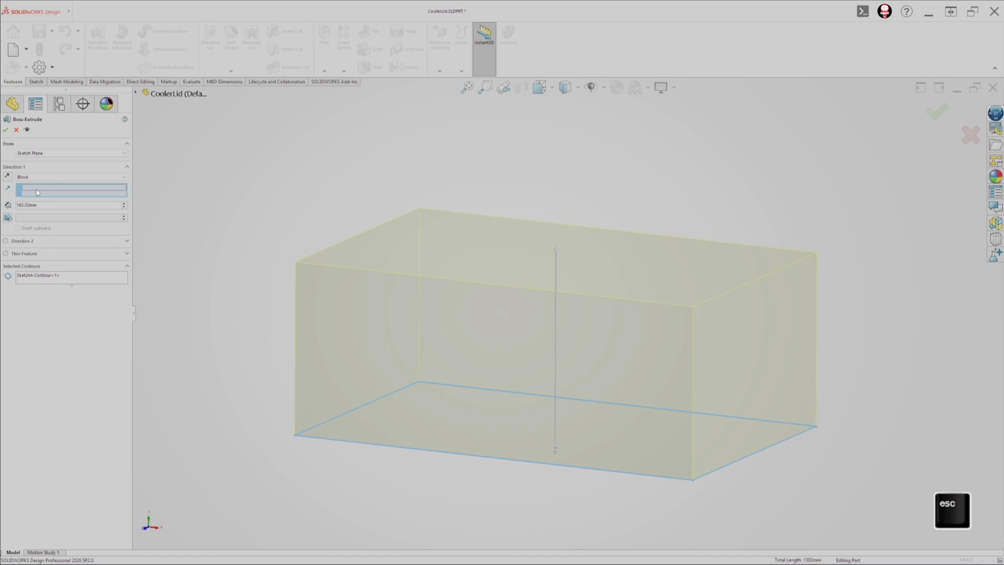
- Inspect the extrusion preview from several sides and accept the Boss-Extrude
middle_click_drag(340, 223, 271, 209)
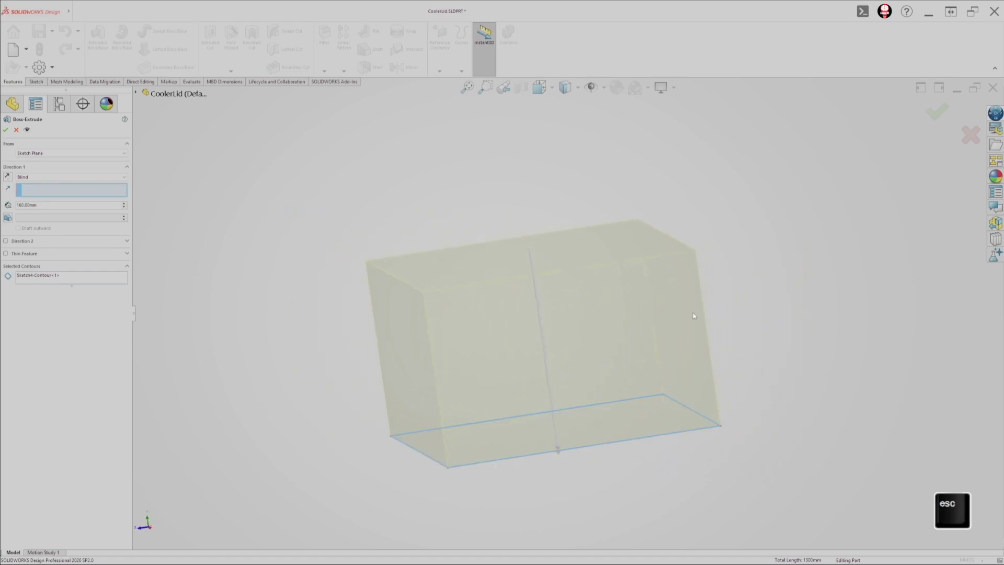
middle_click_drag(713, 332, 629, 386)
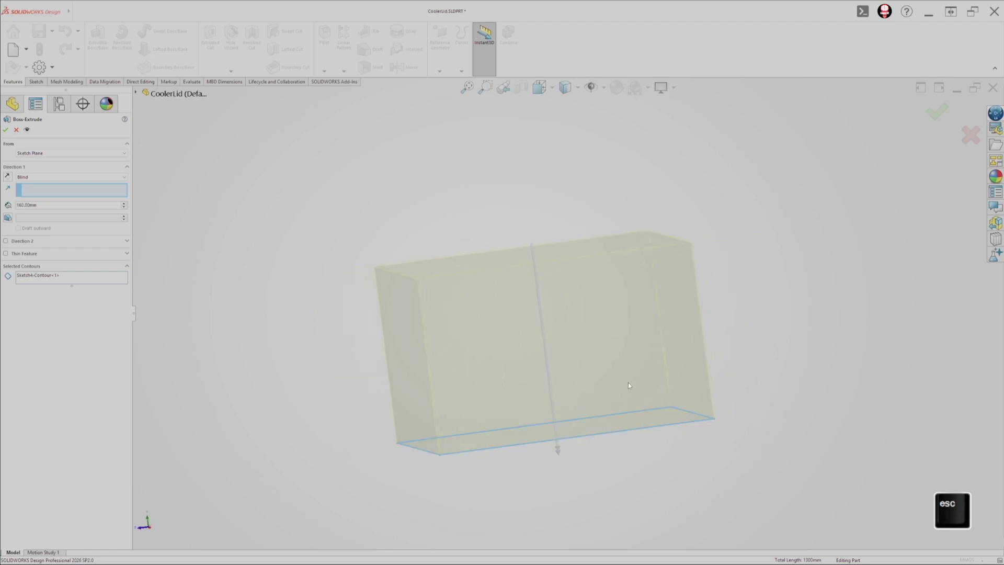
middle_click_drag(561, 390, 646, 422)
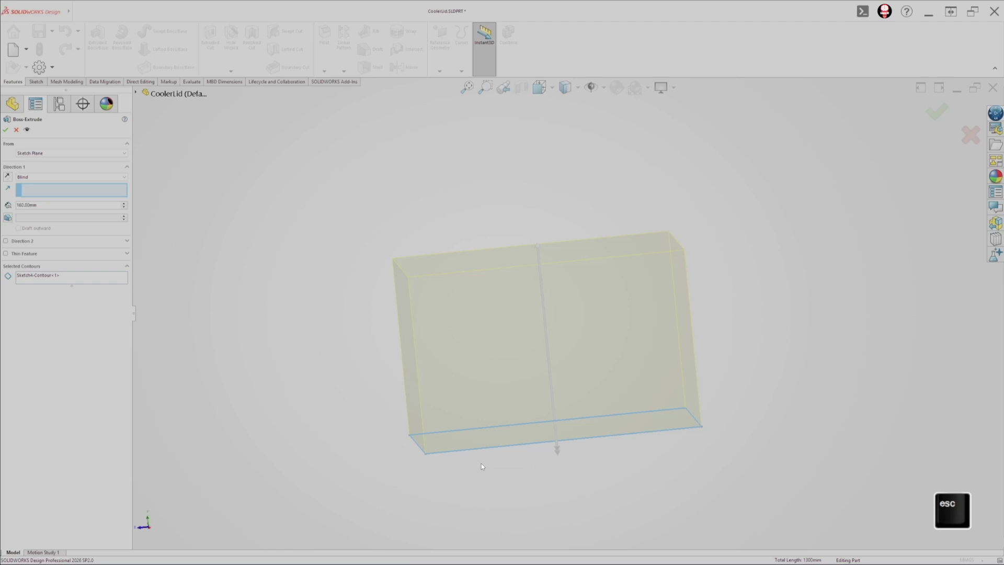
middle_click_drag(345, 345, 423, 355)
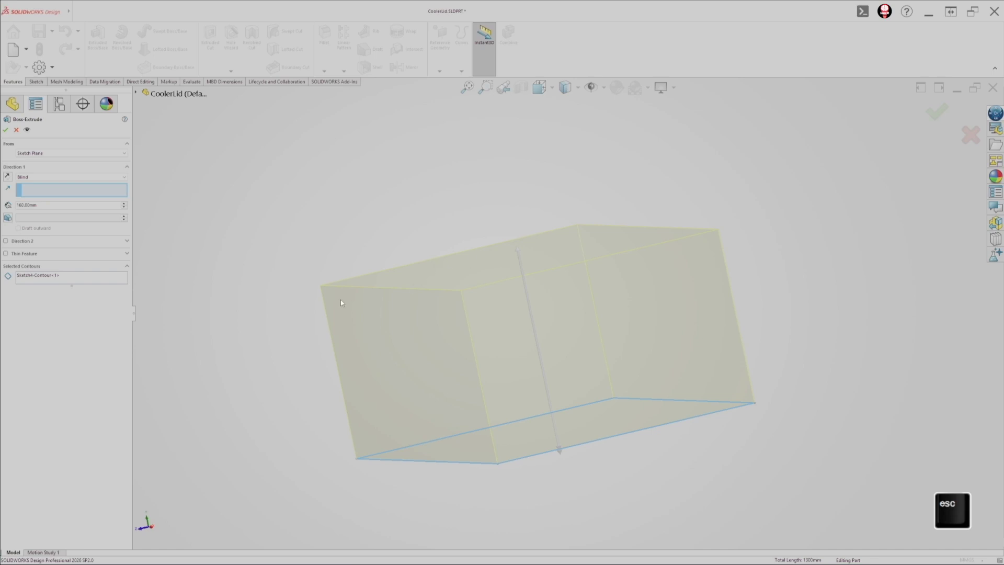
middle_click_drag(340, 299, 399, 285)
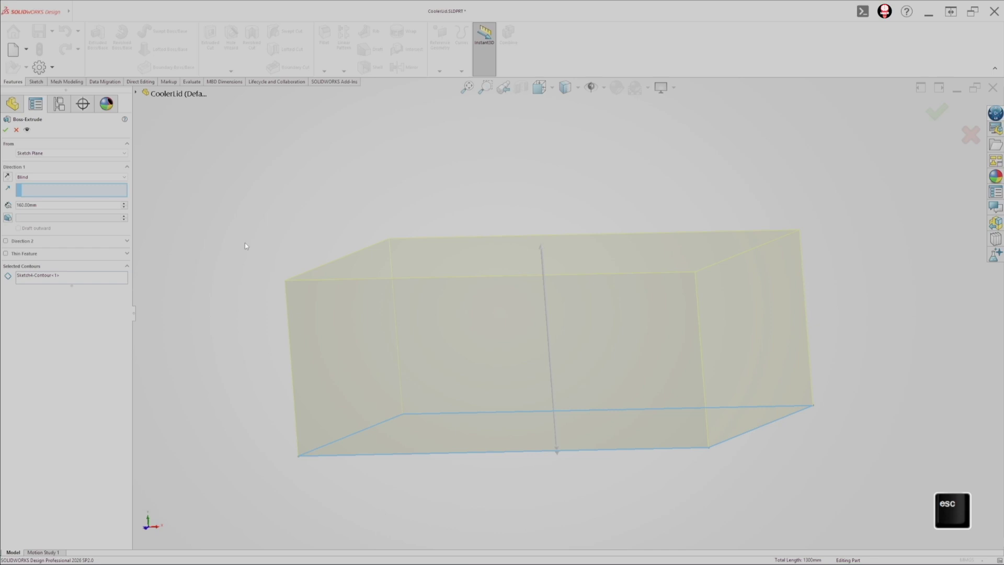
left_click(6, 131)
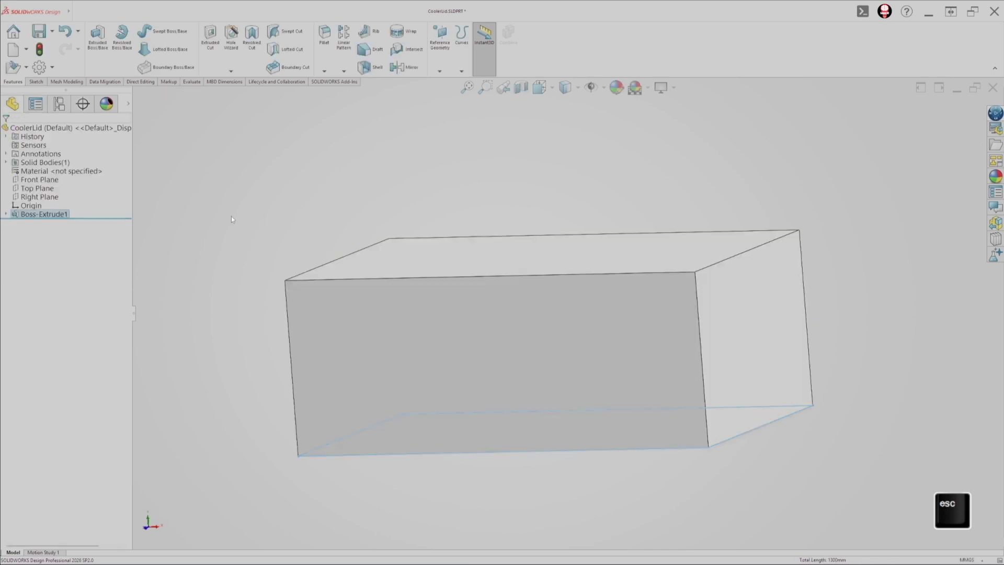
- Measure the block's height between the lower and upper corner of its nearest vertical edge
mouse_move(318, 202)
middle_mouse_down()
mouse_move(365, 148)
mouse_move(293, 183)
mouse_move(326, 192)
mouse_move(328, 205)
middle_mouse_up()
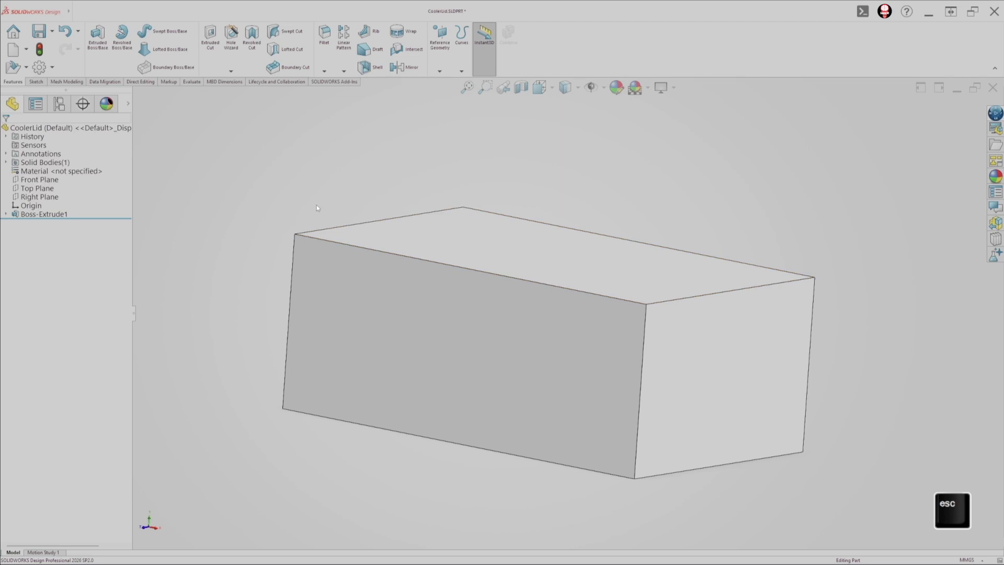
mouse_move(317, 207)
middle_mouse_down()
mouse_move(350, 174)
mouse_move(406, 193)
mouse_move(319, 215)
middle_mouse_up()
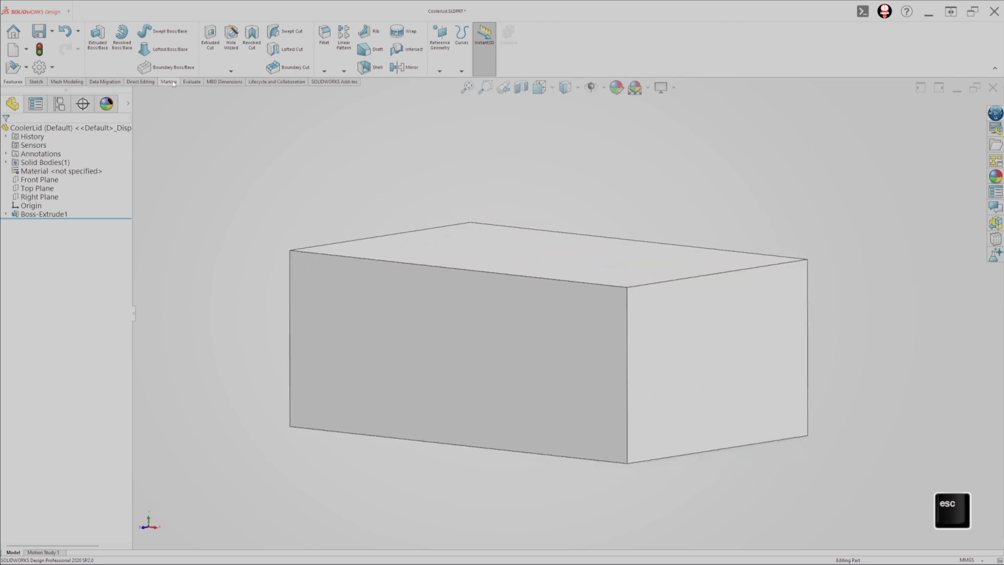
left_click(191, 82)
left_click(177, 31)
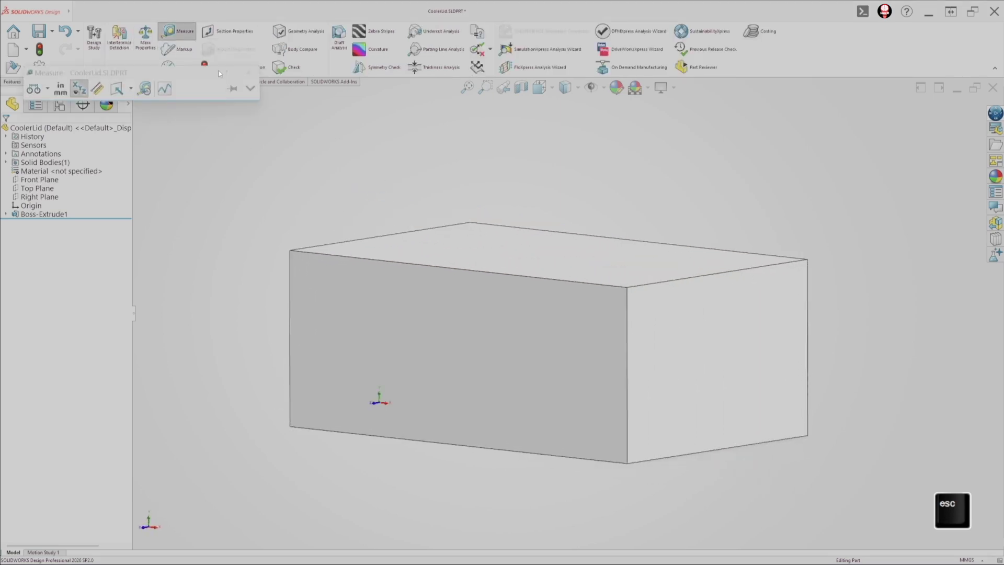
left_click(628, 464)
left_click(628, 288)
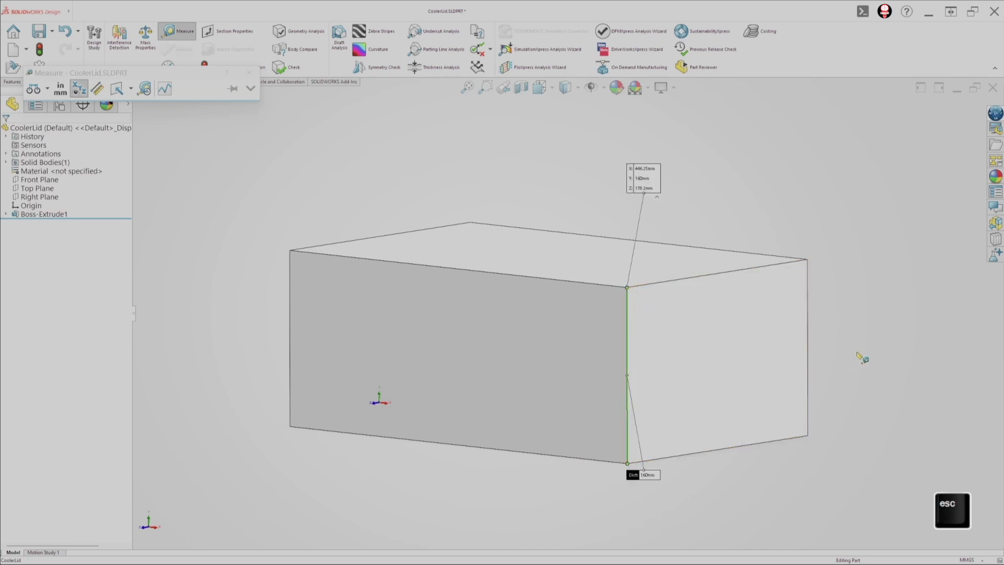
middle_click_drag(841, 340, 865, 328)
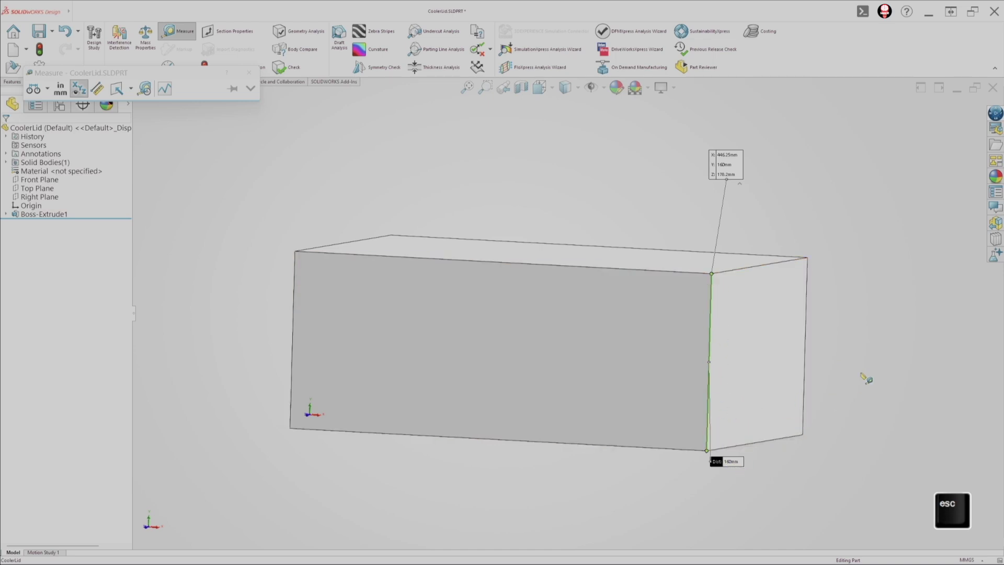
- Exit the Measure tool and clear the measurement from the block's vertical edge
key("Escape")
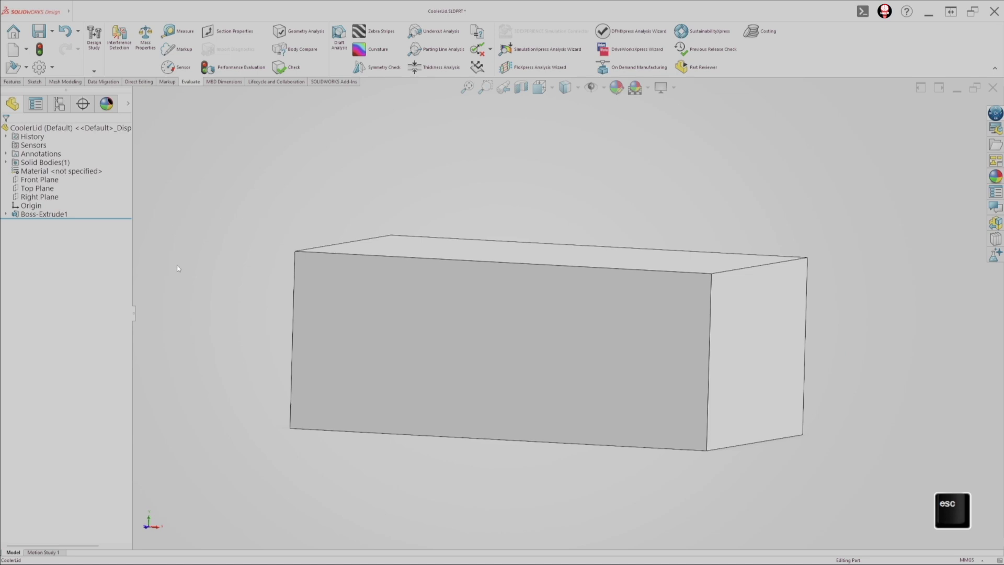
key("Escape")
key("Escape")
middle_click_drag(234, 189, 224, 188)
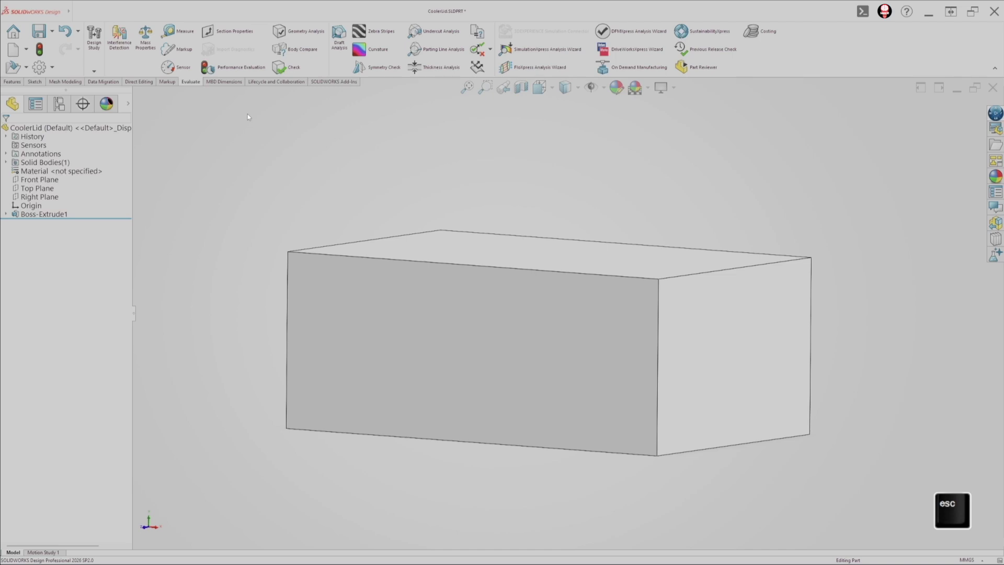
- Edit the Boss-Extrude1 feature to set its Blind depth to 75 mm and accept the change
left_click(32, 216)
right_click(32, 216)
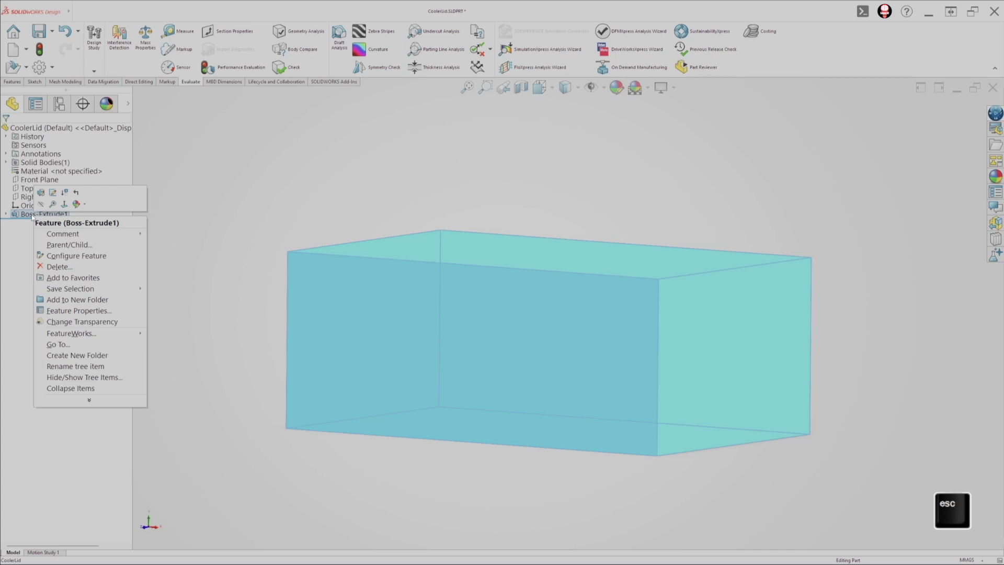
left_click(41, 194)
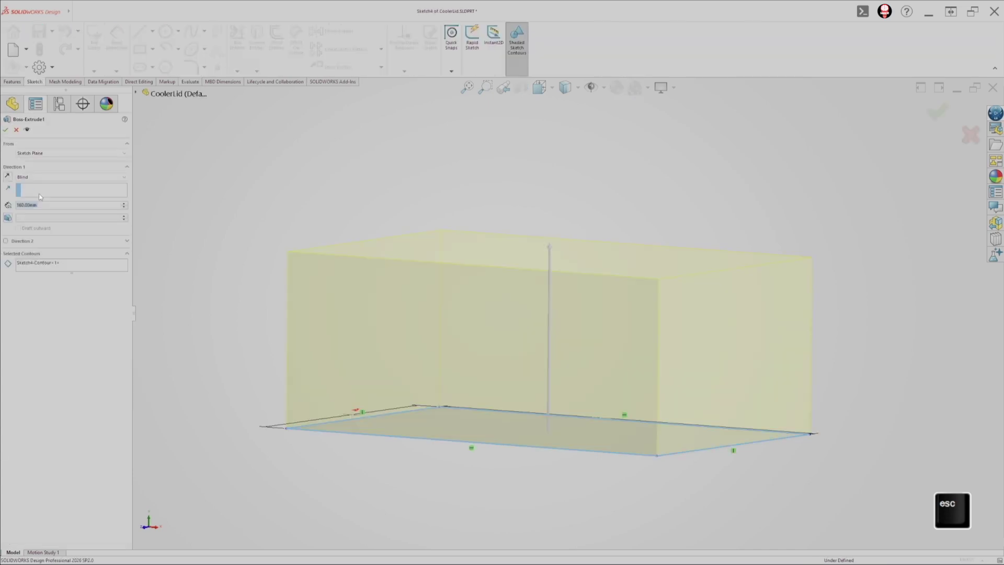
left_click(36, 205)
left_click(60, 204)
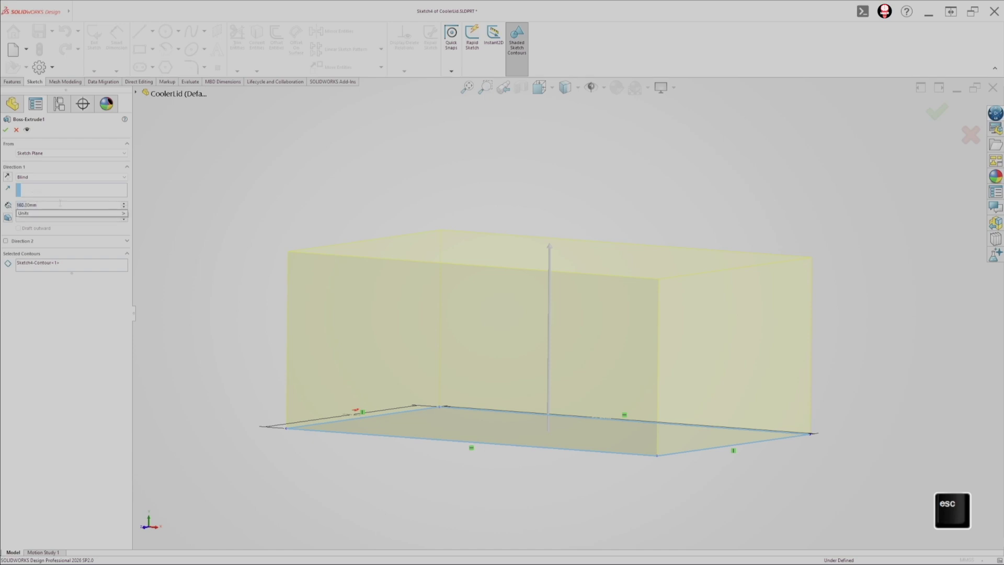
type("75")
mouse_move(88, 215)
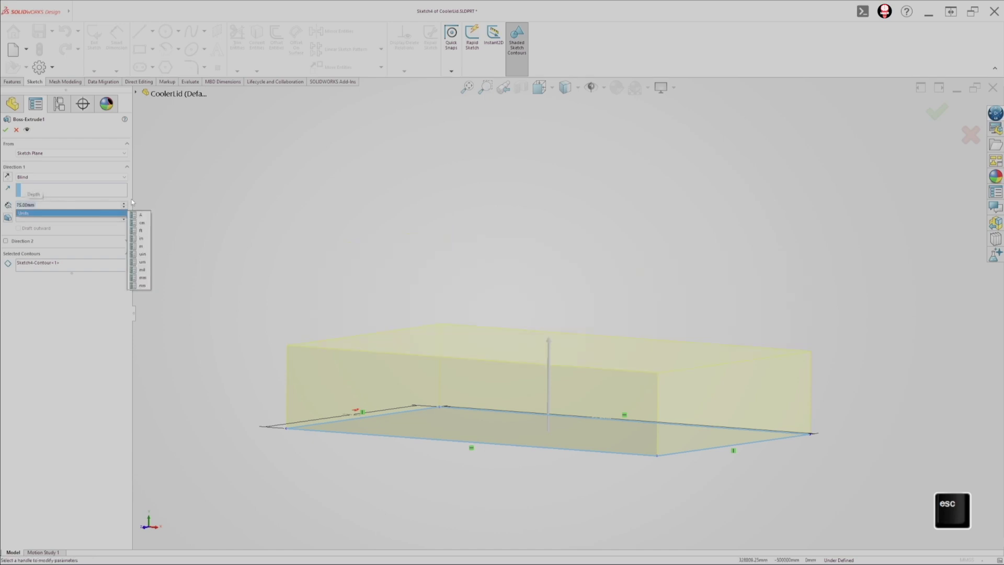
left_click(6, 131)
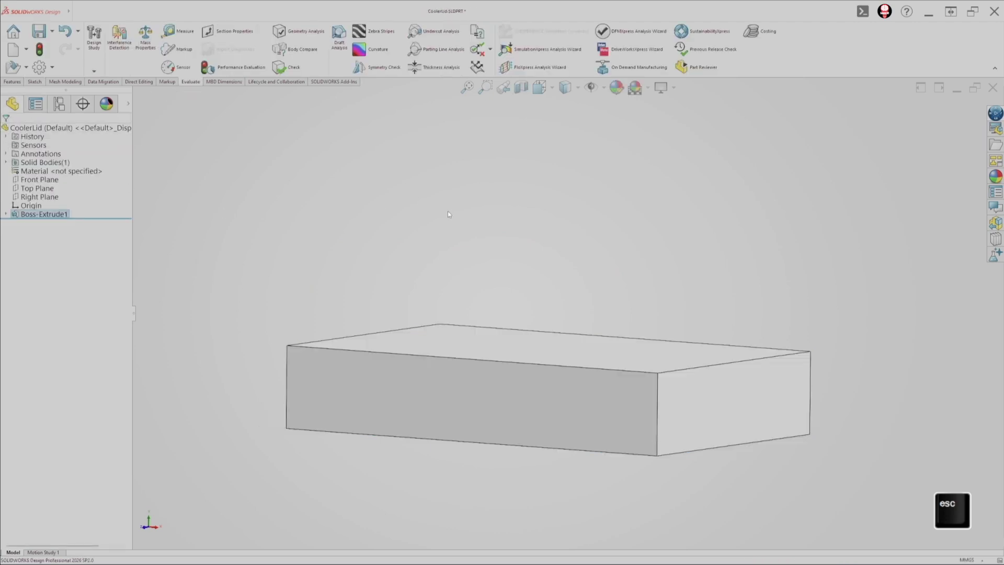
middle_click_drag(406, 269, 658, 364)
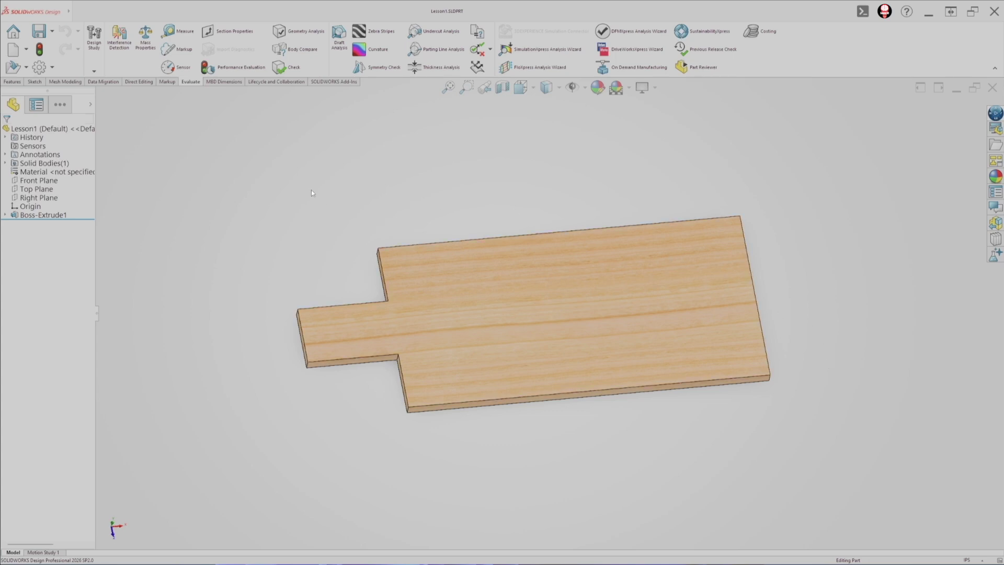
- Switch from the Lesson1 part to the open Lesson1 - Sheet1 drawing
mouse_move(68, 11)
left_click(139, 11)
mouse_move(158, 12)
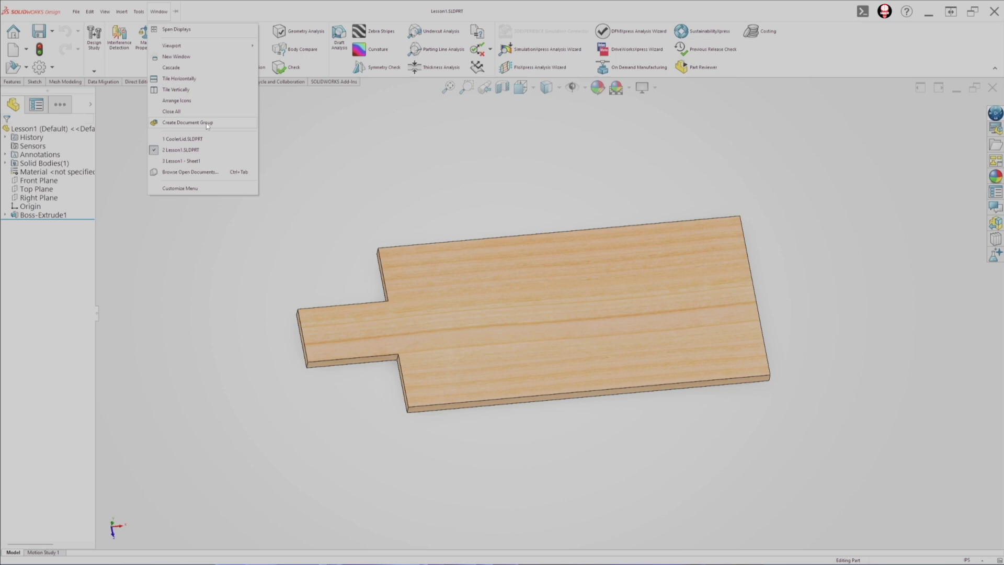
left_click(203, 161)
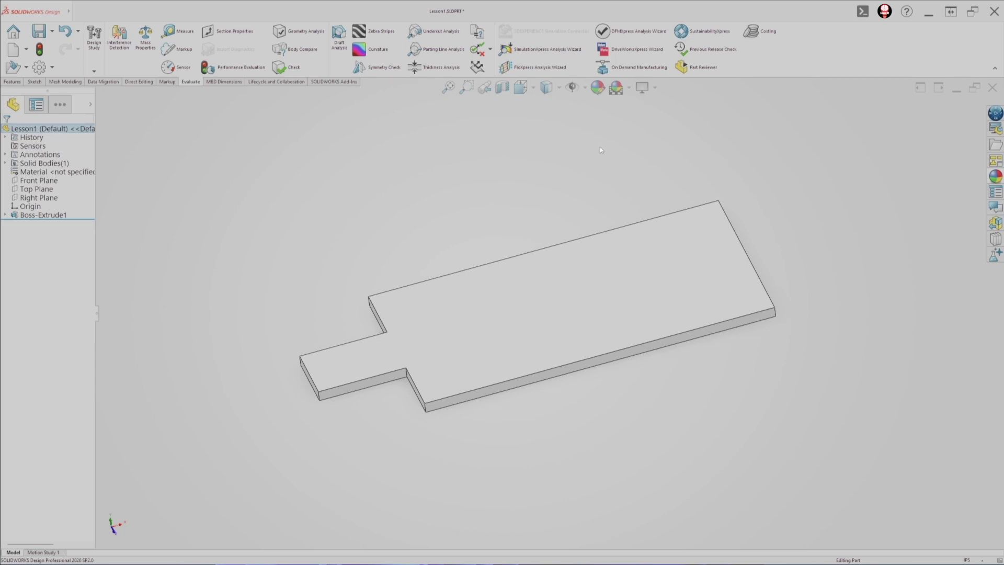
middle_click_drag(374, 197, 299, 245)
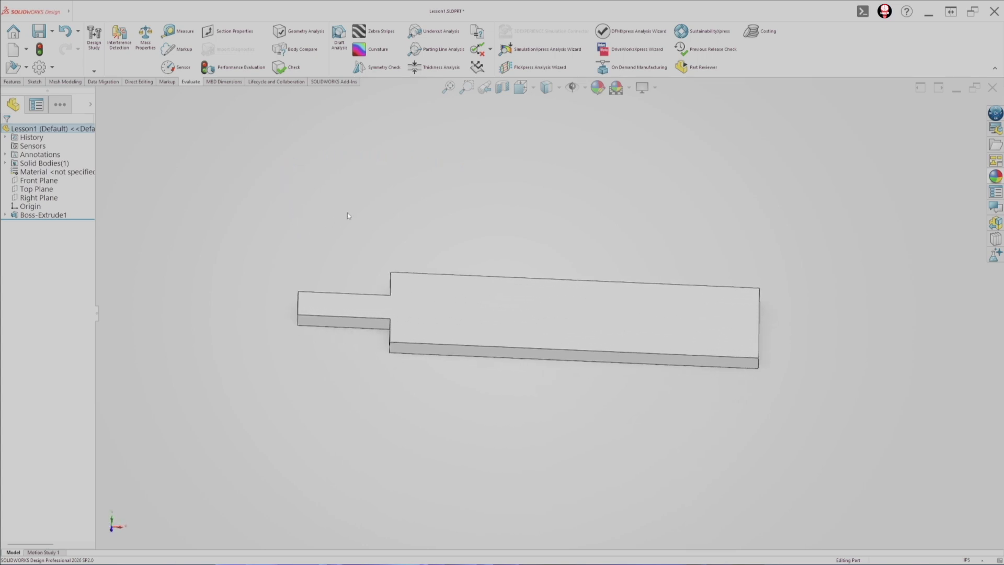
middle_click_drag(348, 215, 377, 221)
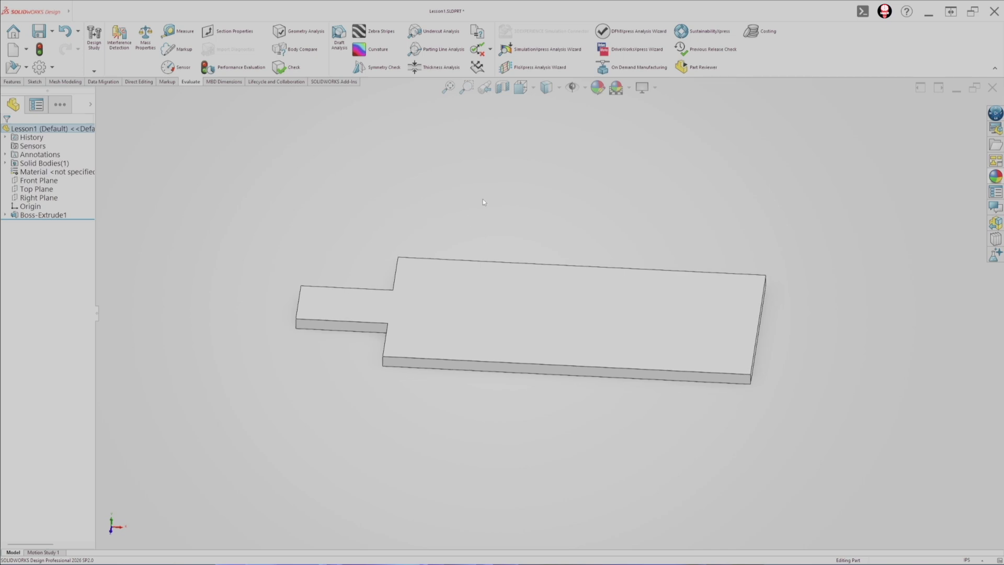